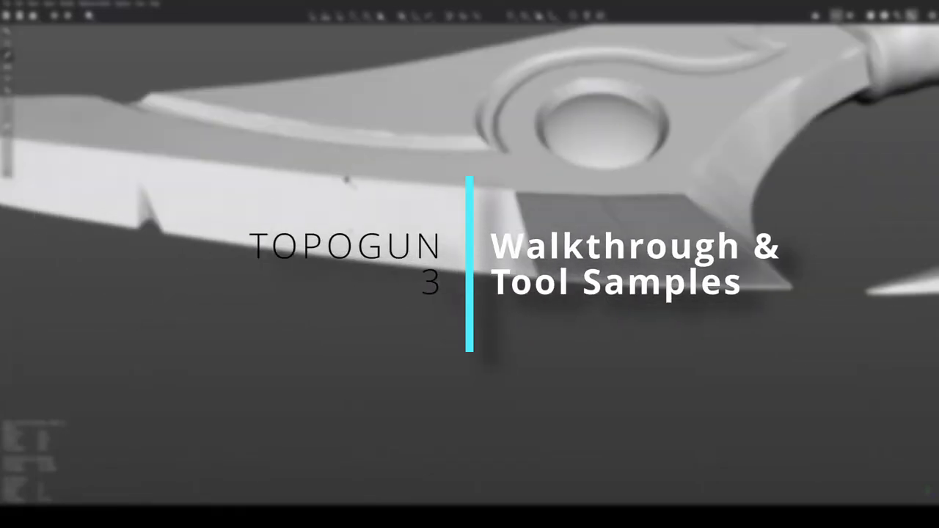
# Lay out edges along the blade's bevel from the existing quads to the edge notch and fill the face beside the notch
pyautogui.moveTo(422, 187); pyautogui.dragTo(441, 295)
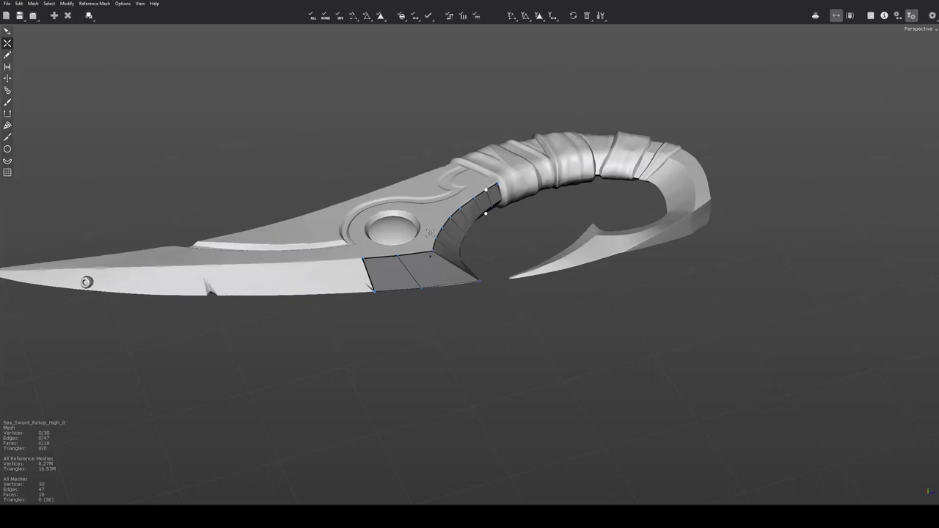
pyautogui.scroll(5, 430, 233)
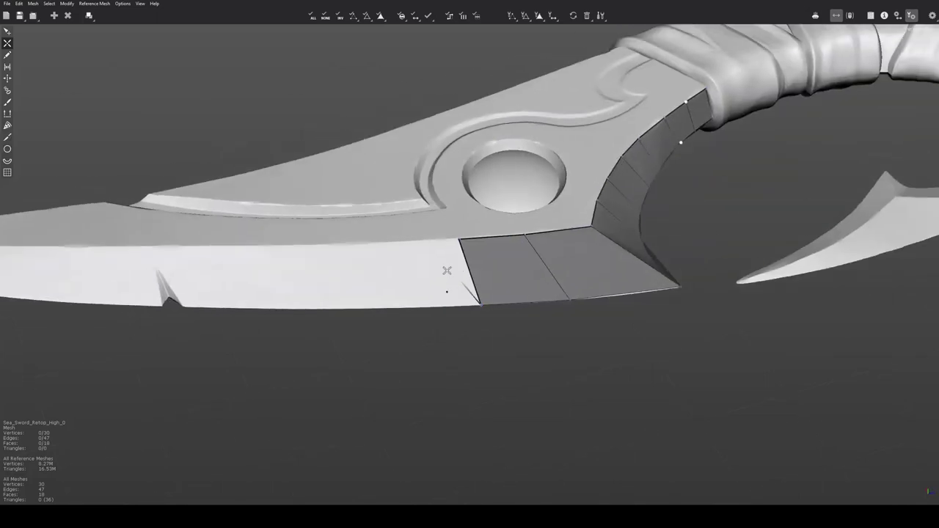
pyautogui.keyDown('alt'); pyautogui.moveTo(446, 269); pyautogui.dragTo(551, 272, button='middle'); pyautogui.keyUp('alt')
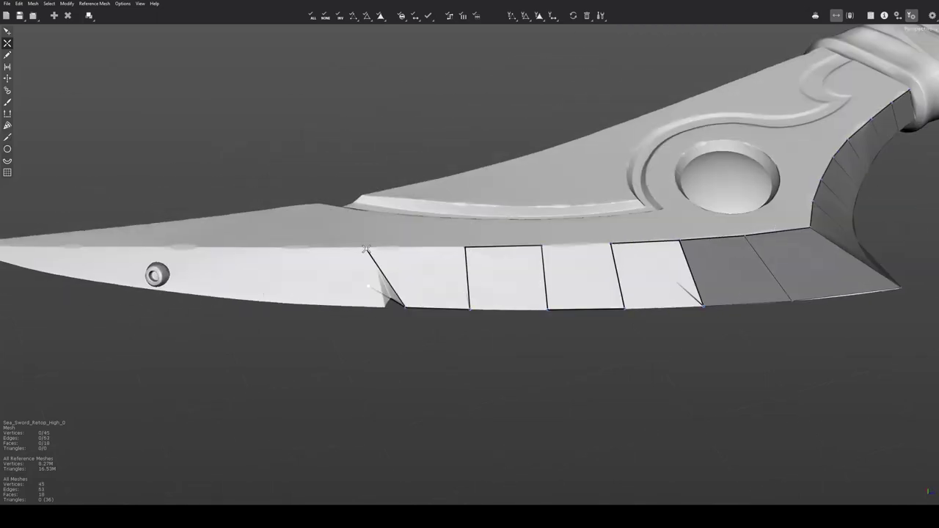
pyautogui.keyDown('alt'); pyautogui.moveTo(366, 249); pyautogui.dragTo(429, 249, button='middle'); pyautogui.keyUp('alt')
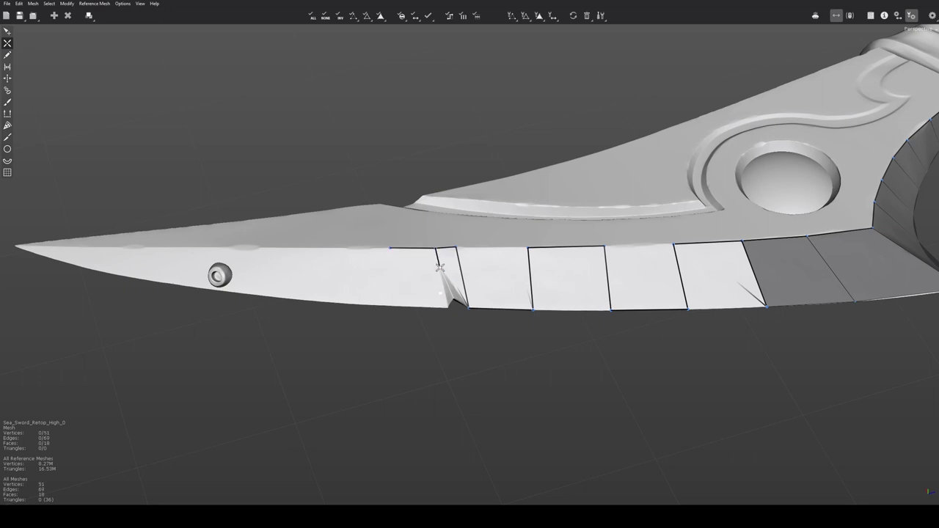
pyautogui.keyDown('alt'); pyautogui.moveTo(451, 258); pyautogui.dragTo(434, 282); pyautogui.keyUp('alt')
pyautogui.click(440, 265)
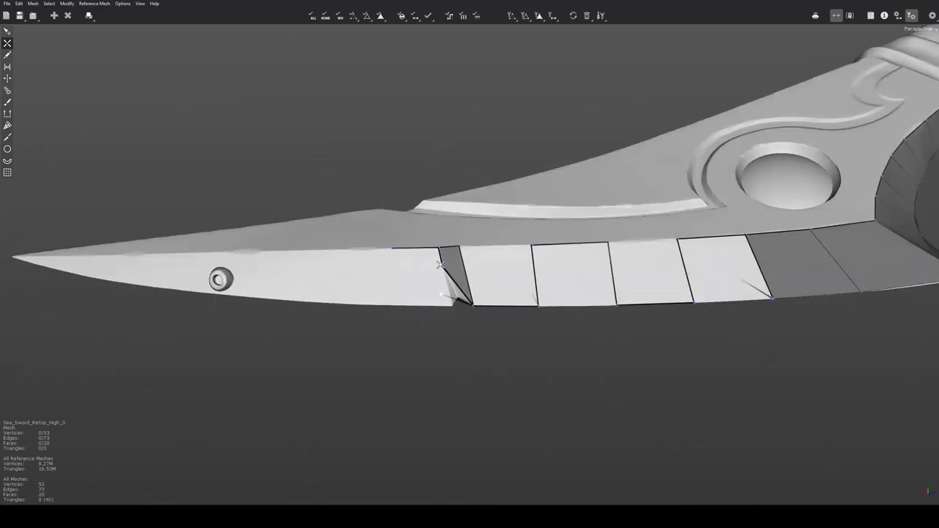
# Build quads on the blade's bevel just past the notch toward the tip
pyautogui.scroll(3, 432, 275)
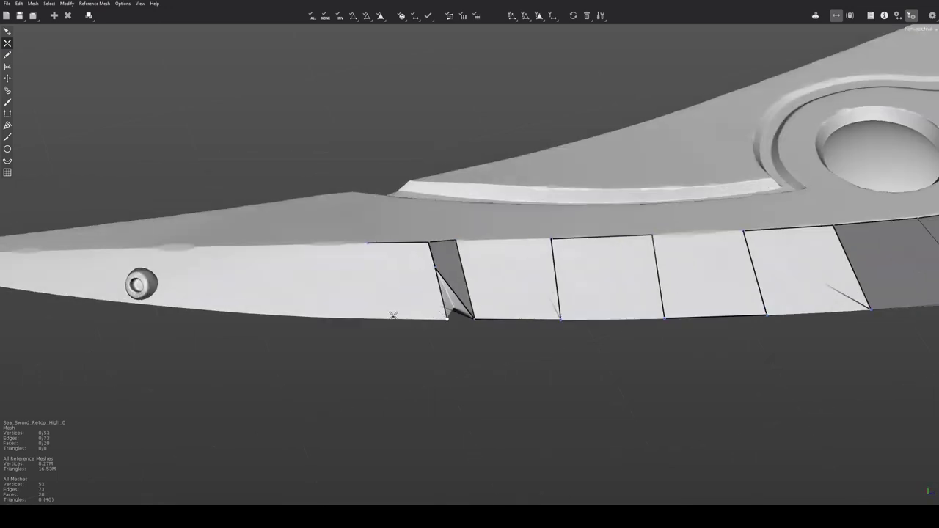
pyautogui.rightClick(391, 270)
pyautogui.rightClick(369, 270)
pyautogui.scroll(-2, 374, 275)
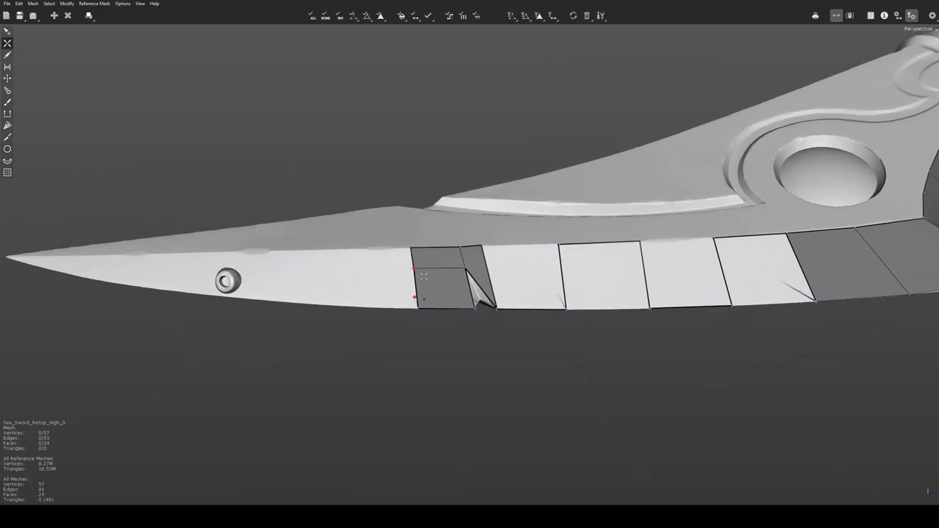
pyautogui.keyDown('alt'); pyautogui.moveTo(375, 277); pyautogui.dragTo(593, 294); pyautogui.keyUp('alt')
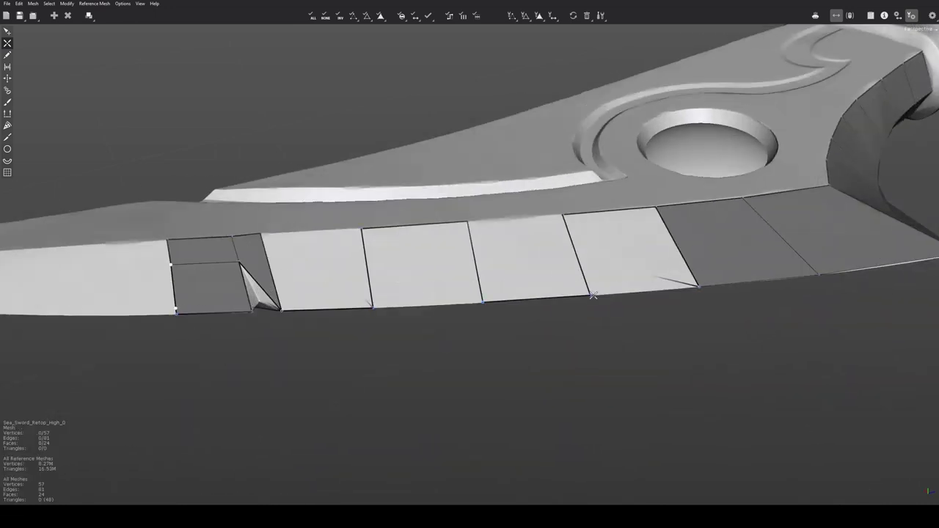
# Fill the first open bevel quads next to the finished faces at the blade's heel
pyautogui.click(648, 289)
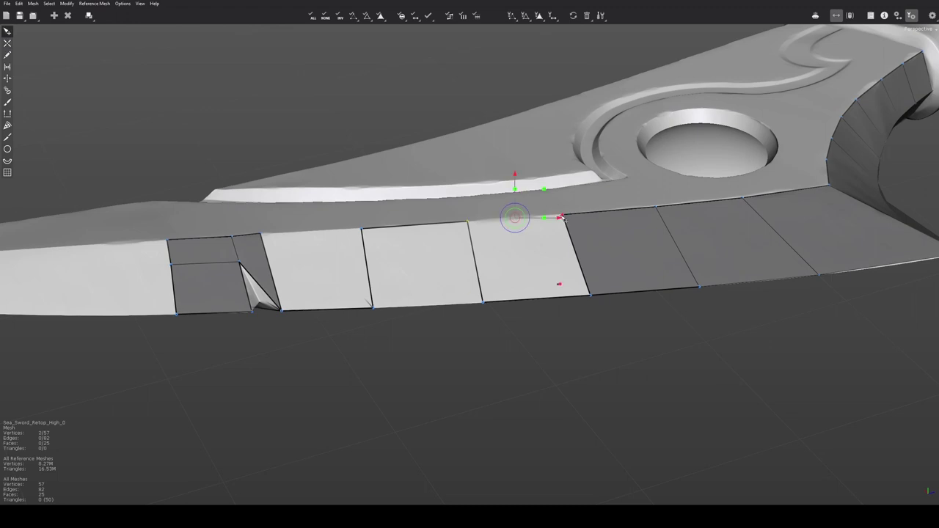
pyautogui.rightClick(404, 209)
pyautogui.click(8, 44)
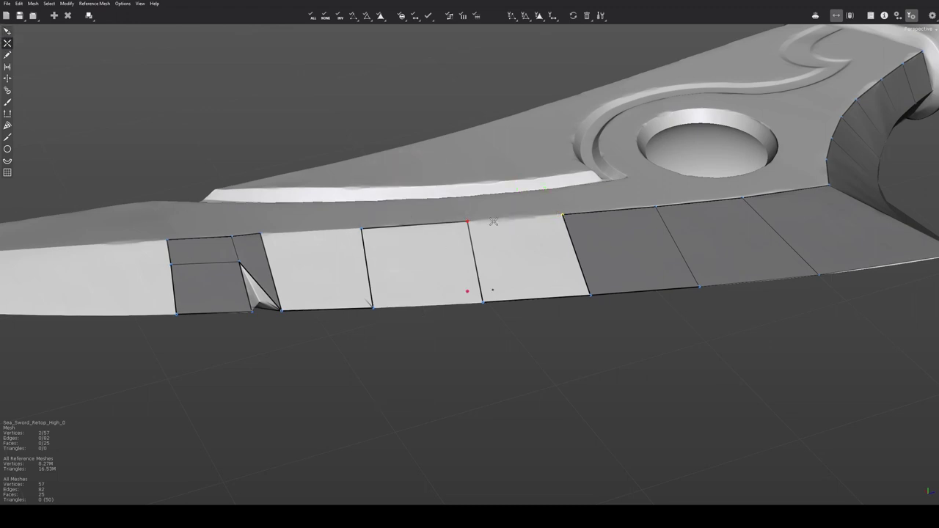
pyautogui.click(493, 221)
pyautogui.click(422, 300)
pyautogui.hotkey('ctrl', 'z')
# Fill the remaining open quads along the blade's bevel up to the notch
pyautogui.scroll(4, 333, 270)
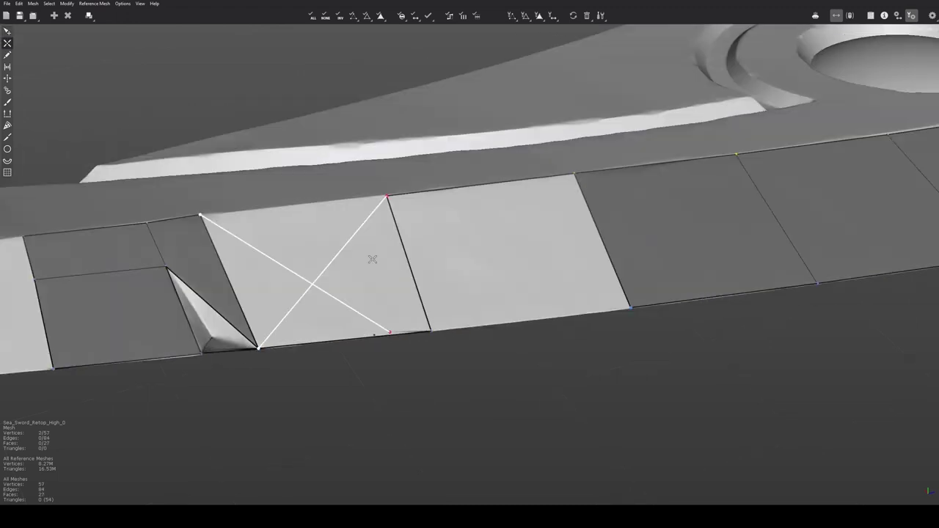
pyautogui.hotkey('ctrl', 'z')
pyautogui.keyDown('alt'); pyautogui.moveTo(372, 258); pyautogui.dragTo(247, 290, button='middle'); pyautogui.keyUp('alt')
pyautogui.click(530, 256)
pyautogui.click(351, 261)
pyautogui.keyDown('alt'); pyautogui.moveTo(297, 270); pyautogui.dragTo(450, 279, button='middle'); pyautogui.keyUp('alt')
pyautogui.scroll(-6, 450, 279)
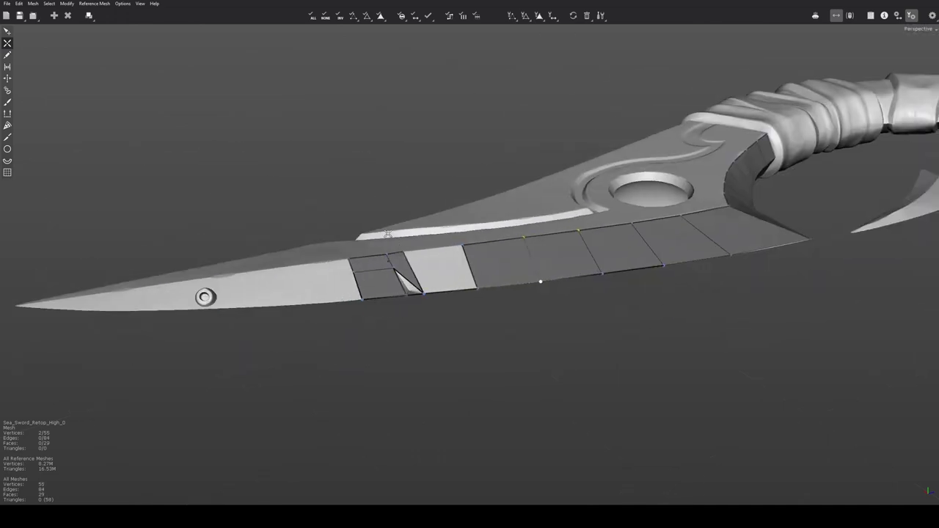
pyautogui.keyDown('alt'); pyautogui.moveTo(450, 279); pyautogui.dragTo(411, 305); pyautogui.keyUp('alt')
pyautogui.scroll(4, 411, 304)
pyautogui.click(431, 323)
pyautogui.keyDown('alt'); pyautogui.moveTo(432, 323); pyautogui.dragTo(570, 294, button='middle'); pyautogui.keyUp('alt')
pyautogui.keyDown('alt'); pyautogui.moveTo(570, 294); pyautogui.dragTo(605, 331); pyautogui.keyUp('alt')
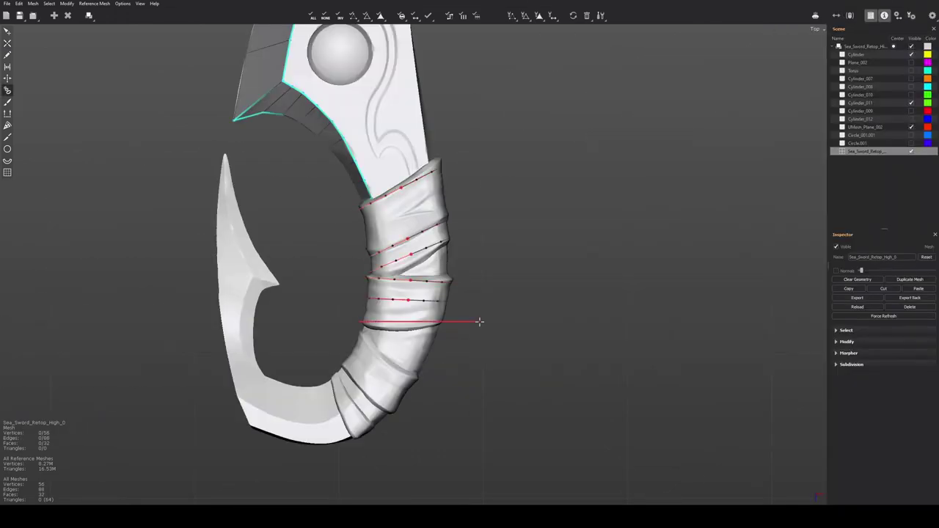
# Draw cross-section lines along the wrapped handle down to the hook and generate a tube mesh from them
pyautogui.moveTo(382, 369); pyautogui.dragTo(412, 388)
pyautogui.keyDown('alt'); pyautogui.moveTo(396, 385); pyautogui.dragTo(429, 337, button='middle'); pyautogui.keyUp('alt')
pyautogui.moveTo(375, 315); pyautogui.dragTo(428, 361)
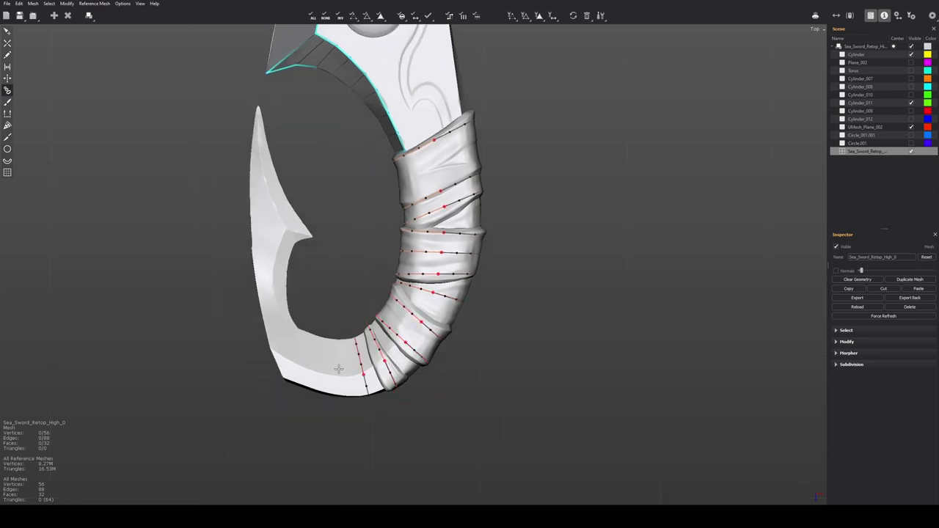
pyautogui.press('Return')
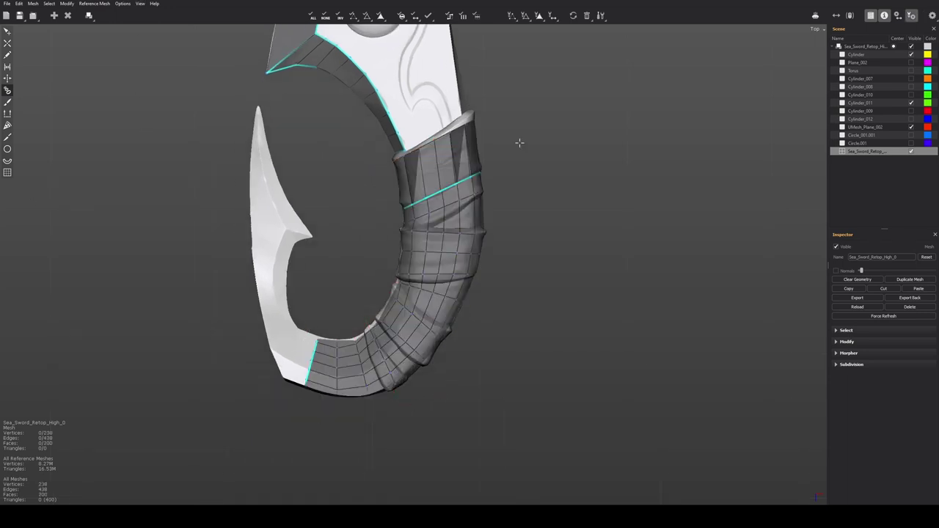
# Delete the distorted faces at the blade end of the handle wrap
pyautogui.keyDown('alt'); pyautogui.moveTo(519, 143); pyautogui.dragTo(494, 257, button='middle'); pyautogui.keyUp('alt')
pyautogui.keyDown('alt'); pyautogui.moveTo(519, 143); pyautogui.dragTo(773, 27, button='right'); pyautogui.keyUp('alt')
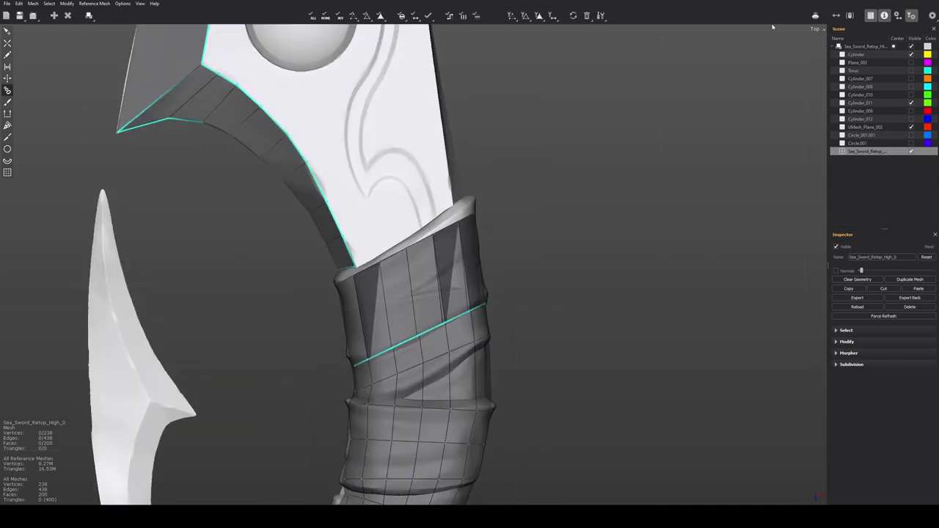
pyautogui.keyDown('alt'); pyautogui.moveTo(773, 27); pyautogui.dragTo(513, 154); pyautogui.keyUp('alt')
pyautogui.keyDown('alt'); pyautogui.moveTo(411, 242); pyautogui.dragTo(499, 227, button='right'); pyautogui.keyUp('alt')
pyautogui.press('q')
pyautogui.moveTo(302, 273); pyautogui.dragTo(356, 339)
pyautogui.click(357, 352)
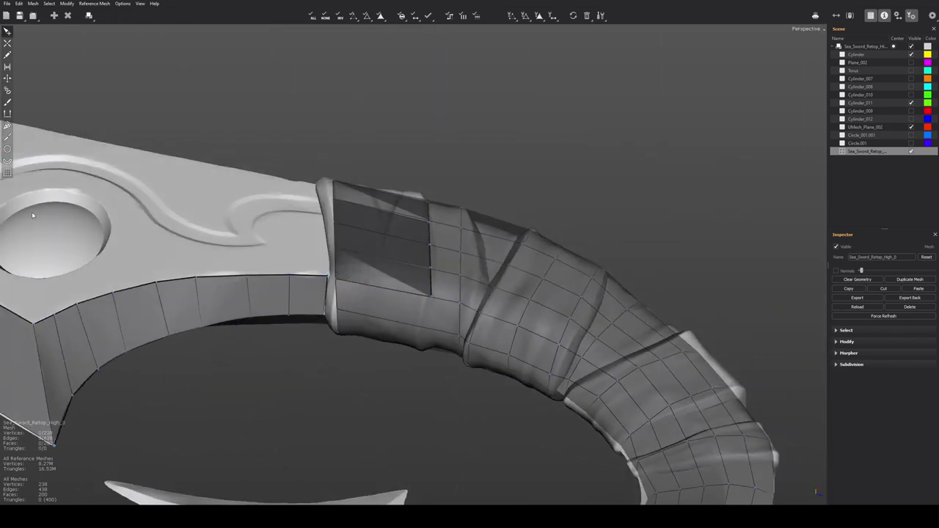
pyautogui.moveTo(319, 180); pyautogui.dragTo(399, 372)
pyautogui.press('Delete')
# Delete the remaining faces of the wrap's first section on the other side of the handle
pyautogui.keyDown('alt'); pyautogui.moveTo(409, 260); pyautogui.dragTo(399, 147); pyautogui.keyUp('alt')
pyautogui.moveTo(400, 147); pyautogui.dragTo(426, 282)
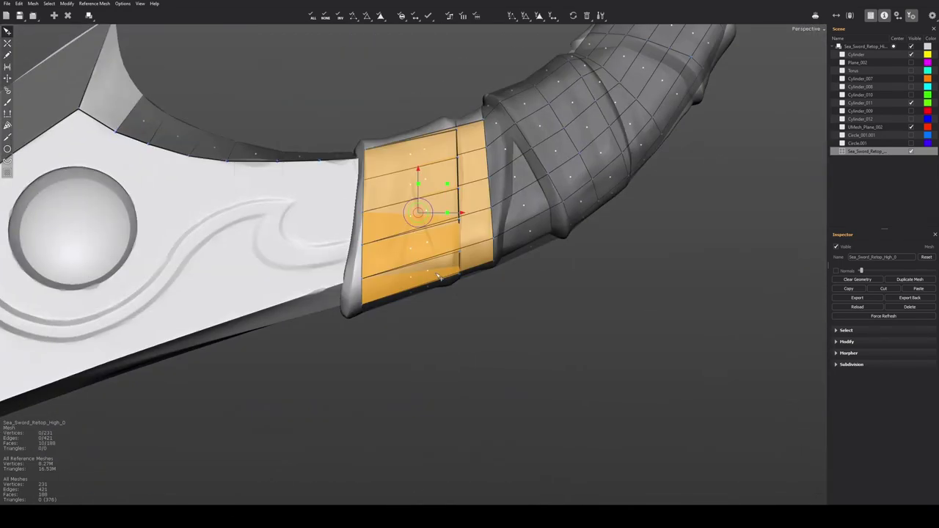
pyautogui.press('Delete')
pyautogui.moveTo(403, 175); pyautogui.dragTo(446, 202)
pyautogui.press('Delete')
pyautogui.click(421, 238)
pyautogui.press('Delete')
pyautogui.moveTo(446, 203); pyautogui.dragTo(535, 227)
pyautogui.press('Delete')
# Rebuild the wrap's first section as a tube from new cross-section lines and add another loop in the gap
pyautogui.keyDown('alt'); pyautogui.moveTo(535, 226); pyautogui.dragTo(526, 263, button='middle'); pyautogui.keyUp('alt')
pyautogui.press('t')
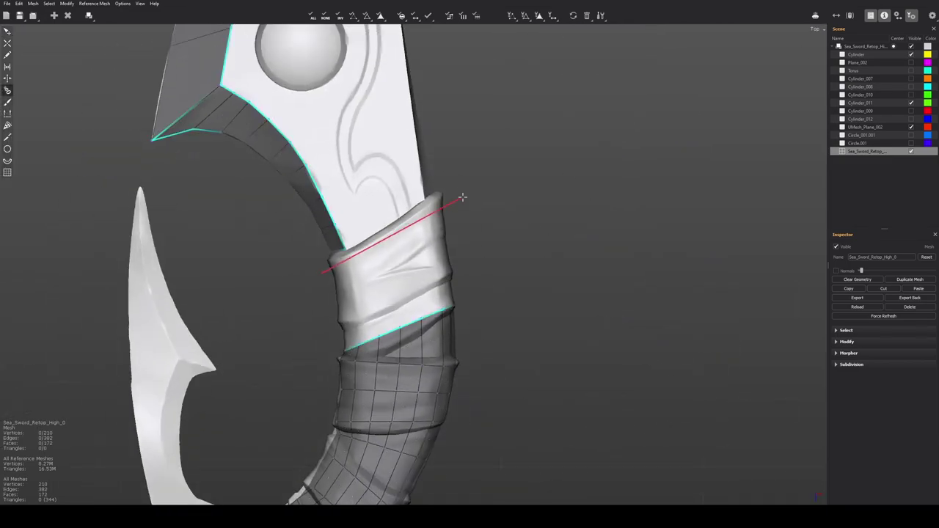
pyautogui.press('Return')
pyautogui.moveTo(335, 335); pyautogui.dragTo(470, 301)
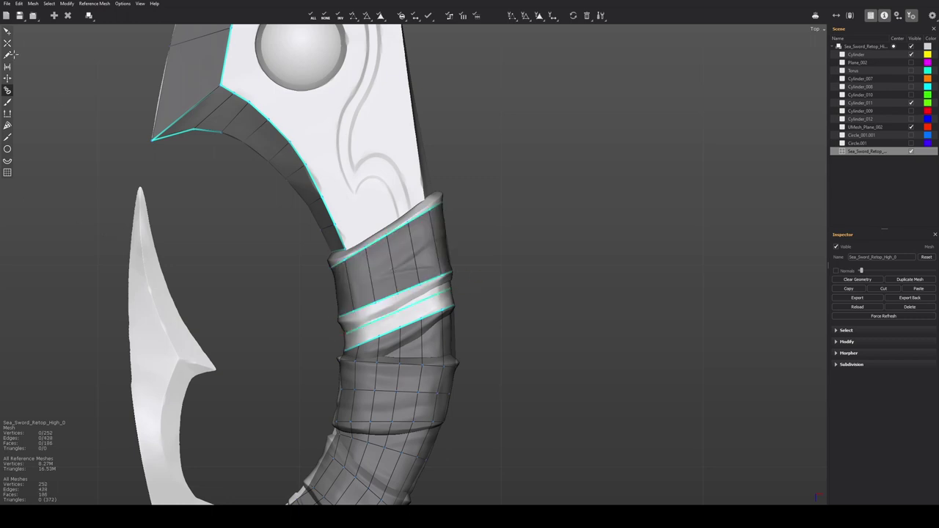
# Fill the gap between the new tube section and the rest of the handle wrap with quads
pyautogui.click(8, 44)
pyautogui.scroll(-5, 436, 304)
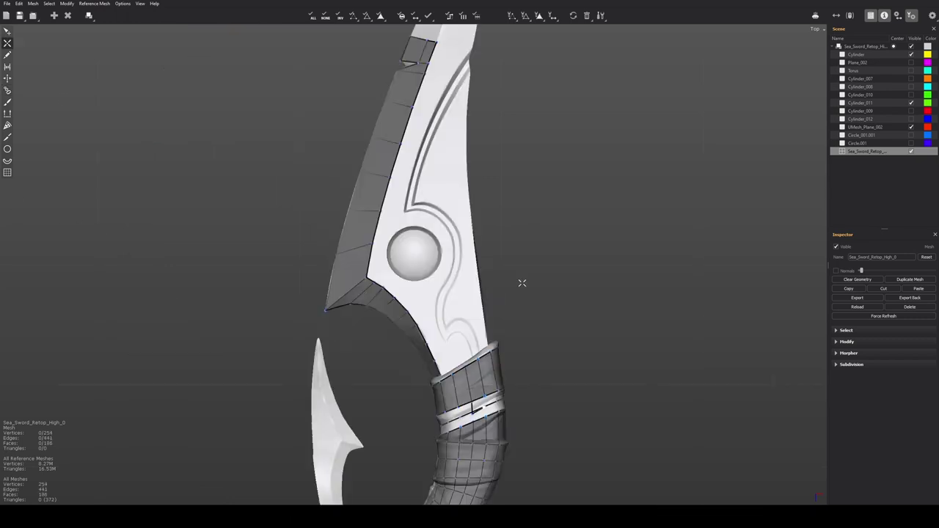
pyautogui.hotkey('ctrl', 'z')
pyautogui.scroll(7, 472, 269)
pyautogui.click(374, 281)
pyautogui.keyDown('alt'); pyautogui.moveTo(374, 282); pyautogui.dragTo(348, 312); pyautogui.keyUp('alt')
pyautogui.click(377, 306)
pyautogui.keyDown('alt'); pyautogui.moveTo(480, 298); pyautogui.dragTo(422, 253); pyautogui.keyUp('alt')
pyautogui.scroll(-5, 314, 208)
pyautogui.click(352, 205)
# Split the mesh by the symmetry plane
pyautogui.press('q')
pyautogui.scroll(5, 440, 262)
pyautogui.click(842, 344)
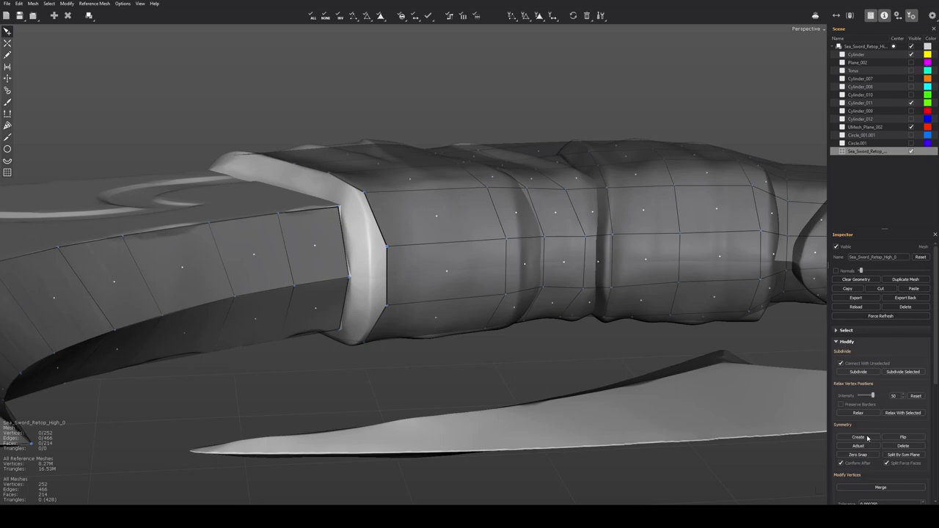
pyautogui.click(896, 457)
pyautogui.keyDown('alt'); pyautogui.moveTo(477, 304); pyautogui.dragTo(564, 327); pyautogui.keyUp('alt')
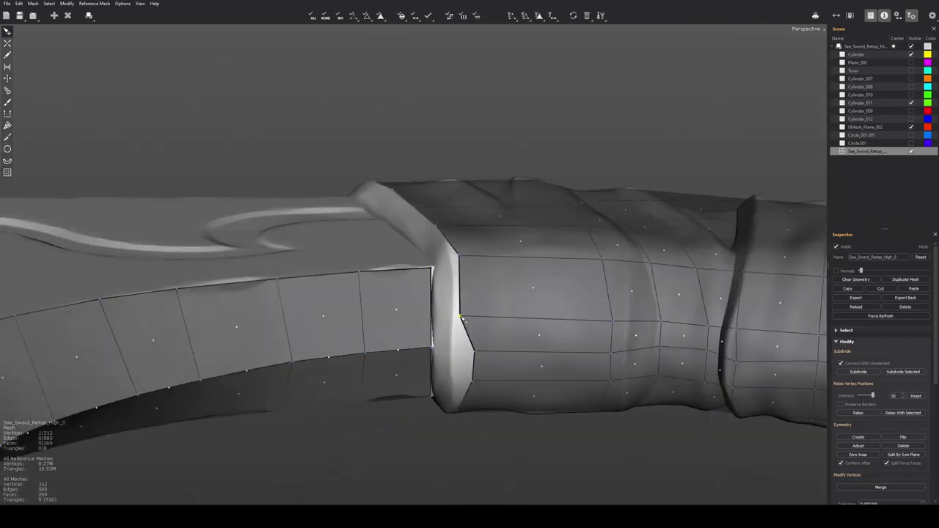
# Move a border vertex at the wrap's blade end into line and undo the Zero Snap attempt
pyautogui.moveTo(473, 343); pyautogui.dragTo(458, 347)
pyautogui.click(863, 456)
pyautogui.hotkey('ctrl', 'z')
pyautogui.hotkey('ctrl', 'z')
pyautogui.hotkey('ctrl', 'z')
pyautogui.hotkey('ctrl', 'z')
pyautogui.hotkey('ctrl', 'z')
pyautogui.hotkey('ctrl', 'z')
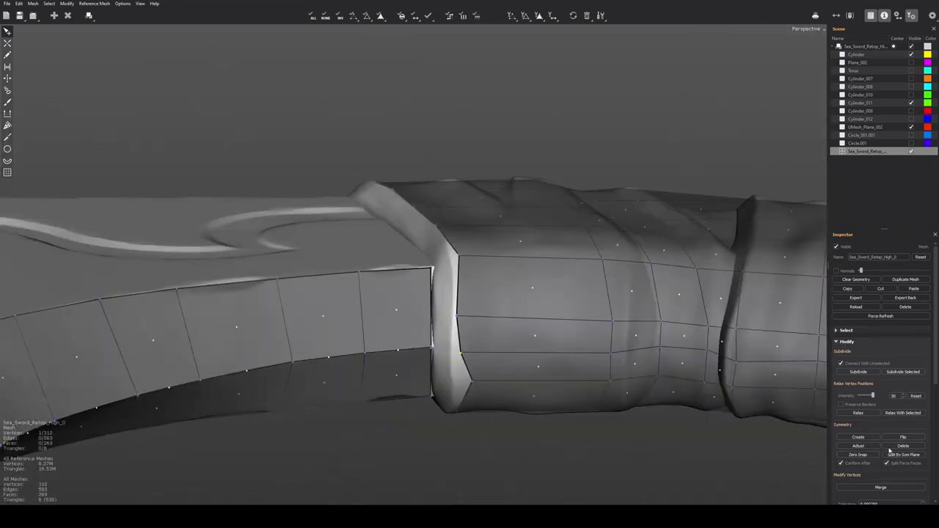
# Examine the symmetry seam where the blade's inner curve meets the handle wrap
pyautogui.keyDown('alt'); pyautogui.moveTo(658, 390); pyautogui.dragTo(604, 371); pyautogui.keyUp('alt')
pyautogui.keyDown('alt'); pyautogui.moveTo(603, 371); pyautogui.dragTo(550, 360, button='right'); pyautogui.keyUp('alt')
pyautogui.keyDown('alt'); pyautogui.moveTo(550, 360); pyautogui.dragTo(612, 338); pyautogui.keyUp('alt')
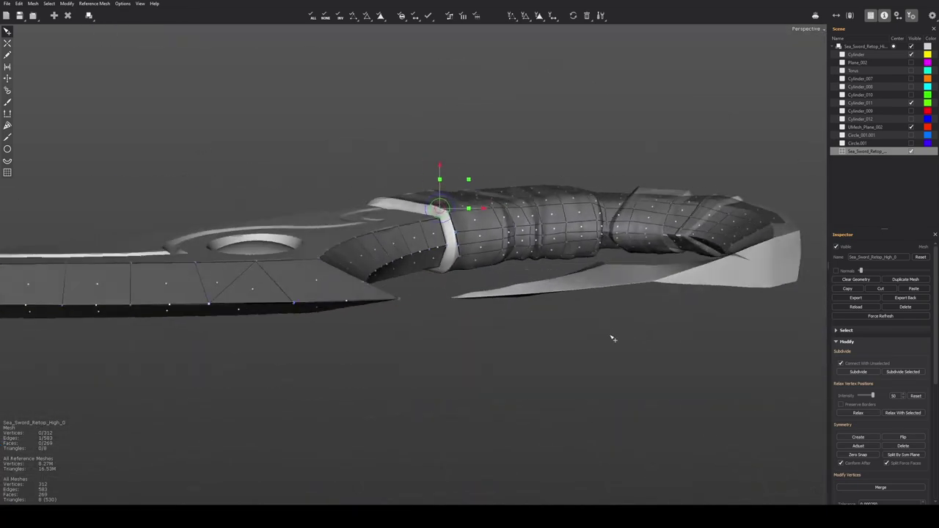
pyautogui.keyDown('alt'); pyautogui.moveTo(612, 338); pyautogui.dragTo(828, 377, button='right'); pyautogui.keyUp('alt')
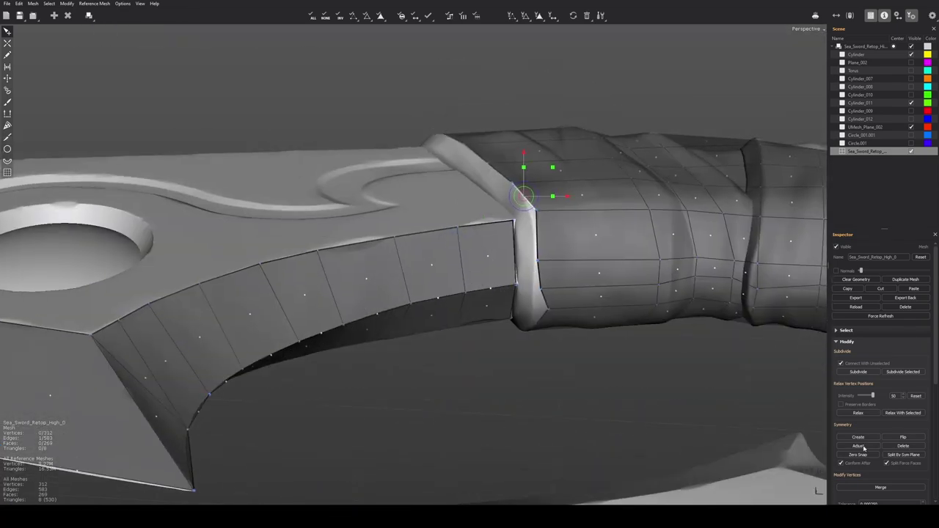
pyautogui.keyDown('alt'); pyautogui.moveTo(687, 391); pyautogui.dragTo(840, 472); pyautogui.keyUp('alt')
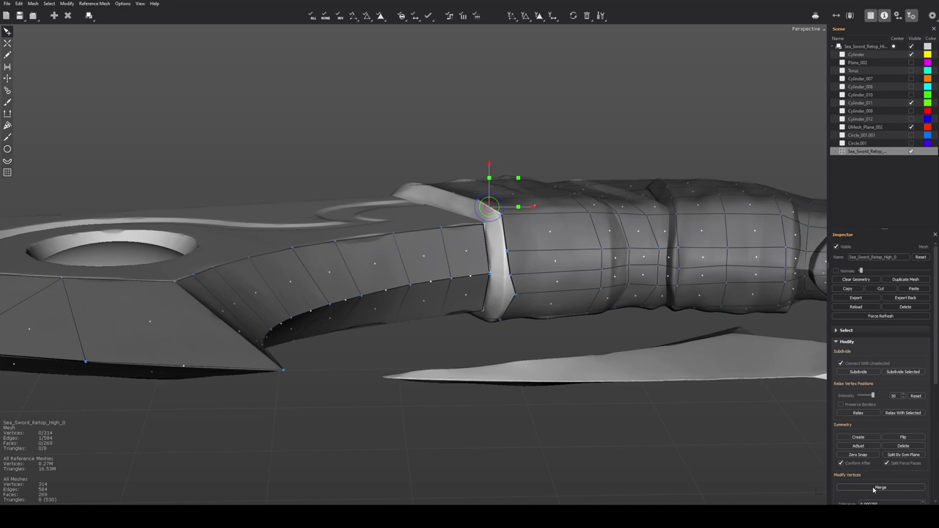
pyautogui.keyDown('alt'); pyautogui.moveTo(464, 287); pyautogui.dragTo(486, 321, button='right'); pyautogui.keyUp('alt')
pyautogui.keyDown('alt'); pyautogui.moveTo(487, 321); pyautogui.dragTo(470, 307); pyautogui.keyUp('alt')
pyautogui.click(467, 300)
pyautogui.scroll(-3, 880, 358)
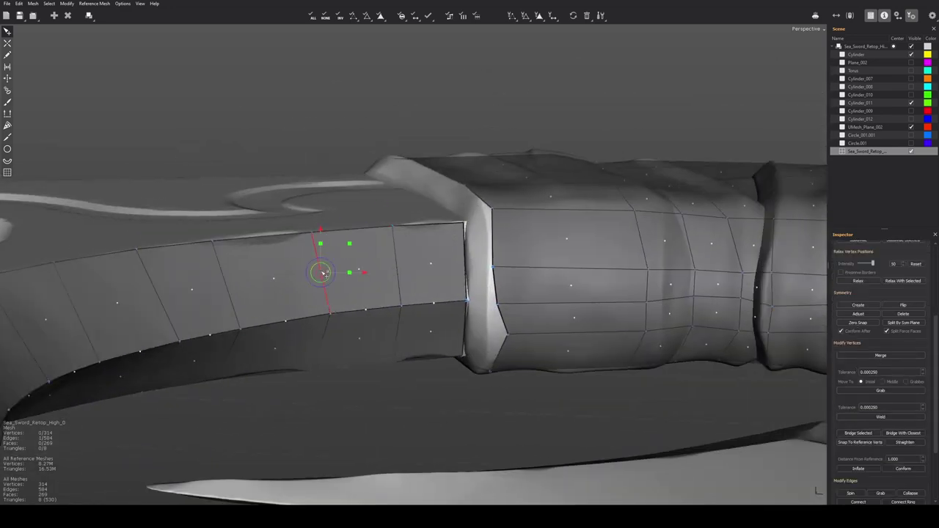
pyautogui.keyDown('alt'); pyautogui.moveTo(410, 183); pyautogui.dragTo(338, 129, button='right'); pyautogui.keyUp('alt')
pyautogui.moveTo(338, 129); pyautogui.dragTo(342, 216, button='right')
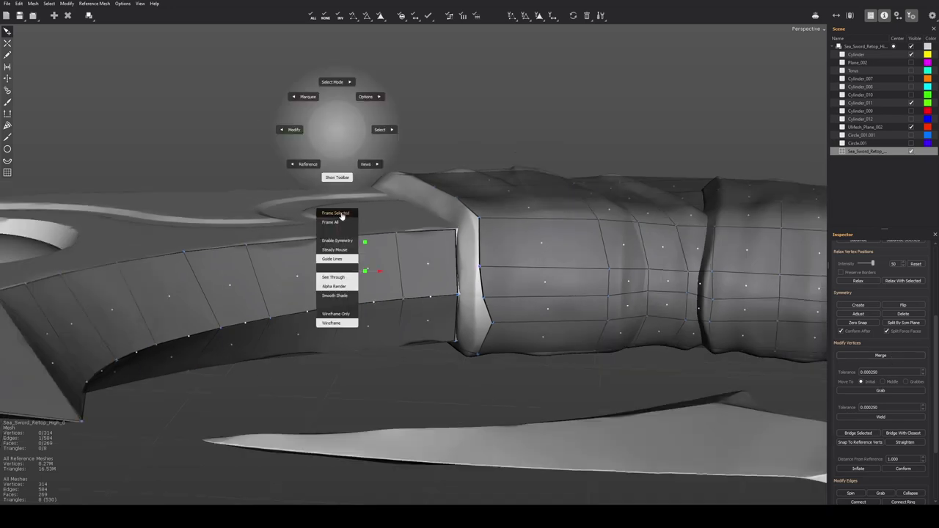
pyautogui.moveTo(296, 170); pyautogui.dragTo(296, 82, button='right')
pyautogui.keyDown('alt'); pyautogui.moveTo(411, 242); pyautogui.dragTo(222, 184, button='right'); pyautogui.keyUp('alt')
# Select the retopology mesh across the blade and handle and weld its vertices
pyautogui.moveTo(221, 184)
pyautogui.mouseDown()
pyautogui.moveTo(429, 311)
pyautogui.moveTo(550, 312)
pyautogui.mouseUp()
pyautogui.keyDown('alt'); pyautogui.moveTo(440, 140); pyautogui.dragTo(526, 168, button='right'); pyautogui.keyUp('alt')
pyautogui.keyDown('alt'); pyautogui.moveTo(525, 168); pyautogui.dragTo(484, 110); pyautogui.keyUp('alt')
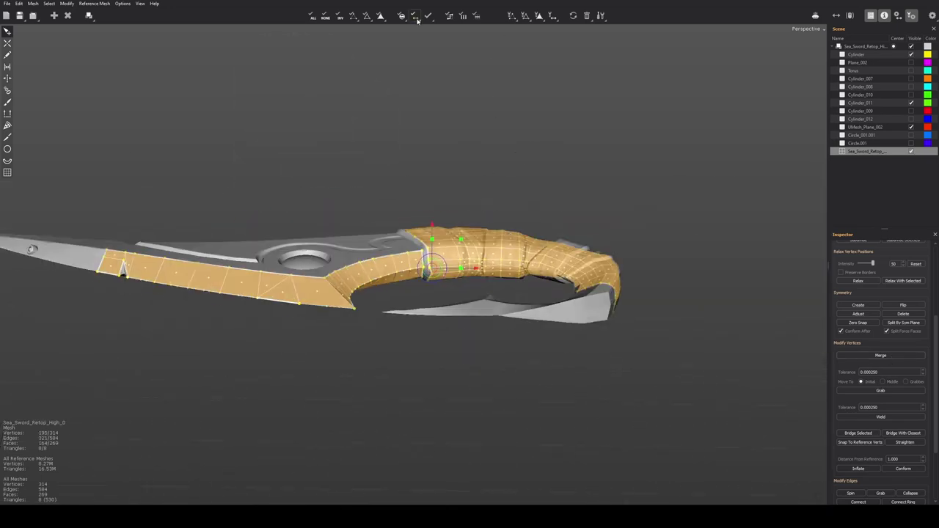
pyautogui.moveTo(665, 144); pyautogui.dragTo(74, 338)
pyautogui.keyDown('alt'); pyautogui.moveTo(587, 293); pyautogui.dragTo(772, 361, button='right'); pyautogui.keyUp('alt')
pyautogui.click(868, 419)
pyautogui.keyDown('alt'); pyautogui.moveTo(514, 352); pyautogui.dragTo(528, 301); pyautogui.keyUp('alt')
pyautogui.click(867, 420)
pyautogui.keyDown('alt'); pyautogui.moveTo(367, 411); pyautogui.dragTo(346, 386); pyautogui.keyUp('alt')
pyautogui.click(345, 385)
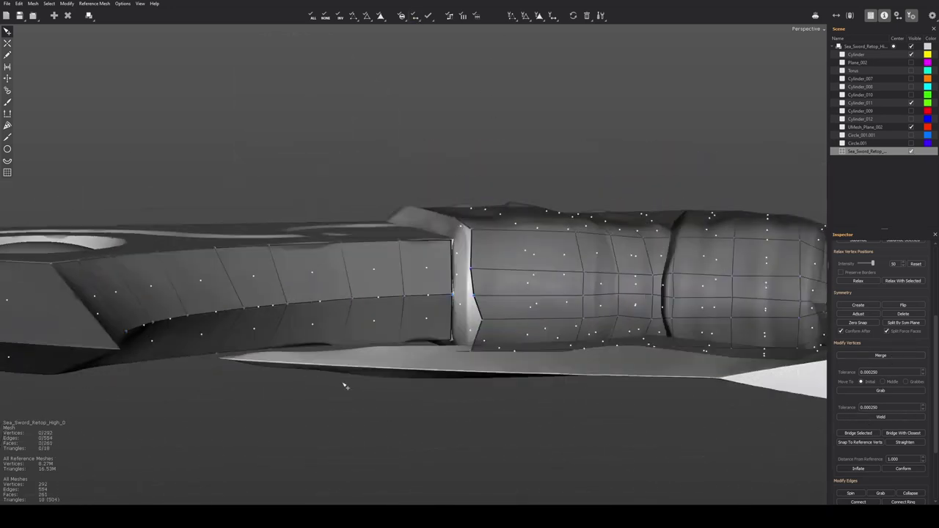
# Select the entire mesh, weld its vertices once more and clear the selection
pyautogui.keyDown('alt'); pyautogui.moveTo(542, 220); pyautogui.dragTo(471, 184, button='right'); pyautogui.keyUp('alt')
pyautogui.click(49, 4)
pyautogui.click(58, 12)
pyautogui.click(904, 419)
pyautogui.keyDown('alt'); pyautogui.moveTo(543, 396); pyautogui.dragTo(501, 353); pyautogui.keyUp('alt')
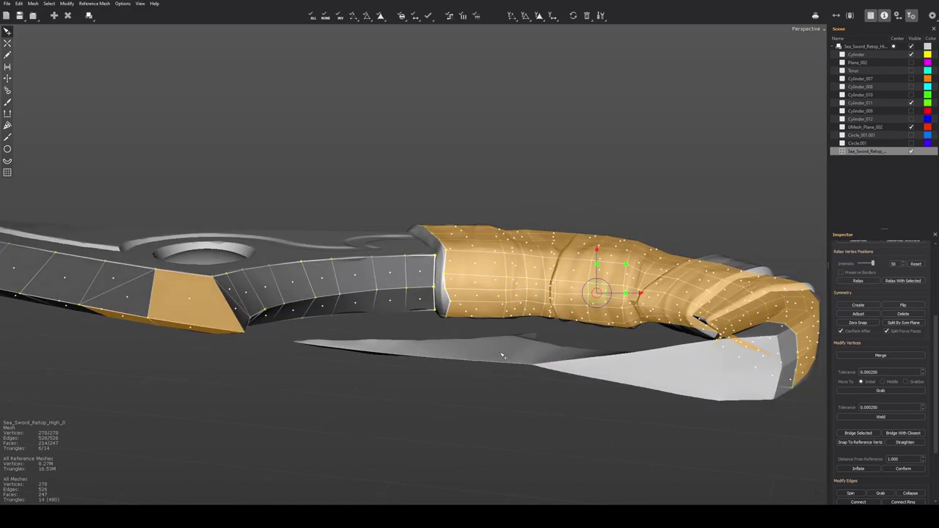
pyautogui.click(502, 353)
# Check the welded mesh along the blade and turn symmetry on
pyautogui.keyDown('alt'); pyautogui.moveTo(242, 300); pyautogui.dragTo(289, 318, button='right'); pyautogui.keyUp('alt')
pyautogui.keyDown('alt'); pyautogui.moveTo(289, 318); pyautogui.dragTo(411, 176); pyautogui.keyUp('alt')
pyautogui.keyDown('alt'); pyautogui.moveTo(543, 213); pyautogui.dragTo(464, 179, button='right'); pyautogui.keyUp('alt')
pyautogui.keyDown('alt'); pyautogui.moveTo(464, 179); pyautogui.dragTo(484, 308); pyautogui.keyUp('alt')
pyautogui.keyDown('alt'); pyautogui.moveTo(411, 242); pyautogui.dragTo(499, 271, button='right'); pyautogui.keyUp('alt')
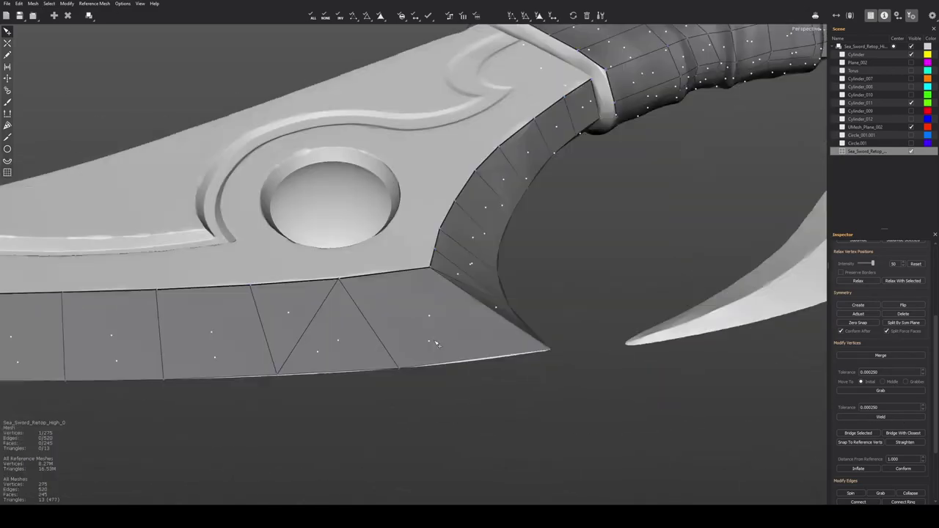
pyautogui.keyDown('alt'); pyautogui.moveTo(499, 271); pyautogui.dragTo(410, 322); pyautogui.keyUp('alt')
pyautogui.keyDown('alt'); pyautogui.moveTo(366, 264); pyautogui.dragTo(403, 264, button='right'); pyautogui.keyUp('alt')
pyautogui.keyDown('alt'); pyautogui.moveTo(404, 264); pyautogui.dragTo(455, 213); pyautogui.keyUp('alt')
pyautogui.click(837, 15)
pyautogui.keyDown('alt'); pyautogui.moveTo(213, 183); pyautogui.dragTo(189, 213); pyautogui.keyUp('alt')
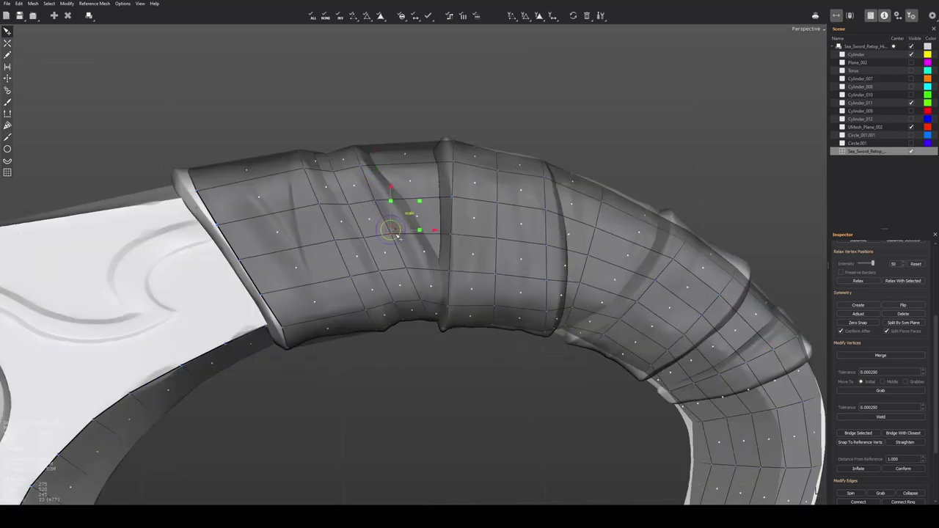
# Shift the wrap vertices near the second fold so its edge line follows the upper part of the crease
pyautogui.click(407, 266)
pyautogui.keyDown('alt'); pyautogui.moveTo(397, 253); pyautogui.dragTo(413, 266, button='right'); pyautogui.keyUp('alt')
pyautogui.click(339, 223)
pyautogui.click(7, 102)
pyautogui.moveTo(316, 175); pyautogui.dragTo(308, 176)
pyautogui.moveTo(76, 210); pyautogui.dragTo(68, 210, button='right')
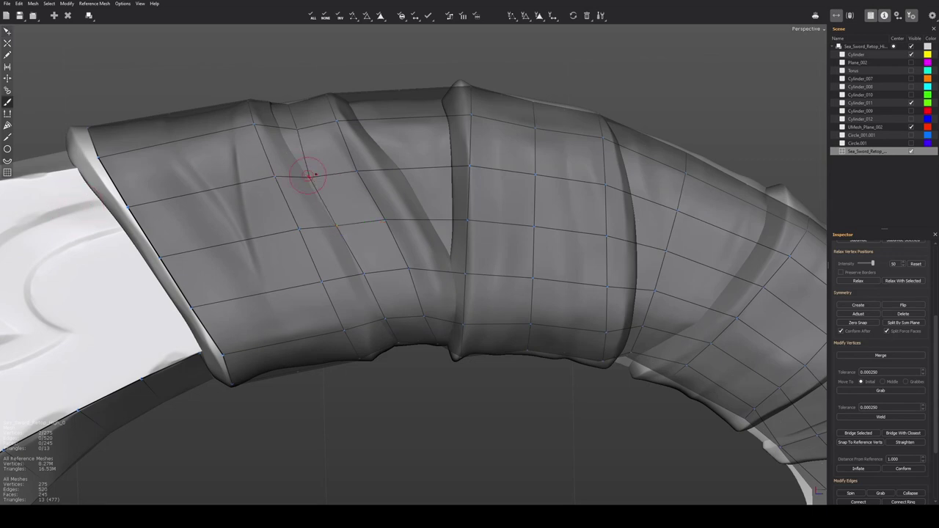
pyautogui.moveTo(296, 132); pyautogui.dragTo(280, 134)
pyautogui.keyDown('alt'); pyautogui.moveTo(330, 221); pyautogui.dragTo(361, 249); pyautogui.keyUp('alt')
pyautogui.keyDown('alt'); pyautogui.moveTo(360, 250); pyautogui.dragTo(392, 253, button='right'); pyautogui.keyUp('alt')
# Move the remaining vertices down the second fold so both edge lines follow its ridge to the underside
pyautogui.moveTo(256, 160)
pyautogui.mouseDown()
pyautogui.moveTo(264, 157)
pyautogui.moveTo(292, 202)
pyautogui.mouseUp()
pyautogui.click(265, 160)
pyautogui.moveTo(297, 264); pyautogui.dragTo(313, 265)
pyautogui.moveTo(315, 328); pyautogui.dragTo(335, 326)
pyautogui.keyDown('alt'); pyautogui.moveTo(352, 323); pyautogui.dragTo(344, 314, button='right'); pyautogui.keyUp('alt')
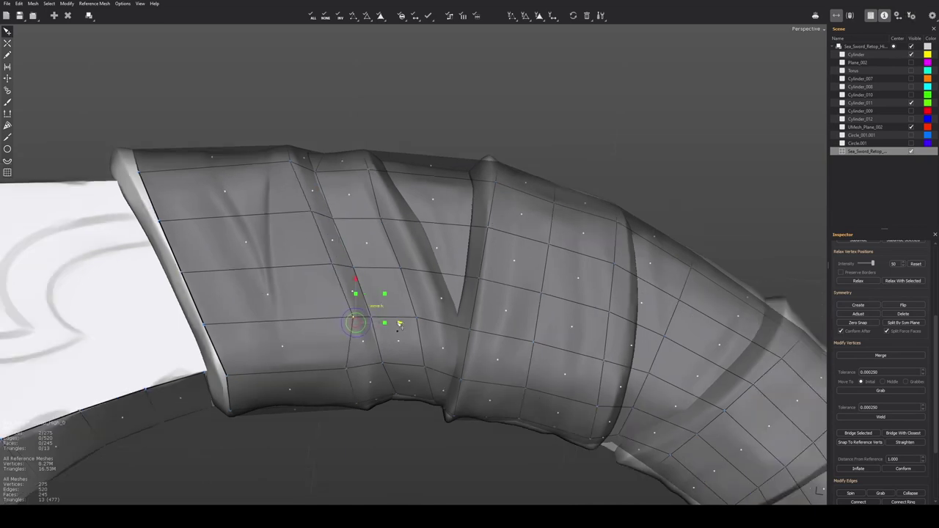
pyautogui.keyDown('alt'); pyautogui.moveTo(345, 313); pyautogui.dragTo(321, 250); pyautogui.keyUp('alt')
pyautogui.moveTo(311, 211); pyautogui.dragTo(351, 253)
pyautogui.click(348, 289)
# Cut a new edge line along the diagonal crease of the wrap, from its lower end up to the top
pyautogui.keyDown('alt'); pyautogui.moveTo(382, 288); pyautogui.dragTo(350, 250, button='right'); pyautogui.keyUp('alt')
pyautogui.keyDown('alt'); pyautogui.moveTo(369, 371); pyautogui.dragTo(357, 324, button='middle'); pyautogui.keyUp('alt')
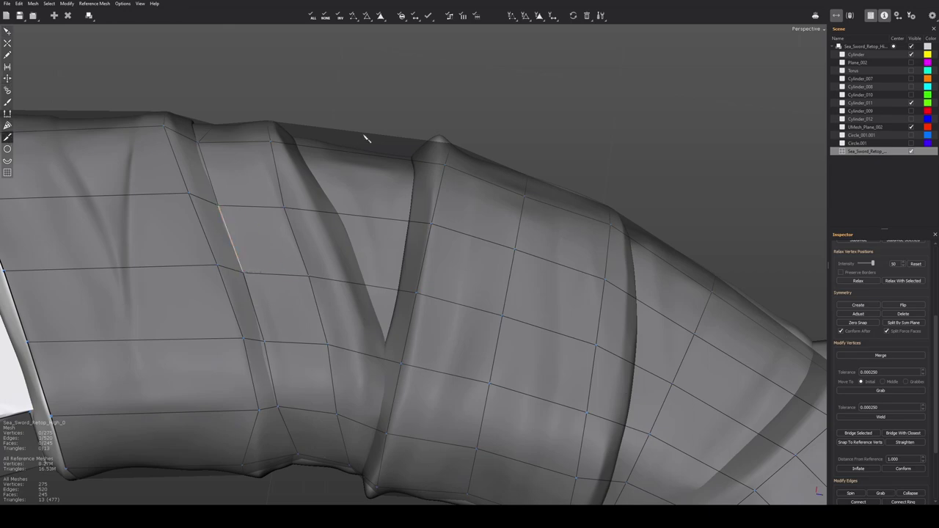
pyautogui.keyDown('alt'); pyautogui.moveTo(365, 220); pyautogui.dragTo(359, 165); pyautogui.keyUp('alt')
pyautogui.click(373, 329)
pyautogui.click(349, 256)
pyautogui.keyDown('alt'); pyautogui.moveTo(349, 255); pyautogui.dragTo(361, 315); pyautogui.keyUp('alt')
pyautogui.click(329, 277)
pyautogui.click(287, 206)
pyautogui.keyDown('alt'); pyautogui.moveTo(287, 206); pyautogui.dragTo(272, 246); pyautogui.keyUp('alt')
pyautogui.click(232, 186)
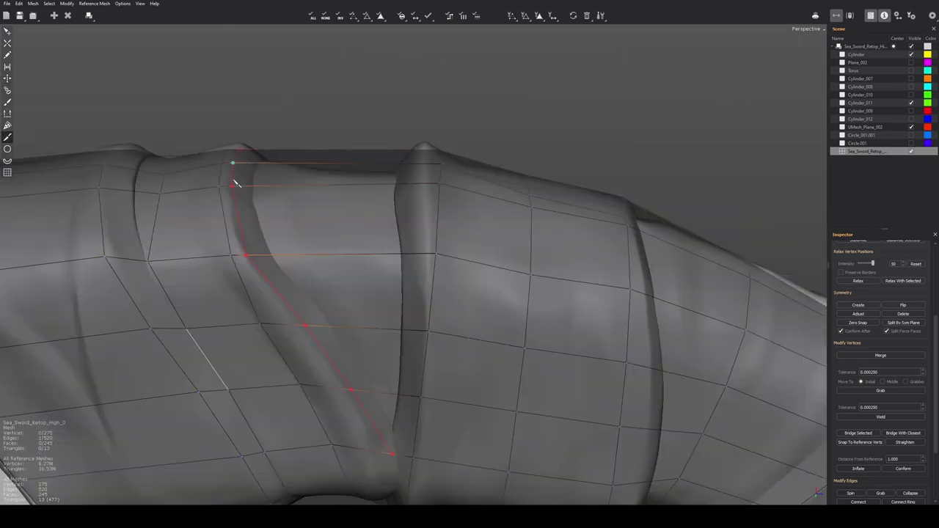
pyautogui.press('Return')
# Close the open quad below the crease and cut an edge line along the border of the neighbouring raised strap
pyautogui.keyDown('alt'); pyautogui.moveTo(375, 345); pyautogui.dragTo(385, 269); pyautogui.keyUp('alt')
pyautogui.press('q')
pyautogui.click(356, 188)
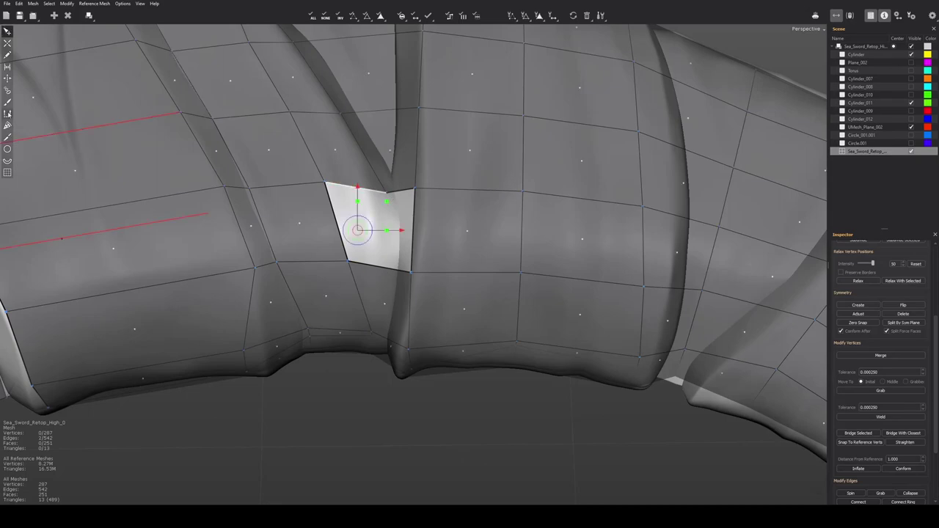
pyautogui.press('b')
pyautogui.click(377, 261)
pyautogui.keyDown('alt'); pyautogui.moveTo(373, 232); pyautogui.dragTo(367, 295); pyautogui.keyUp('alt')
pyautogui.click(363, 238)
pyautogui.moveTo(357, 226)
pyautogui.keyDown('alt'); pyautogui.mouseDown()
pyautogui.moveTo(375, 252)
pyautogui.moveTo(369, 294)
pyautogui.moveTo(406, 380)
pyautogui.moveTo(406, 401)
pyautogui.moveTo(425, 301)
pyautogui.moveTo(442, 306)
pyautogui.mouseUp(); pyautogui.keyUp('alt')
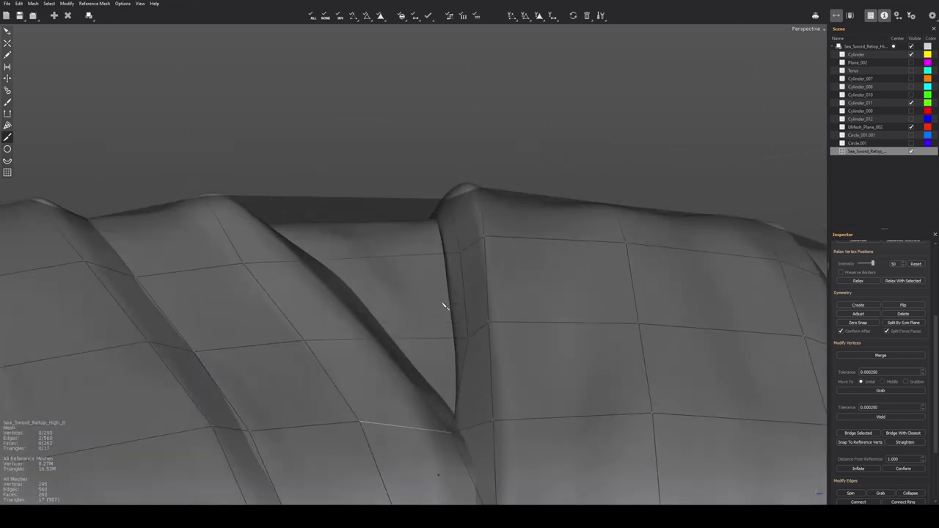
# Cut an edge line down the inner side of the diagonal fold, from the crease apex to the underside opening
pyautogui.press('q')
pyautogui.click(464, 442)
pyautogui.press('f')
pyautogui.press('b')
pyautogui.scroll(-5, 401, 157)
pyautogui.moveTo(411, 156)
pyautogui.mouseDown()
pyautogui.moveTo(310, 203)
pyautogui.moveTo(371, 262)
pyautogui.mouseUp()
pyautogui.keyDown('alt'); pyautogui.moveTo(410, 352); pyautogui.dragTo(365, 270, button='middle'); pyautogui.keyUp('alt')
pyautogui.keyDown('alt'); pyautogui.moveTo(365, 271); pyautogui.dragTo(402, 277); pyautogui.keyUp('alt')
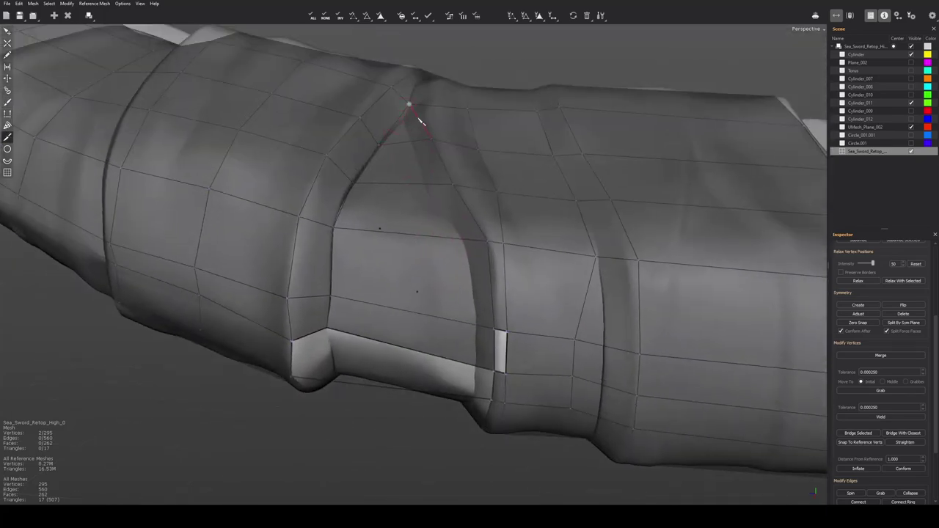
pyautogui.click(470, 243)
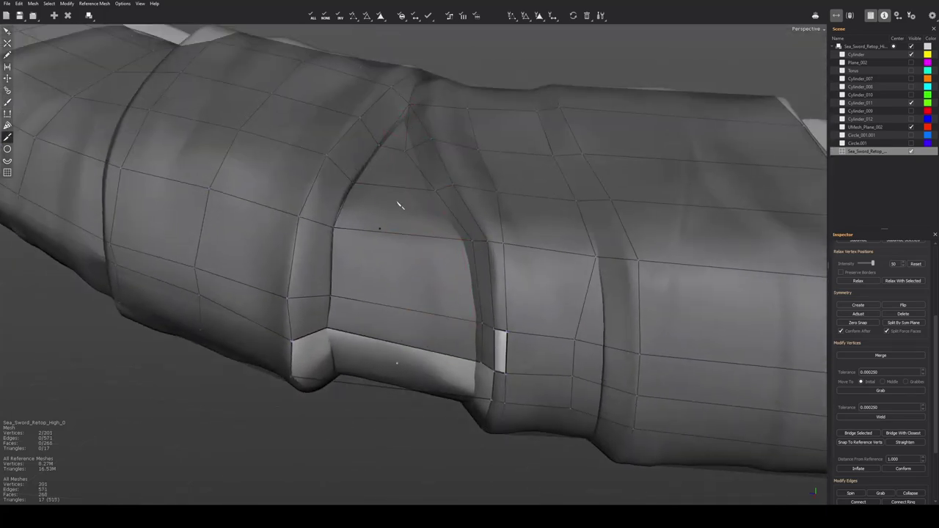
# Shift the vertices of the inner fold line sideways onto the fold's edge
pyautogui.press('q')
pyautogui.click(397, 233)
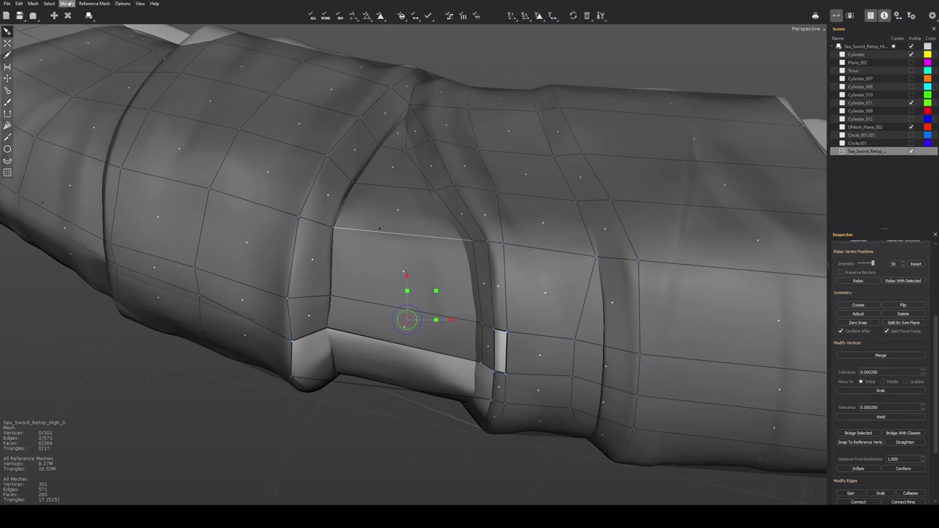
pyautogui.click(477, 252)
pyautogui.click(474, 244)
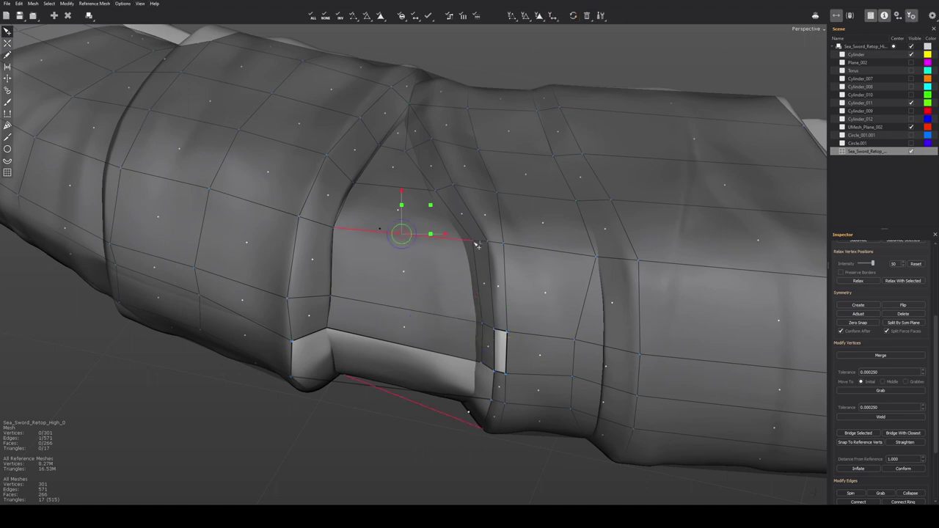
pyautogui.moveTo(473, 241); pyautogui.dragTo(465, 241)
pyautogui.moveTo(481, 323); pyautogui.dragTo(476, 322)
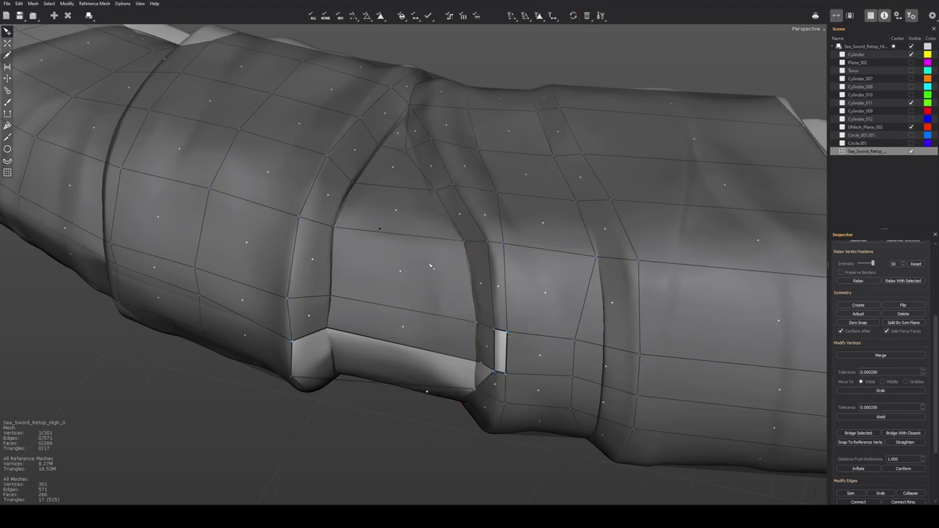
# Rework the crease apex and close its triangular gap with a new face
pyautogui.press('c')
pyautogui.click(410, 123)
pyautogui.hotkey('ctrl', 'z')
pyautogui.hotkey('ctrl', 'z')
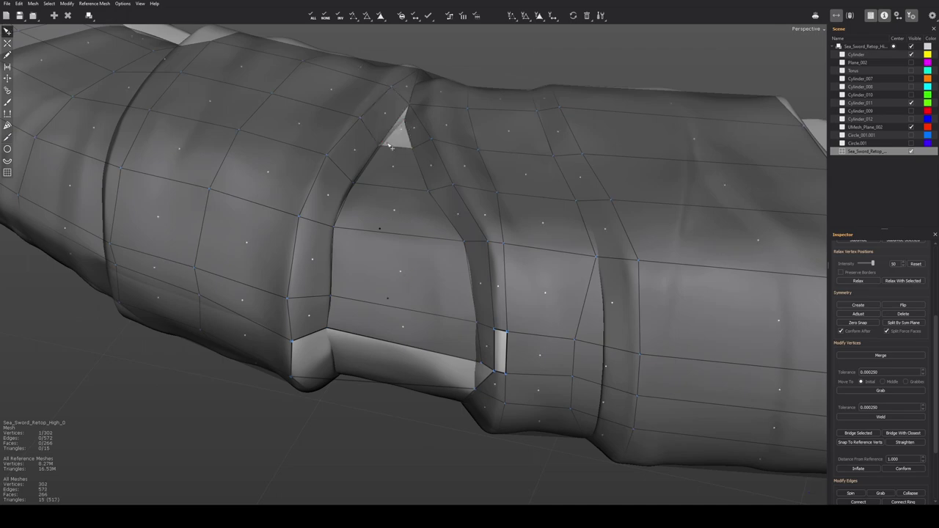
pyautogui.click(385, 137)
pyautogui.scroll(3, 397, 125)
pyautogui.keyDown('shift'); pyautogui.click(373, 162); pyautogui.keyUp('shift')
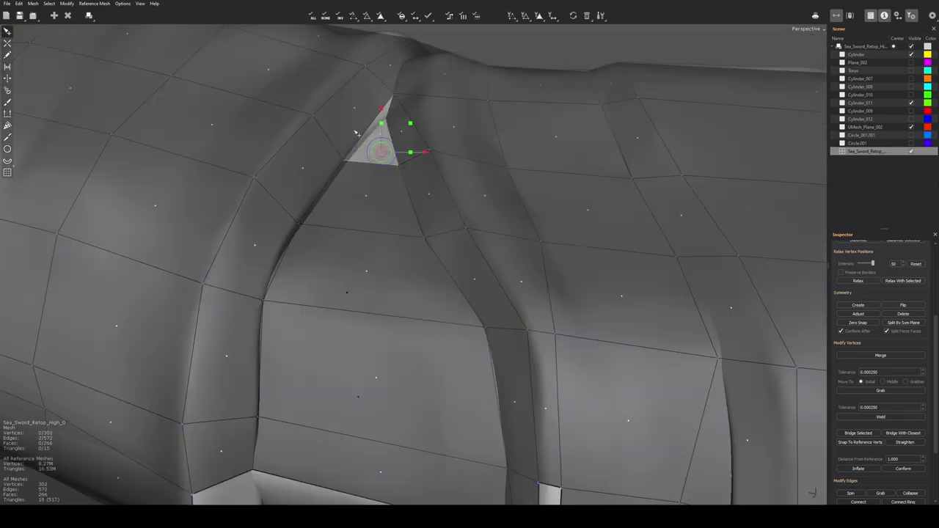
pyautogui.press('c')
pyautogui.scroll(2, 388, 425)
pyautogui.scroll(-2, 359, 169)
pyautogui.click(352, 167)
pyautogui.press('q')
pyautogui.scroll(-3, 370, 303)
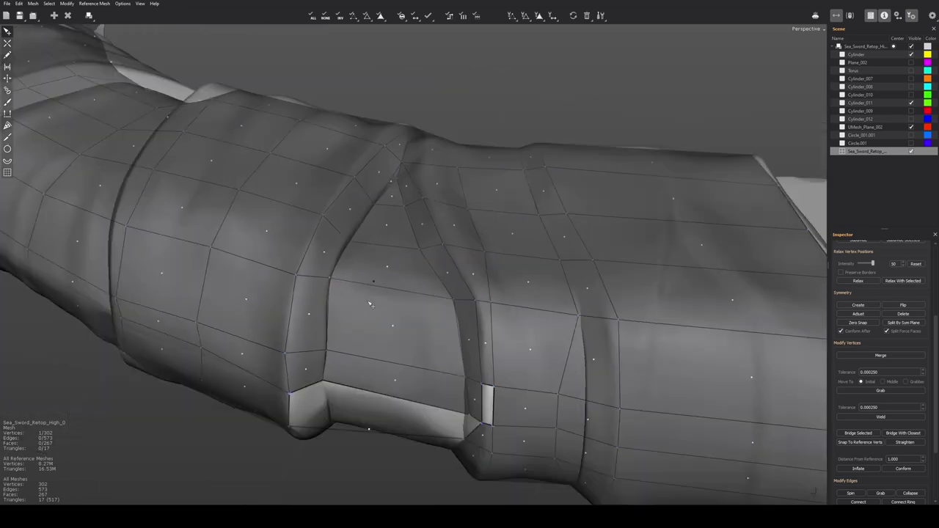
# Fill the narrow slit beside the underside opening and shift the opening's nearby corner vertex along the fold
pyautogui.moveTo(371, 305); pyautogui.dragTo(497, 272, button='middle')
pyautogui.scroll(3, 498, 265)
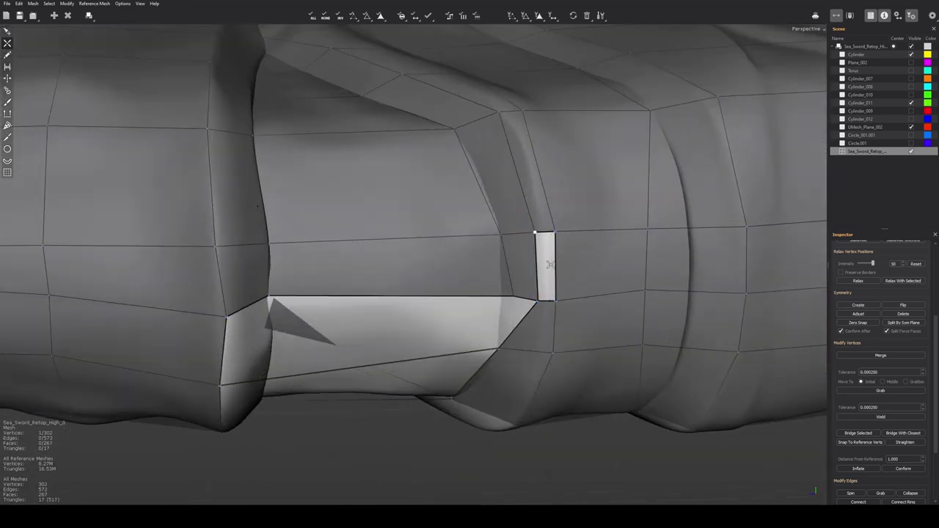
pyautogui.scroll(1, 550, 265)
pyautogui.click(572, 254)
pyautogui.press('q')
pyautogui.moveTo(569, 313); pyautogui.dragTo(574, 300, button='middle')
pyautogui.scroll(-1, 568, 301)
pyautogui.moveTo(525, 284); pyautogui.dragTo(513, 283)
pyautogui.scroll(-1, 514, 224)
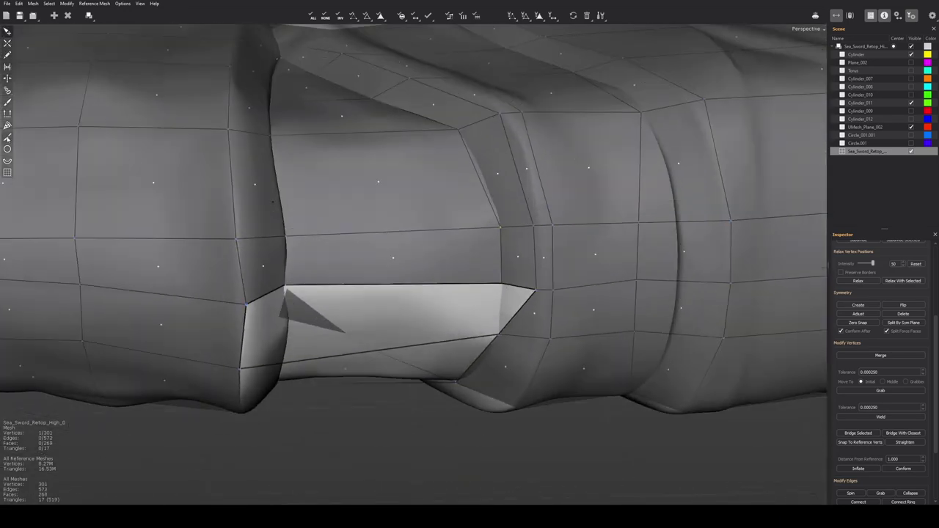
# Select the cross edges along the side of the wrap and insert a lengthwise edge loop through them
pyautogui.scroll(-5, 472, 207)
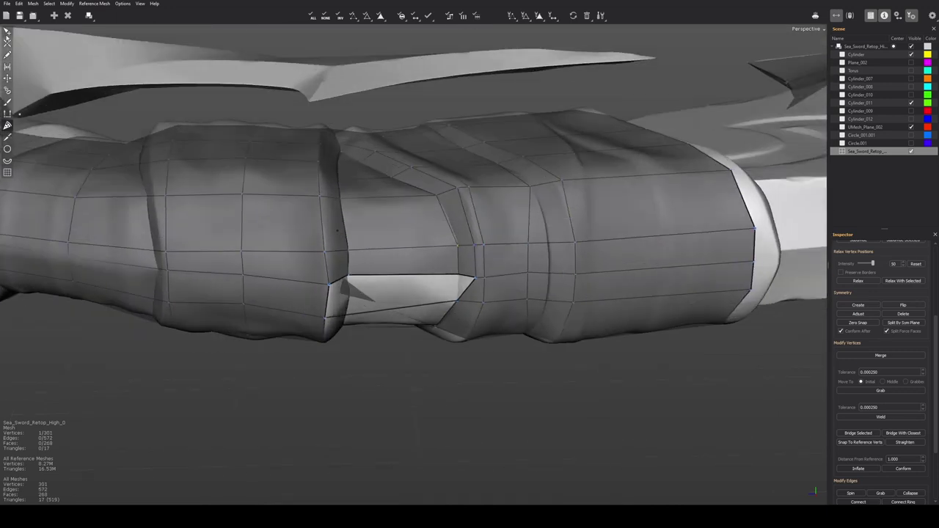
pyautogui.scroll(1, 542, 210)
pyautogui.press('q')
pyautogui.click(582, 211)
pyautogui.moveTo(581, 211); pyautogui.dragTo(589, 212, button='right')
pyautogui.click(538, 212)
pyautogui.click(490, 183)
pyautogui.moveTo(489, 185); pyautogui.dragTo(587, 245, button='right')
pyautogui.rightClick(486, 184)
pyautogui.click(687, 210)
pyautogui.keyDown('shift'); pyautogui.click(559, 211); pyautogui.keyUp('shift')
pyautogui.click(761, 195)
pyautogui.keyDown('shift'); pyautogui.click(579, 209); pyautogui.keyUp('shift')
pyautogui.moveTo(579, 210); pyautogui.dragTo(601, 208, button='right')
pyautogui.rightClick(455, 214)
pyautogui.moveTo(455, 217); pyautogui.dragTo(416, 215, button='right')
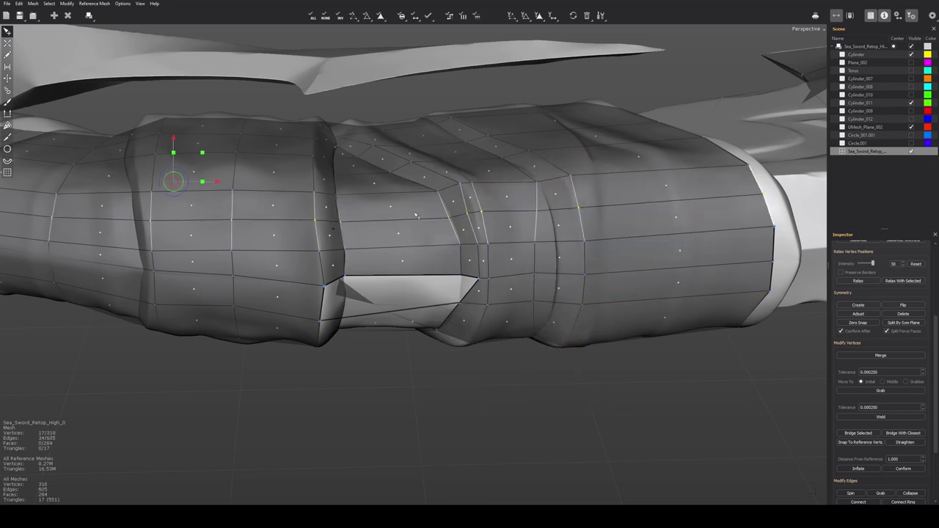
# Reposition the vertices where the new loop crosses the narrow folds so the edge lines follow the creases
pyautogui.moveTo(483, 212); pyautogui.dragTo(490, 212)
pyautogui.moveTo(468, 214); pyautogui.dragTo(474, 213)
pyautogui.moveTo(489, 244); pyautogui.dragTo(495, 243)
pyautogui.keyDown('alt'); pyautogui.moveTo(506, 234); pyautogui.dragTo(479, 251); pyautogui.keyUp('alt')
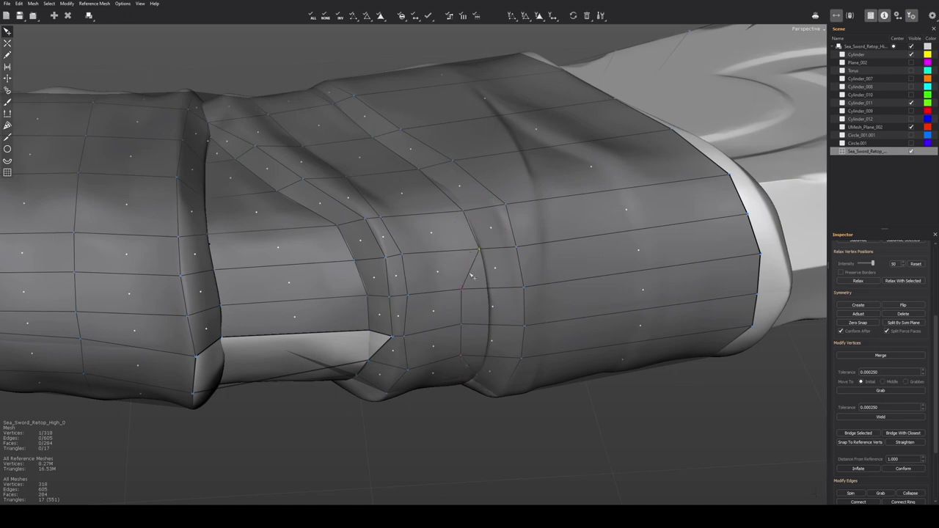
pyautogui.keyDown('alt'); pyautogui.moveTo(507, 205); pyautogui.dragTo(352, 151); pyautogui.keyUp('alt')
pyautogui.moveTo(343, 151); pyautogui.dragTo(360, 191)
pyautogui.moveTo(428, 176); pyautogui.dragTo(433, 174)
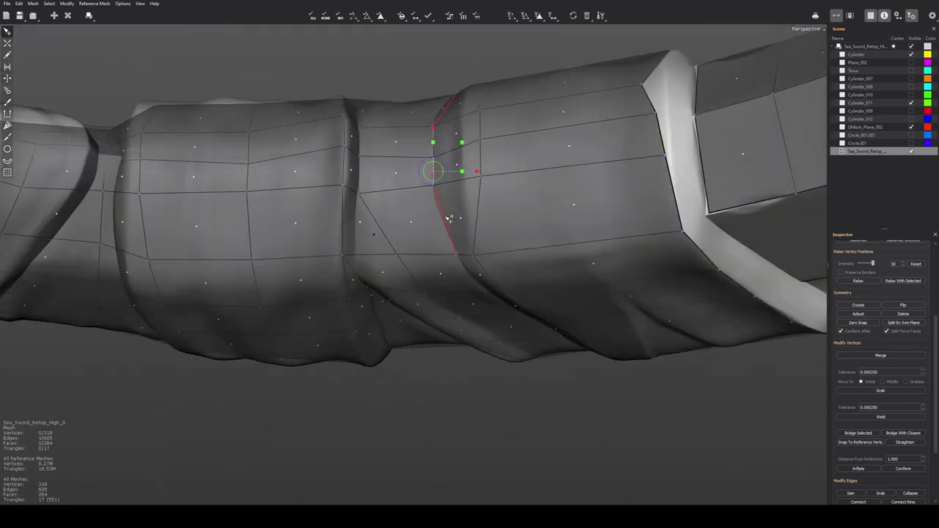
# Delete two distorted faces on the underside of the handle wrap
pyautogui.click(444, 218)
pyautogui.keyDown('alt'); pyautogui.moveTo(446, 218); pyautogui.dragTo(385, 253); pyautogui.keyUp('alt')
pyautogui.keyDown('alt'); pyautogui.moveTo(392, 206); pyautogui.dragTo(382, 228); pyautogui.keyUp('alt')
pyautogui.moveTo(381, 229); pyautogui.dragTo(482, 307, button='middle')
pyautogui.keyDown('alt'); pyautogui.moveTo(493, 261); pyautogui.dragTo(478, 256); pyautogui.keyUp('alt')
pyautogui.click(516, 227)
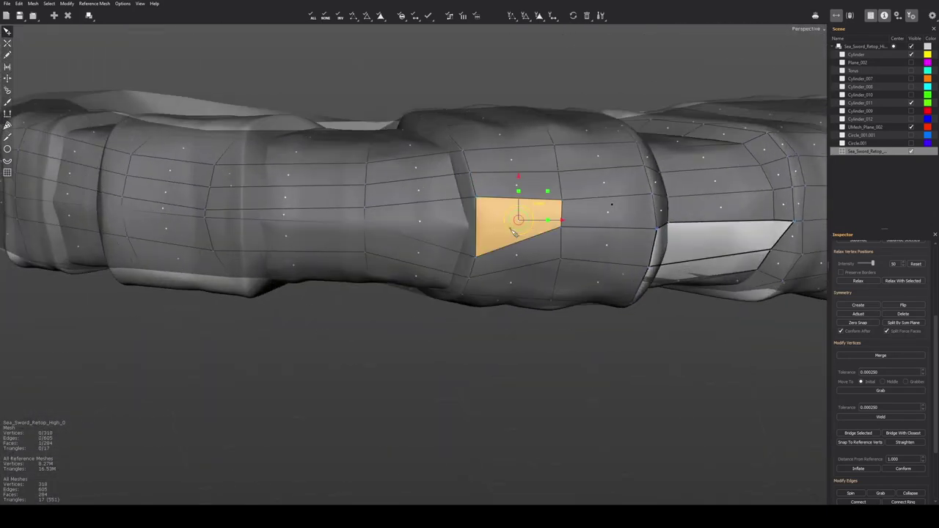
pyautogui.press('Delete')
pyautogui.click(413, 232)
pyautogui.press('Delete')
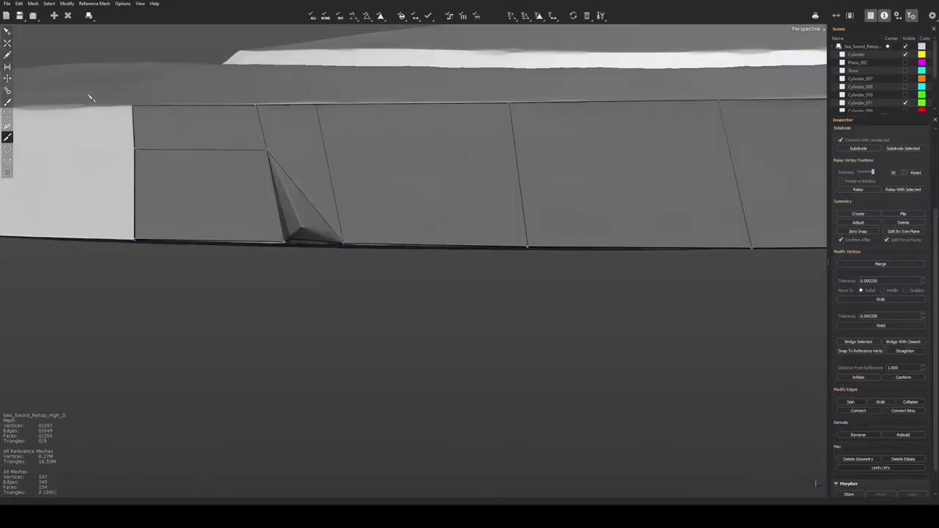
# Delete the stray vertex below the blade bevel near its folded faces
pyautogui.click(8, 32)
pyautogui.keyDown('alt'); pyautogui.moveTo(315, 275); pyautogui.dragTo(335, 365); pyautogui.keyUp('alt')
pyautogui.click(322, 251)
pyautogui.press('Delete')
# Merge the middle vertex of the bevel's open end into its upper corner, and try deleting the neighbouring vertex
pyautogui.click(283, 190)
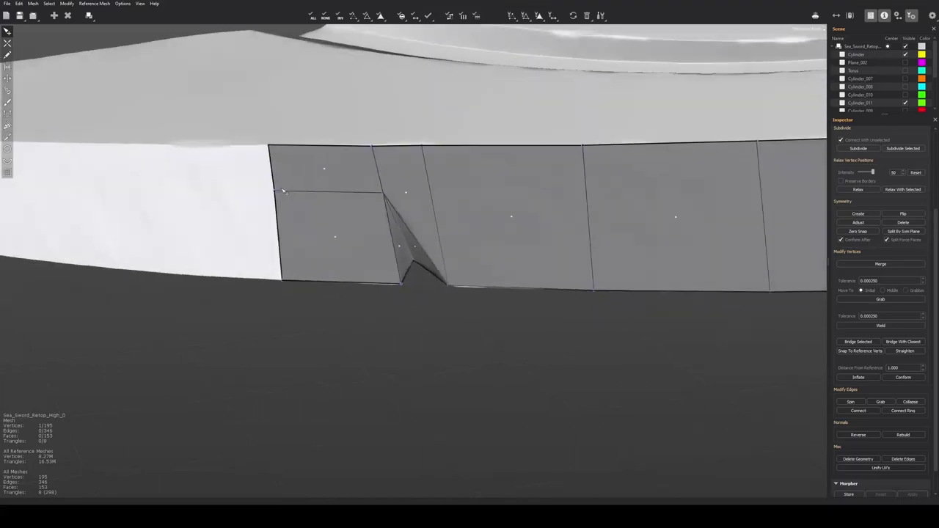
pyautogui.moveTo(282, 190); pyautogui.dragTo(270, 146)
pyautogui.click(372, 147)
pyautogui.press('Delete')
pyautogui.hotkey('ctrl', 'z')
# In the top view, fit a circular patch with 16 segments and 6 rings over the blade's round gem socket
pyautogui.keyDown('alt'); pyautogui.moveTo(372, 149); pyautogui.dragTo(126, 125, button='right'); pyautogui.keyUp('alt')
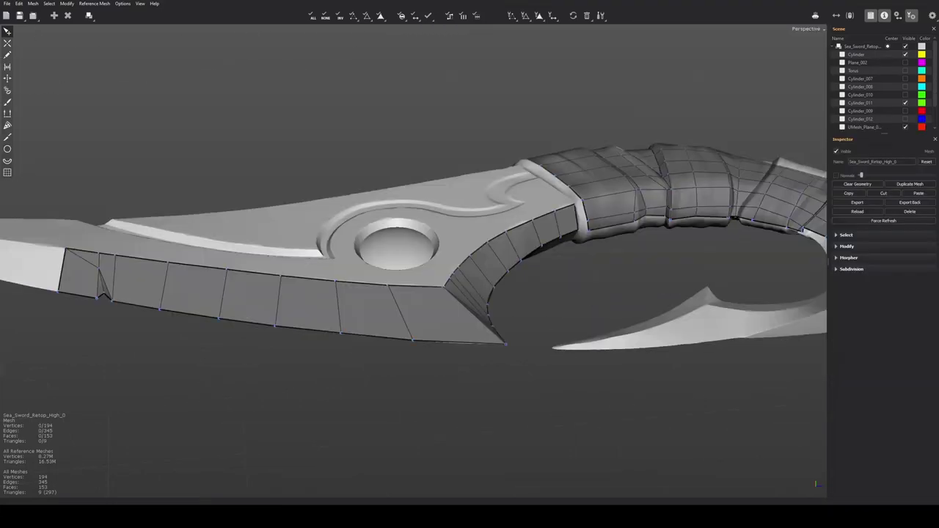
pyautogui.moveTo(513, 146); pyautogui.dragTo(560, 212, button='middle')
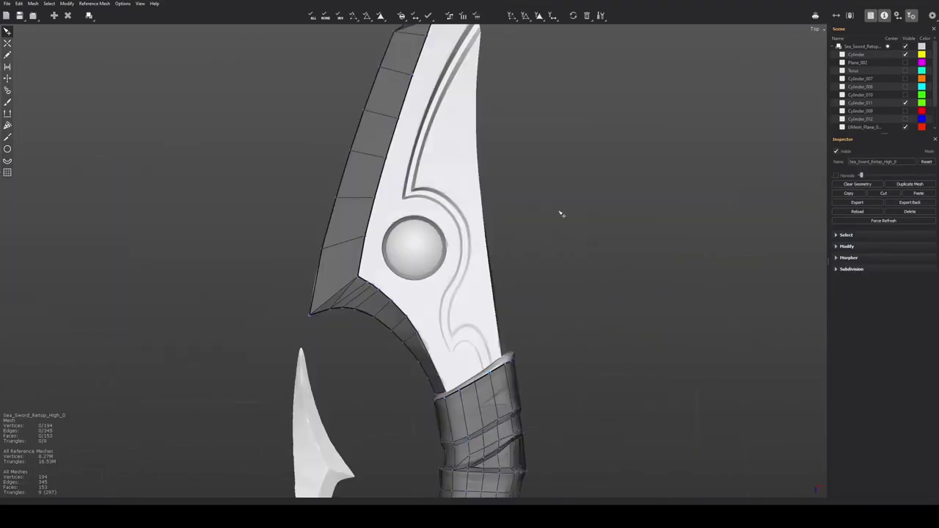
pyautogui.scroll(5, 404, 228)
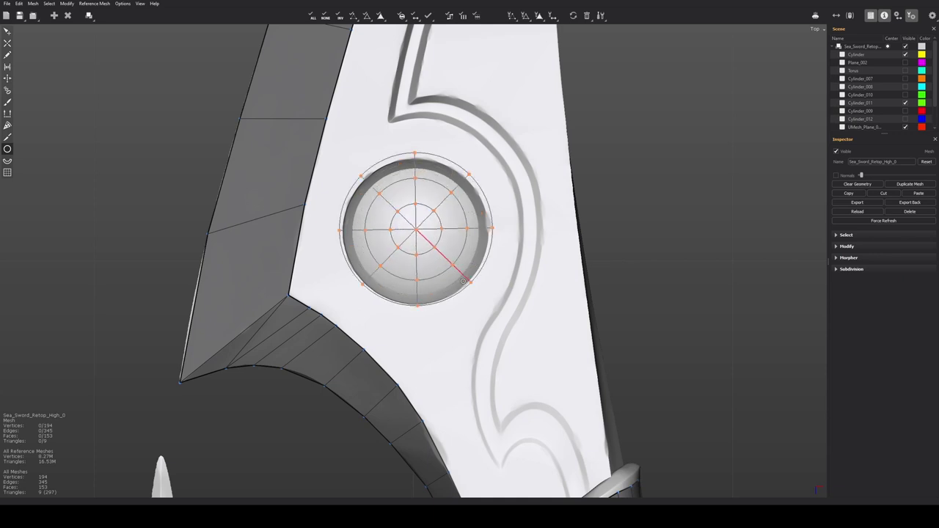
pyautogui.moveTo(460, 276); pyautogui.dragTo(462, 275)
pyautogui.keyDown('alt'); pyautogui.moveTo(462, 275); pyautogui.dragTo(462, 270, button='middle'); pyautogui.keyUp('alt')
pyautogui.keyDown('alt'); pyautogui.moveTo(462, 270); pyautogui.dragTo(447, 256, button='right'); pyautogui.keyUp('alt')
pyautogui.moveTo(447, 256); pyautogui.dragTo(423, 246, button='middle')
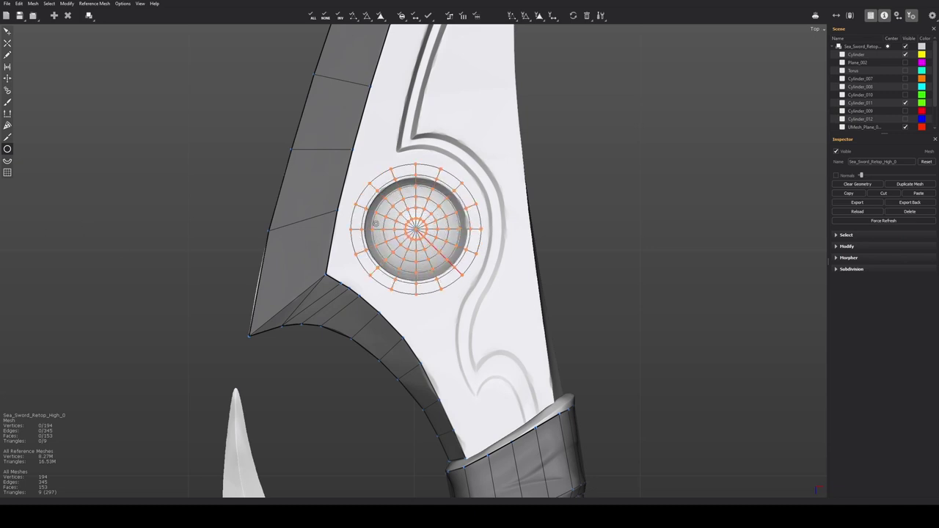
pyautogui.keyDown('alt'); pyautogui.moveTo(375, 224); pyautogui.dragTo(441, 219, button='right'); pyautogui.keyUp('alt')
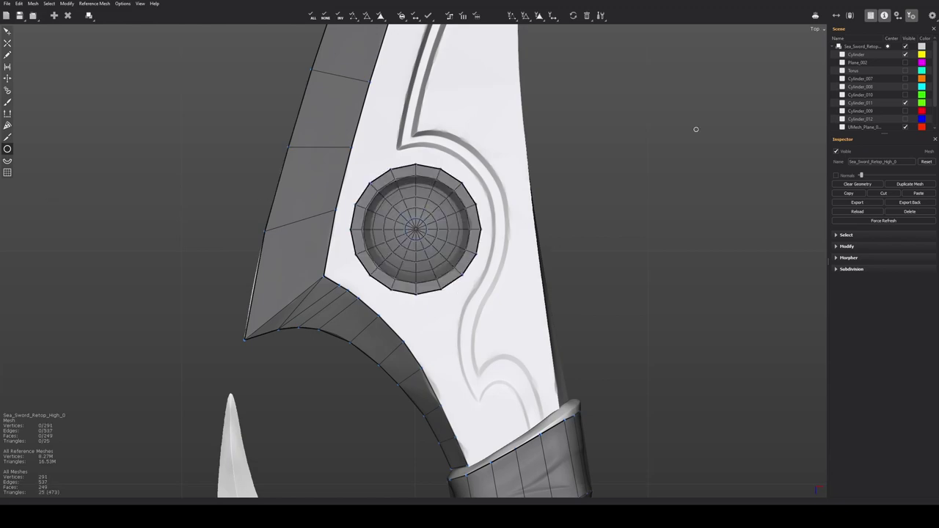
# Turn on symmetry about Y and bridge the end of the blade's inner curve to the wrap with a triangle
pyautogui.keyDown('alt'); pyautogui.moveTo(696, 130); pyautogui.dragTo(503, 247); pyautogui.keyUp('alt')
pyautogui.keyDown('alt'); pyautogui.moveTo(504, 247); pyautogui.dragTo(608, 245, button='right'); pyautogui.keyUp('alt')
pyautogui.keyDown('alt'); pyautogui.moveTo(607, 245); pyautogui.dragTo(322, 294, button='middle'); pyautogui.keyUp('alt')
pyautogui.keyDown('alt'); pyautogui.moveTo(323, 294); pyautogui.dragTo(410, 256, button='right'); pyautogui.keyUp('alt')
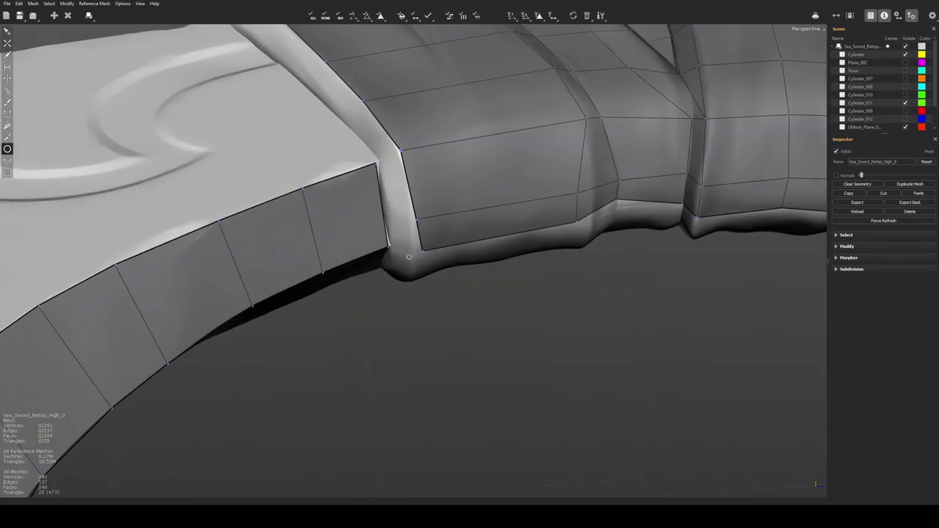
pyautogui.press('q')
pyautogui.click(409, 275)
pyautogui.moveTo(410, 257)
pyautogui.keyDown('alt'); pyautogui.mouseDown()
pyautogui.moveTo(409, 276)
pyautogui.moveTo(474, 189)
pyautogui.moveTo(399, 253)
pyautogui.mouseUp(); pyautogui.keyUp('alt')
pyautogui.press('x')
pyautogui.keyDown('alt'); pyautogui.moveTo(400, 253); pyautogui.dragTo(417, 240, button='right'); pyautogui.keyUp('alt')
pyautogui.press('w')
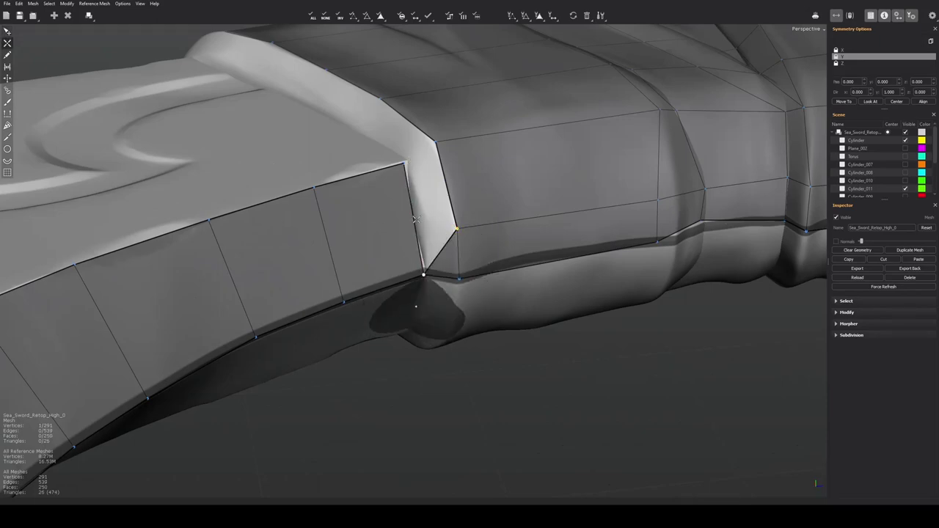
# Build quads across the gap between the blade's rear corner and the rim of the handle wrap
pyautogui.keyDown('alt'); pyautogui.moveTo(438, 141); pyautogui.dragTo(414, 220); pyautogui.keyUp('alt')
pyautogui.click(405, 196)
pyautogui.click(405, 225)
pyautogui.click(474, 225)
pyautogui.keyDown('alt'); pyautogui.moveTo(475, 226); pyautogui.dragTo(398, 220); pyautogui.keyUp('alt')
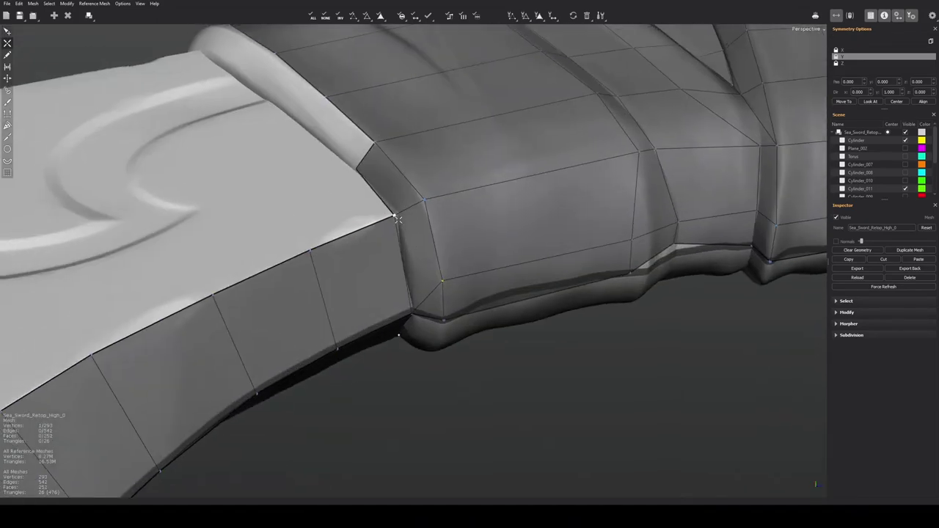
pyautogui.click(311, 135)
pyautogui.keyDown('alt'); pyautogui.moveTo(311, 135); pyautogui.dragTo(389, 242); pyautogui.keyUp('alt')
pyautogui.click(386, 350)
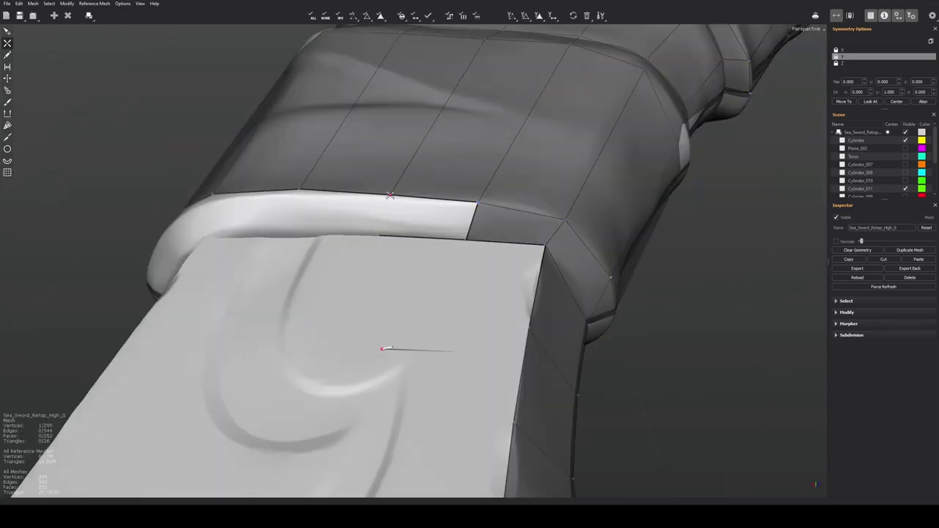
# Extend the quad strip farther along the wrap's rim and delete the misplaced geometry at its end
pyautogui.click(314, 227)
pyautogui.keyDown('alt'); pyautogui.moveTo(314, 227); pyautogui.dragTo(389, 230); pyautogui.keyUp('alt')
pyautogui.click(492, 249)
pyautogui.click(447, 227)
pyautogui.click(415, 222)
pyautogui.press('q')
pyautogui.moveTo(422, 178); pyautogui.dragTo(377, 258)
pyautogui.press('Delete')
# Toggle symmetry and continue placing points for the strip along the wrap's rim toward the blade's far side
pyautogui.keyDown('alt'); pyautogui.moveTo(492, 327); pyautogui.dragTo(690, 117); pyautogui.keyUp('alt')
pyautogui.click(835, 15)
pyautogui.keyDown('alt'); pyautogui.moveTo(473, 220); pyautogui.dragTo(183, 132); pyautogui.keyUp('alt')
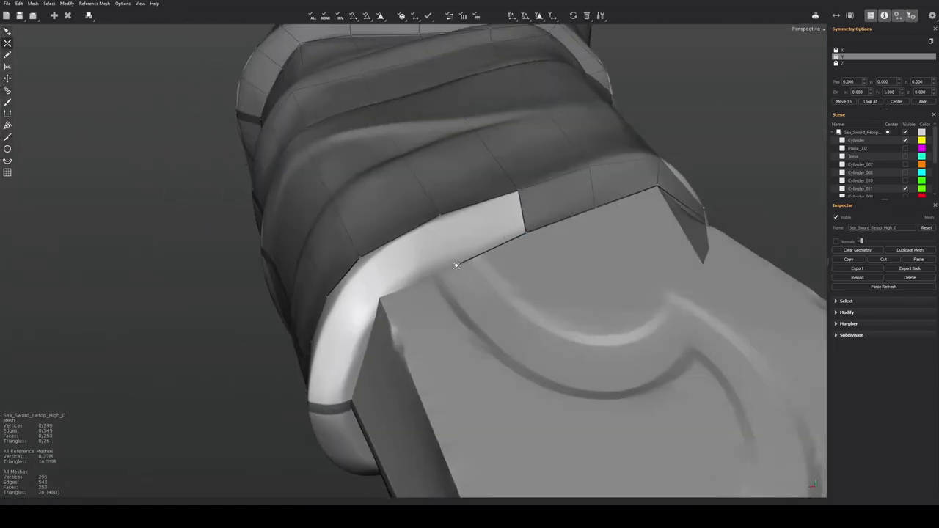
pyautogui.keyDown('alt'); pyautogui.moveTo(432, 246); pyautogui.dragTo(499, 253); pyautogui.keyUp('alt')
pyautogui.click(503, 274)
pyautogui.moveTo(519, 237); pyautogui.dragTo(531, 180, button='middle')
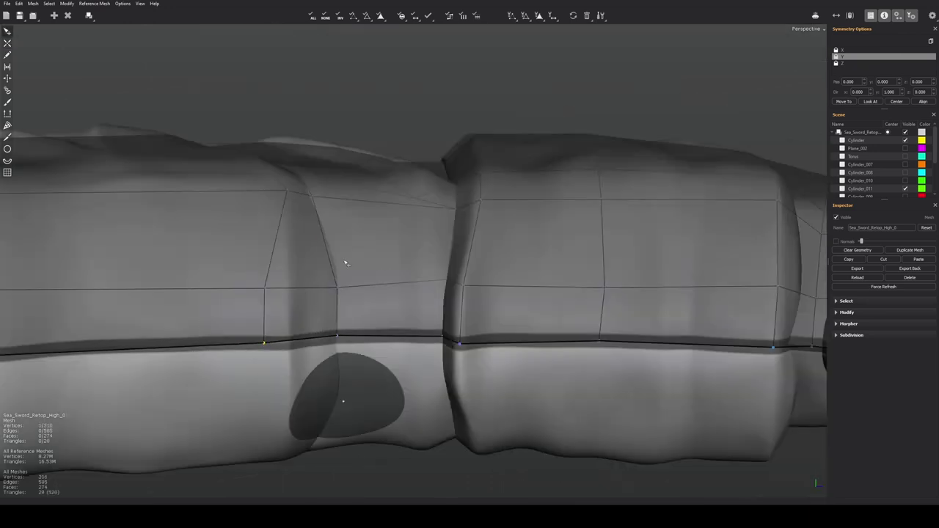
pyautogui.moveTo(346, 262); pyautogui.dragTo(369, 248, button='middle')
pyautogui.rightClick(383, 189)
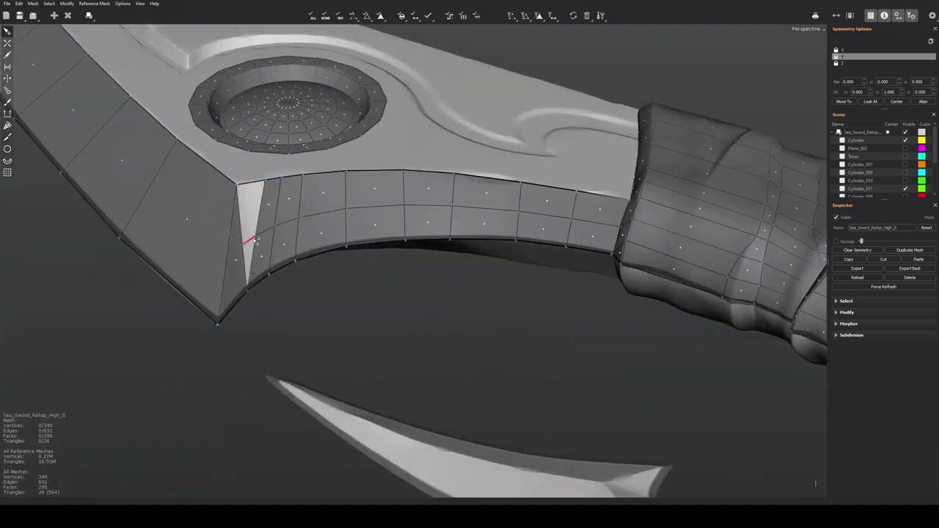
# Undo the last edit at the blade corner and fill the gaps in the quad row along the wrap's lower seam
pyautogui.hotkey('ctrl', 'z')
pyautogui.scroll(-2, 215, 210)
pyautogui.moveTo(294, 313); pyautogui.dragTo(332, 389, button='right')
pyautogui.scroll(3, 281, 229)
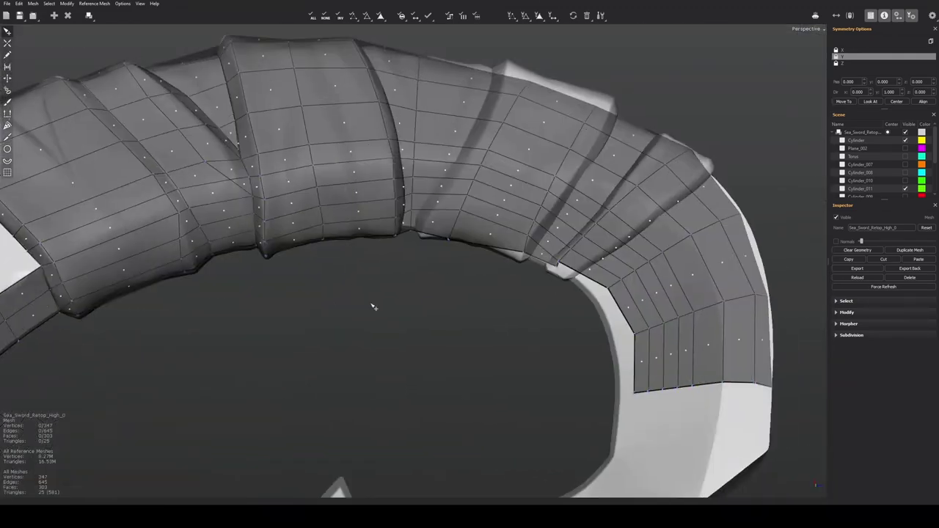
pyautogui.keyDown('alt'); pyautogui.moveTo(374, 308); pyautogui.dragTo(411, 192); pyautogui.keyUp('alt')
pyautogui.scroll(3, 364, 238)
pyautogui.press('w')
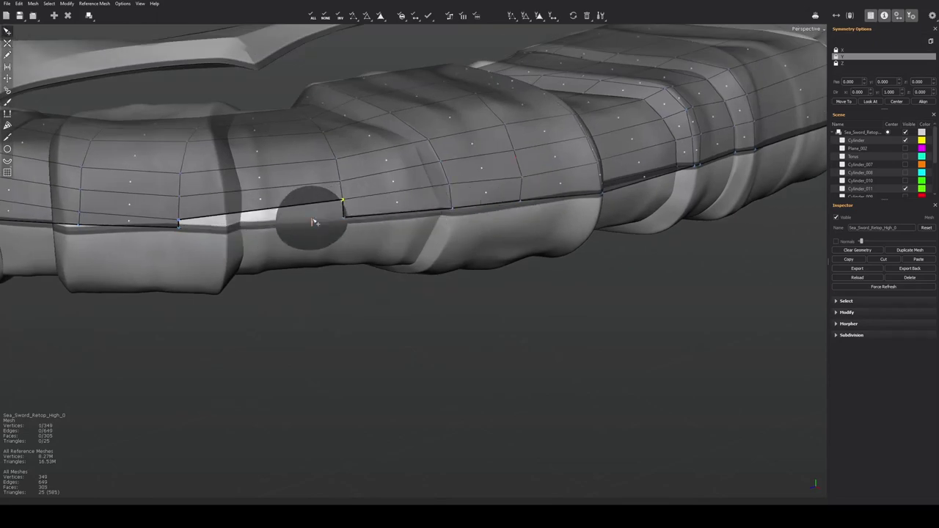
pyautogui.keyDown('alt'); pyautogui.moveTo(294, 178); pyautogui.dragTo(434, 267); pyautogui.keyUp('alt')
pyautogui.scroll(3, 403, 259)
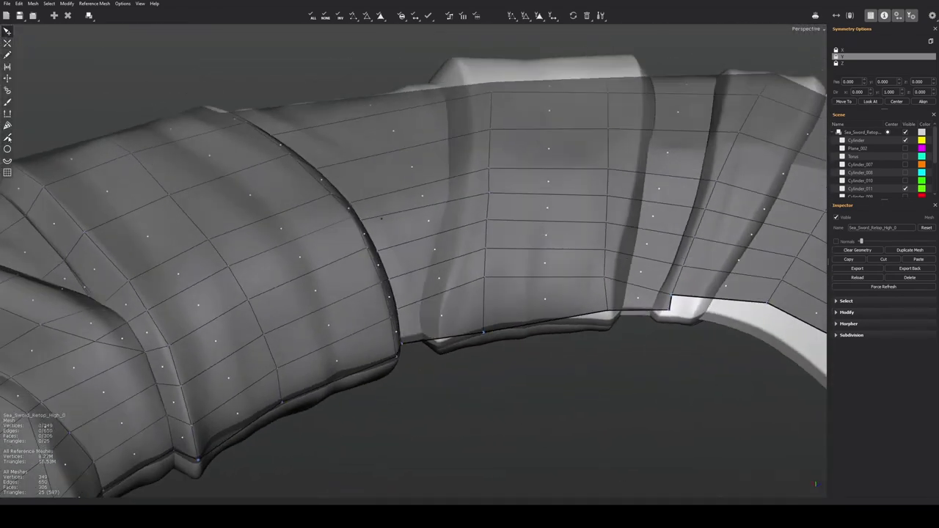
# Insert an edge loop across the wrap section beside a raised fold, following the fold's crease, and adjust its vertices
pyautogui.click(474, 135)
pyautogui.keyDown('alt'); pyautogui.moveTo(474, 134); pyautogui.dragTo(431, 296); pyautogui.keyUp('alt')
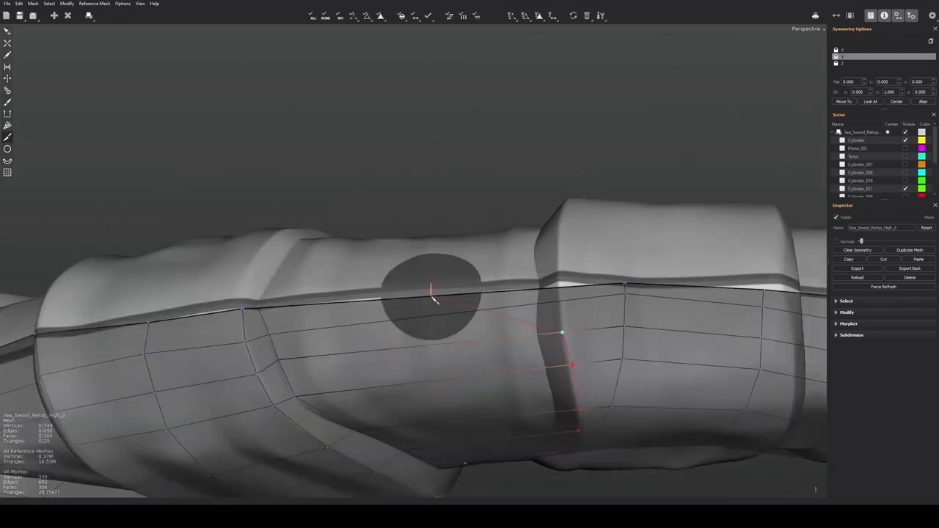
pyautogui.click(558, 287)
pyautogui.keyDown('alt'); pyautogui.moveTo(557, 286); pyautogui.dragTo(383, 180); pyautogui.keyUp('alt')
pyautogui.press('q')
pyautogui.moveTo(386, 178); pyautogui.dragTo(442, 277)
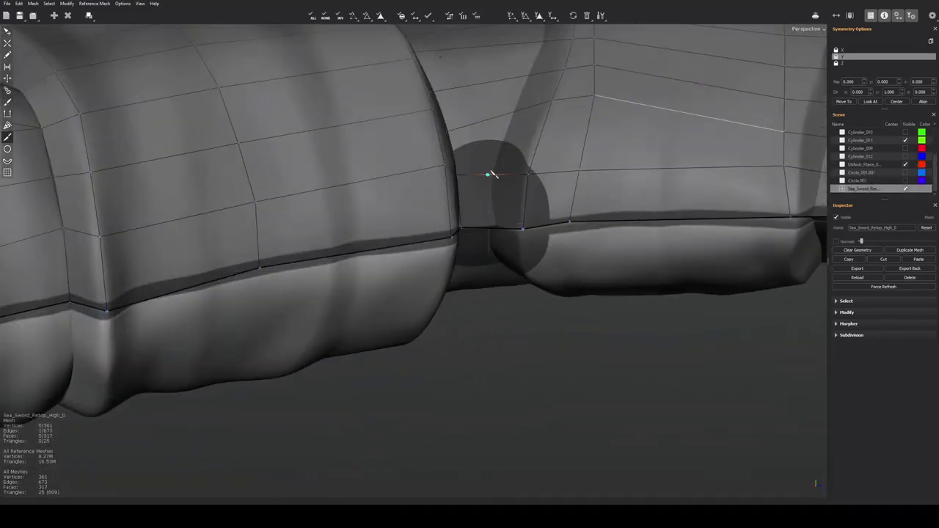
# Cut a line of edges down through the quads in the narrow recess between two neighbouring wrap folds
pyautogui.click(490, 173)
pyautogui.keyDown('alt'); pyautogui.moveTo(491, 173); pyautogui.dragTo(513, 147); pyautogui.keyUp('alt')
pyautogui.click(519, 133)
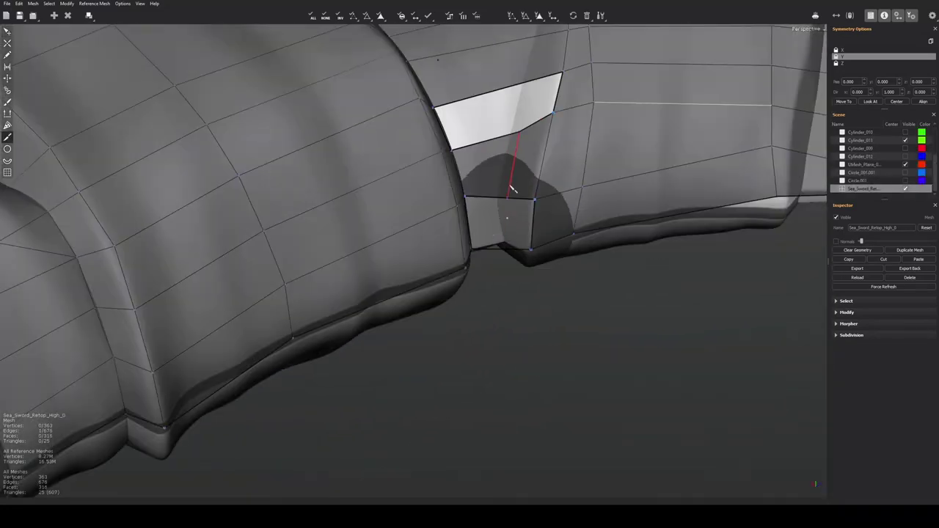
pyautogui.moveTo(561, 302); pyautogui.dragTo(573, 268, button='middle')
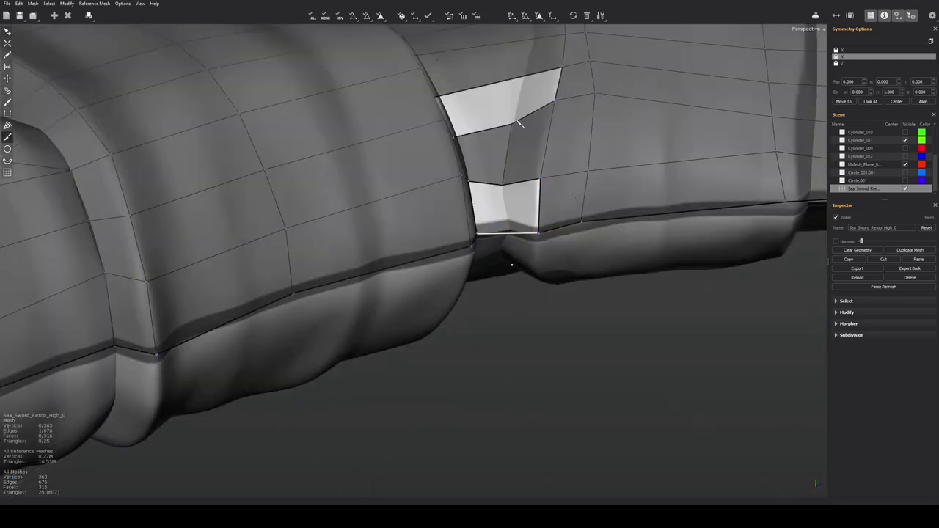
pyautogui.moveTo(519, 123); pyautogui.dragTo(444, 279, button='middle')
# Insert an edge loop beside the crease of the adjoining wrap fold and adjust the vertices at its lower end
pyautogui.click(413, 78)
pyautogui.moveTo(412, 78); pyautogui.dragTo(381, 271, button='middle')
pyautogui.click(316, 319)
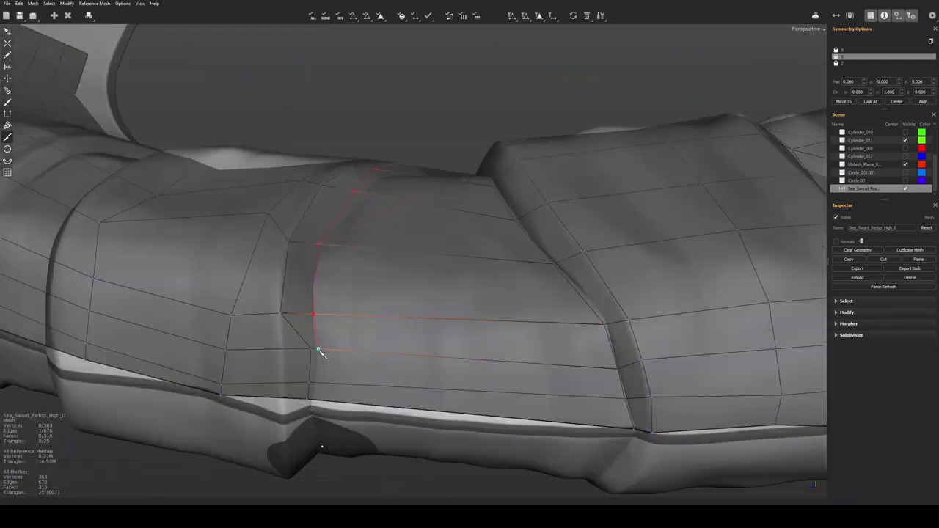
pyautogui.press('Return')
pyautogui.moveTo(319, 350); pyautogui.dragTo(393, 352, button='middle')
pyautogui.press('q')
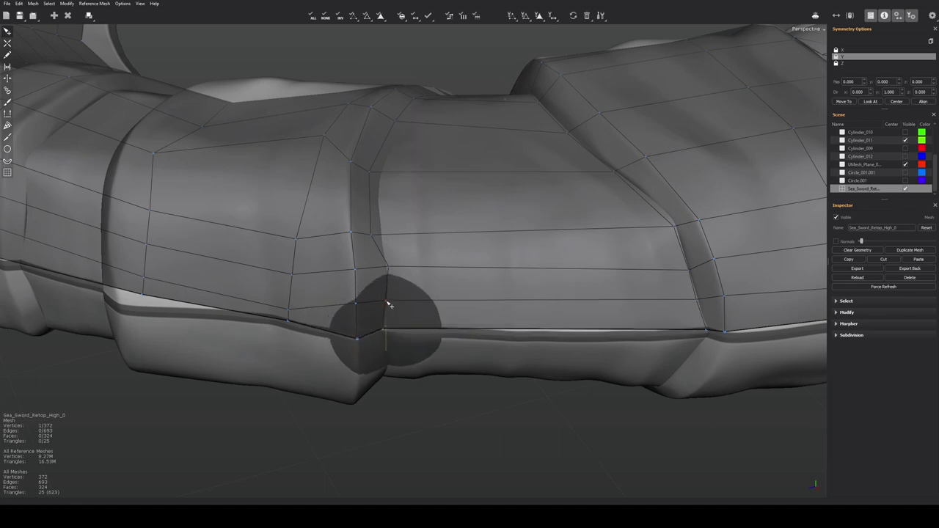
pyautogui.moveTo(390, 304); pyautogui.dragTo(381, 244, button='middle')
# Fill the small opening left at the lower rim between the two middle wrap folds
pyautogui.moveTo(351, 295); pyautogui.dragTo(444, 168, button='middle')
pyautogui.press('w')
pyautogui.press('s')
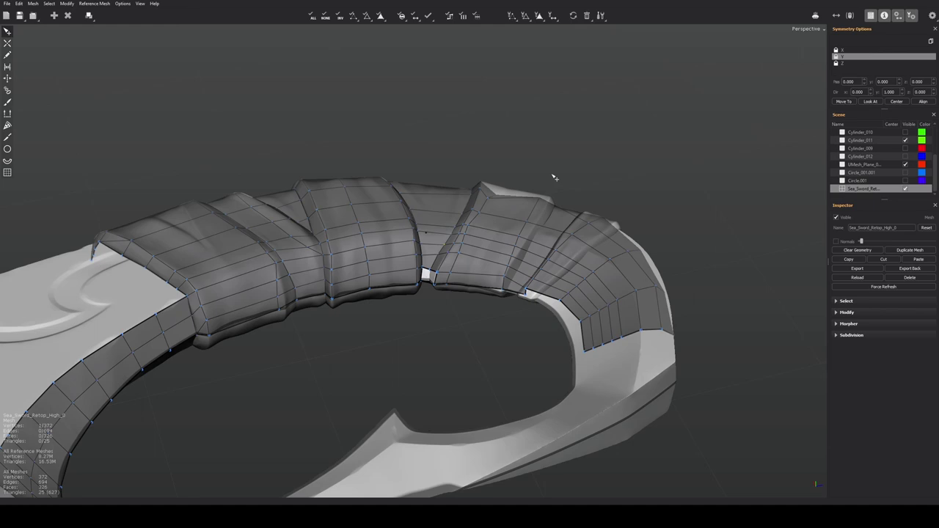
pyautogui.scroll(-4, 555, 178)
pyautogui.moveTo(554, 177); pyautogui.dragTo(491, 297, button='middle')
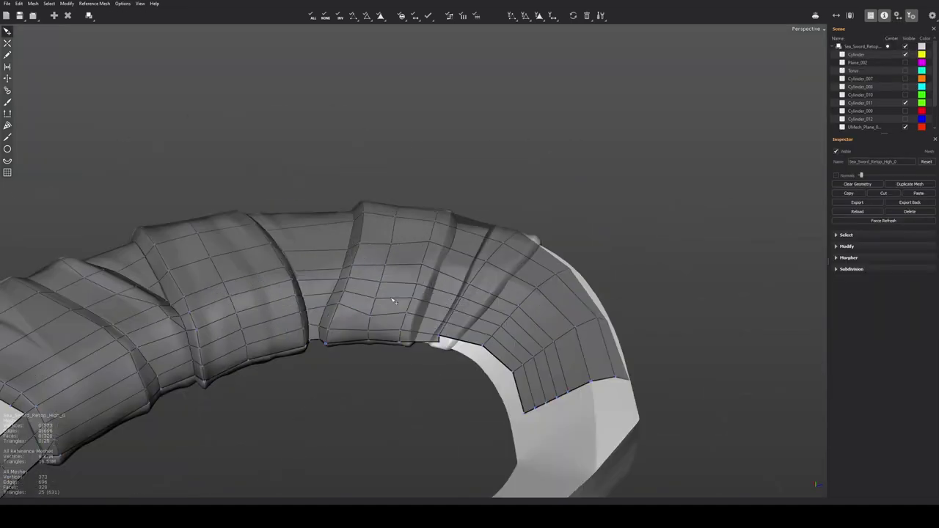
pyautogui.moveTo(392, 293); pyautogui.dragTo(390, 196, button='middle')
# Turn symmetry back on and insert an edge loop along the near side of the recess between the last wrap folds
pyautogui.click(898, 15)
pyautogui.moveTo(388, 289); pyautogui.dragTo(441, 236, button='middle')
pyautogui.click(436, 253)
pyautogui.click(482, 152)
pyautogui.scroll(5, 471, 212)
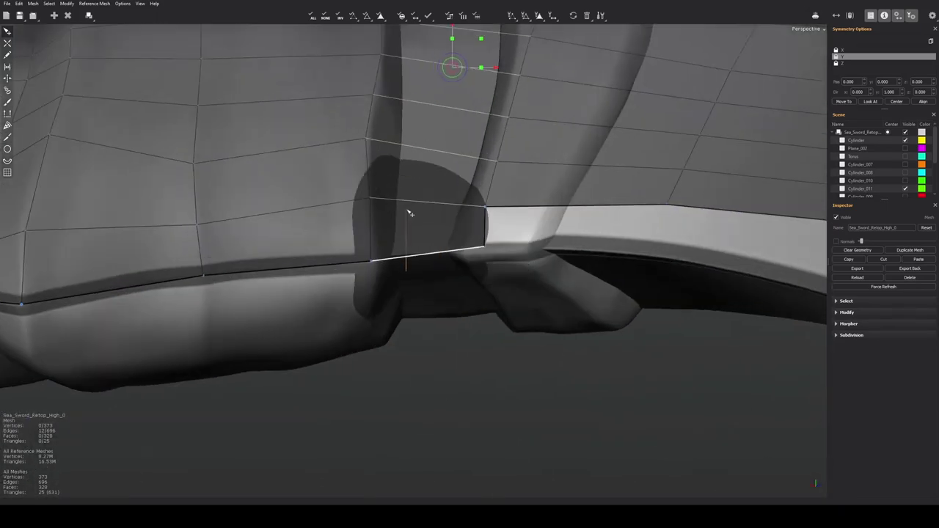
pyautogui.moveTo(391, 204); pyautogui.dragTo(425, 199, button='middle')
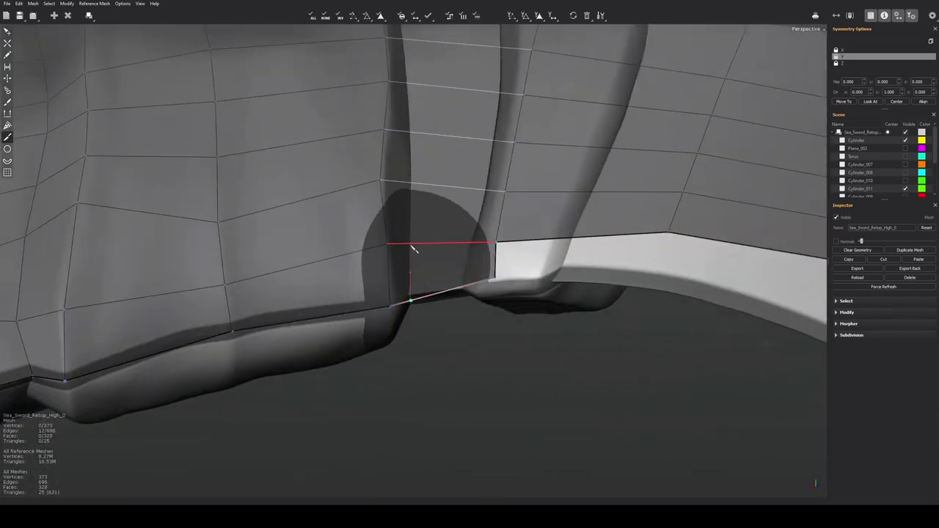
pyautogui.click(403, 246)
pyautogui.moveTo(413, 247); pyautogui.dragTo(434, 440, button='middle')
pyautogui.click(404, 177)
pyautogui.click(457, 120)
pyautogui.rightClick(457, 121)
pyautogui.press('q')
# Insert a second edge loop along the far side of the same recess
pyautogui.moveTo(408, 304); pyautogui.dragTo(423, 247, button='middle')
pyautogui.scroll(3, 432, 308)
pyautogui.click(450, 362)
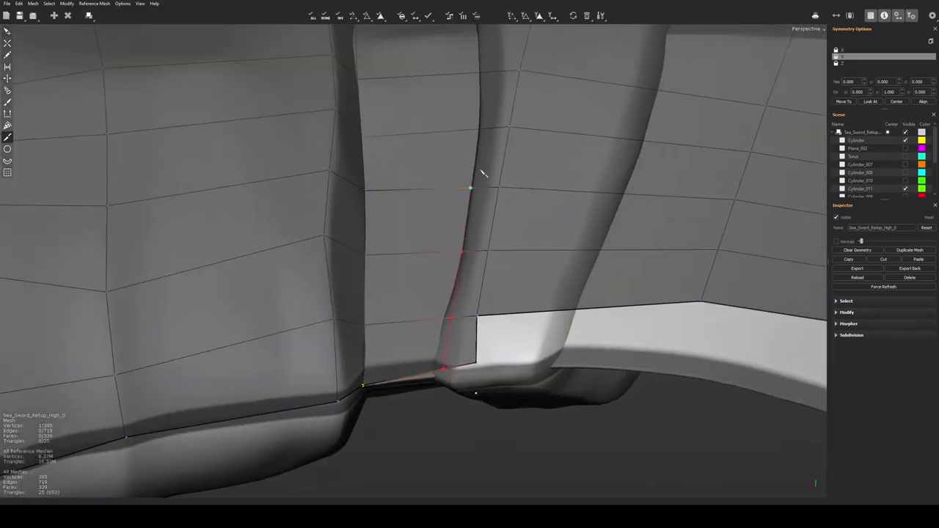
pyautogui.click(472, 185)
pyautogui.moveTo(472, 185); pyautogui.dragTo(487, 287, button='middle')
pyautogui.click(427, 121)
pyautogui.rightClick(429, 117)
pyautogui.rightClick(487, 287)
# Even out the vertices around the new edge loops in the recess with the Brush tool
pyautogui.moveTo(455, 323); pyautogui.dragTo(496, 333, button='middle')
pyautogui.moveTo(530, 230); pyautogui.dragTo(505, 352, button='middle')
pyautogui.press('b')
pyautogui.moveTo(503, 303); pyautogui.dragTo(469, 308, button='middle')
pyautogui.moveTo(494, 257); pyautogui.dragTo(470, 241)
pyautogui.moveTo(470, 241)
pyautogui.mouseDown(button='middle')
pyautogui.moveTo(503, 95)
pyautogui.moveTo(438, 76)
pyautogui.moveTo(529, 300)
pyautogui.moveTo(490, 227)
pyautogui.moveTo(433, 192)
pyautogui.mouseUp(button='middle')
pyautogui.press('q')
# Split the quads across the wrap's last fold with a line of edges just inside its outer crease
pyautogui.scroll(3, 469, 212)
pyautogui.click(340, 208)
pyautogui.click(347, 165)
pyautogui.moveTo(347, 154); pyautogui.dragTo(344, 220, button='middle')
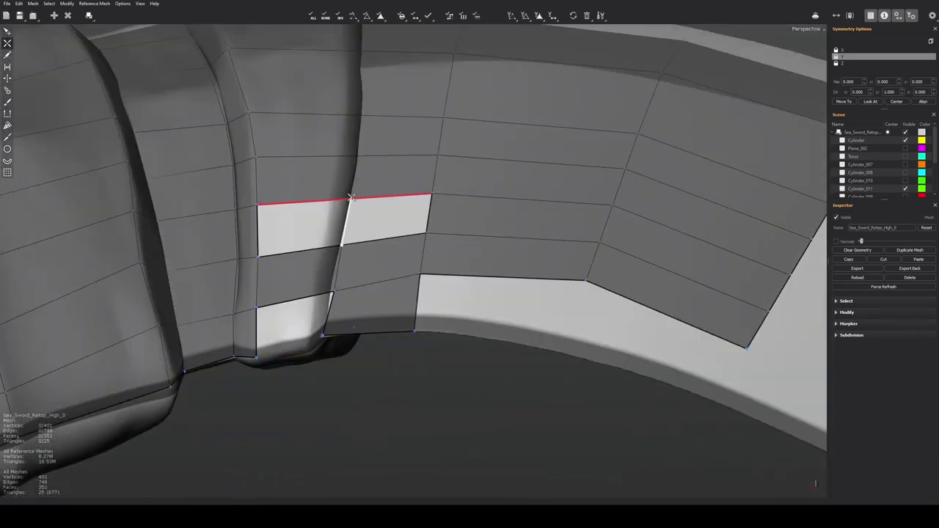
pyautogui.click(345, 199)
pyautogui.moveTo(346, 176); pyautogui.dragTo(344, 242, button='middle')
pyautogui.click(344, 208)
pyautogui.moveTo(344, 208)
pyautogui.mouseDown(button='middle')
pyautogui.moveTo(367, 157)
pyautogui.moveTo(359, 198)
pyautogui.mouseUp(button='middle')
pyautogui.click(328, 158)
pyautogui.moveTo(328, 158); pyautogui.dragTo(344, 176, button='middle')
pyautogui.scroll(1, 306, 319)
pyautogui.click(265, 301)
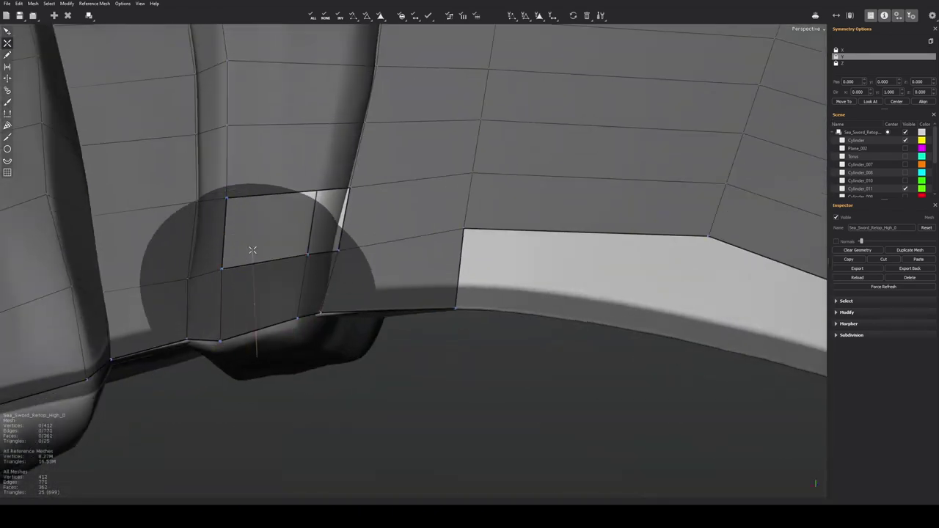
# Undo the last quads built near the lower rim of the wrap's last fold
pyautogui.hotkey('ctrl', 'z')
pyautogui.scroll(1, 312, 212)
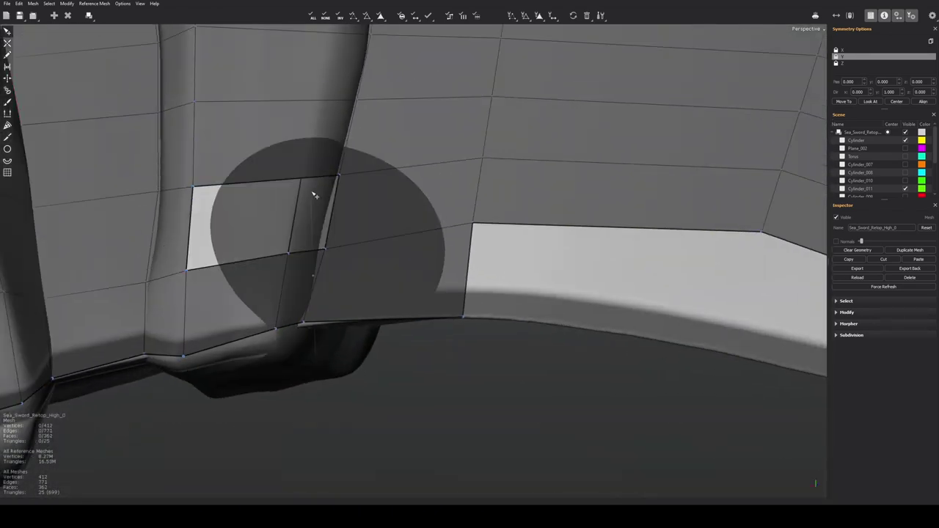
pyautogui.scroll(-3, 263, 318)
pyautogui.keyDown('alt'); pyautogui.moveTo(4, 376); pyautogui.dragTo(335, 289, button='right'); pyautogui.keyUp('alt')
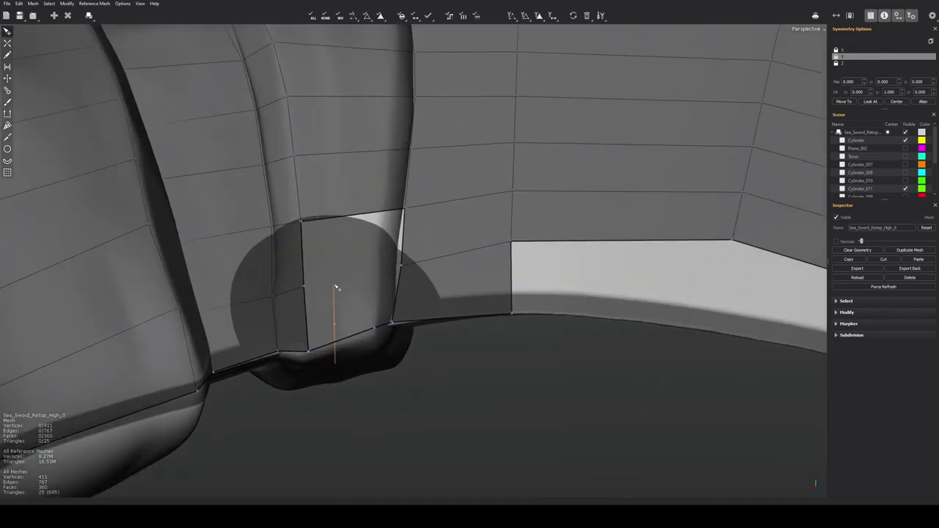
pyautogui.keyDown('alt'); pyautogui.moveTo(336, 289); pyautogui.dragTo(321, 403, button='middle'); pyautogui.keyUp('alt')
# Continue the edge line over the top of the last fold and down its other side to the seam
pyautogui.press('w')
pyautogui.click(379, 205)
pyautogui.keyDown('alt'); pyautogui.moveTo(379, 157); pyautogui.dragTo(381, 256, button='middle'); pyautogui.keyUp('alt')
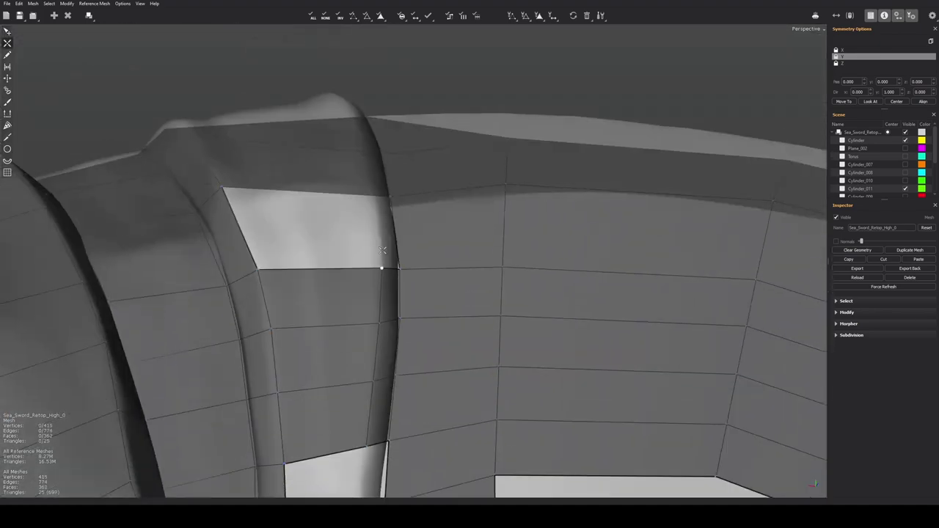
pyautogui.click(381, 256)
pyautogui.keyDown('alt'); pyautogui.moveTo(381, 256); pyautogui.dragTo(274, 195); pyautogui.keyUp('alt')
pyautogui.click(360, 205)
pyautogui.keyDown('alt'); pyautogui.moveTo(275, 195); pyautogui.dragTo(478, 239, button='middle'); pyautogui.keyUp('alt')
pyautogui.scroll(5, 477, 239)
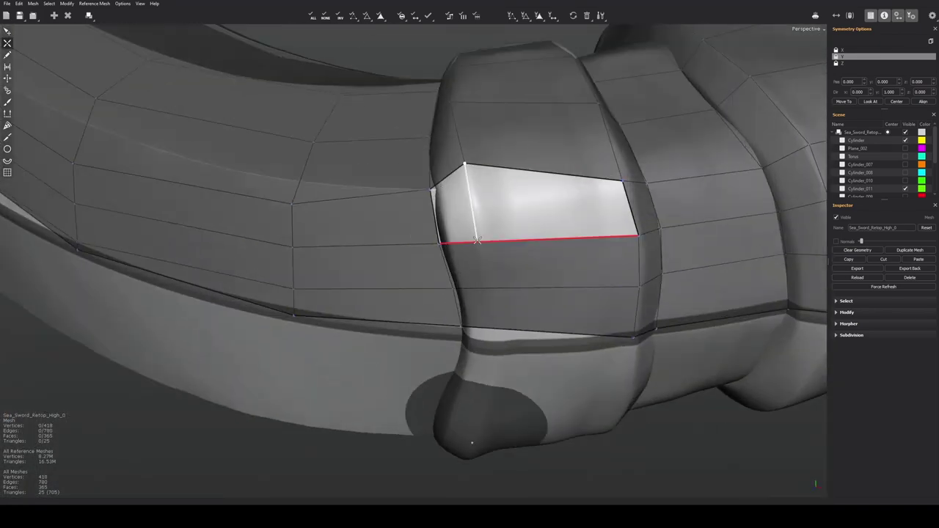
pyautogui.click(478, 240)
pyautogui.click(482, 286)
pyautogui.moveTo(484, 324)
pyautogui.keyDown('alt'); pyautogui.mouseDown(button='middle')
pyautogui.moveTo(457, 195)
pyautogui.moveTo(482, 323)
pyautogui.mouseUp(button='middle'); pyautogui.keyUp('alt')
# Add another line of edges along the outer edge of the last fold, ending at its lower rim
pyautogui.press('q')
pyautogui.click(426, 187)
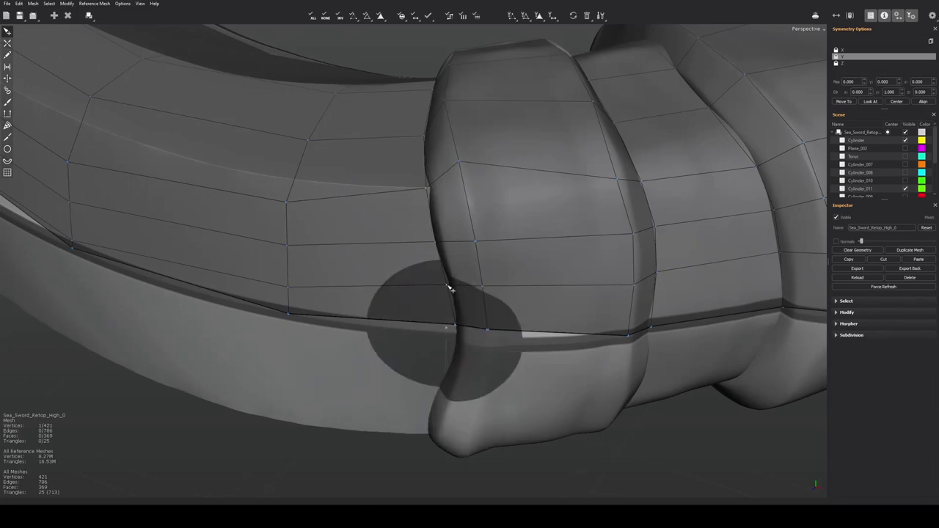
pyautogui.keyDown('alt'); pyautogui.moveTo(448, 286); pyautogui.dragTo(276, 171); pyautogui.keyUp('alt')
pyautogui.press('w')
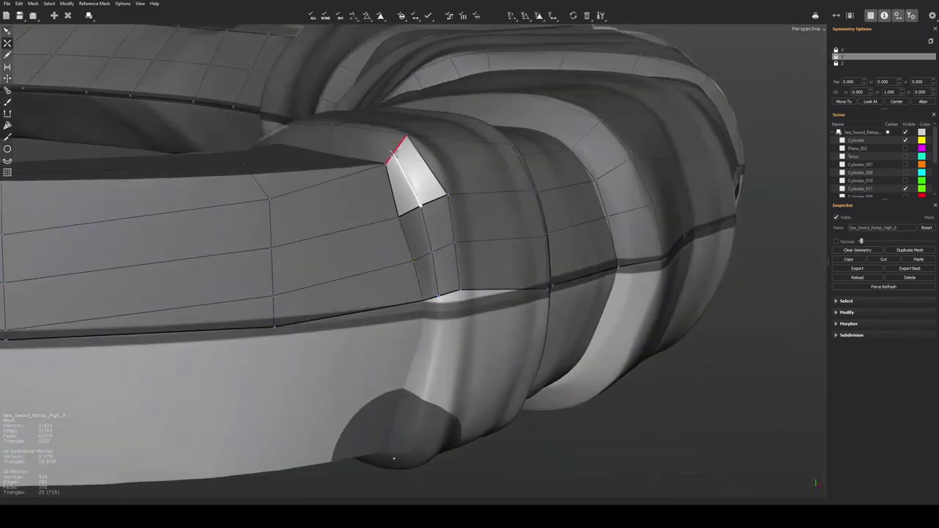
pyautogui.click(393, 154)
pyautogui.keyDown('alt'); pyautogui.moveTo(393, 154); pyautogui.dragTo(520, 257); pyautogui.keyUp('alt')
pyautogui.click(520, 257)
pyautogui.keyDown('alt'); pyautogui.moveTo(520, 257); pyautogui.dragTo(512, 201, button='middle'); pyautogui.keyUp('alt')
pyautogui.keyDown('alt'); pyautogui.moveTo(424, 418); pyautogui.dragTo(406, 267, button='middle'); pyautogui.keyUp('alt')
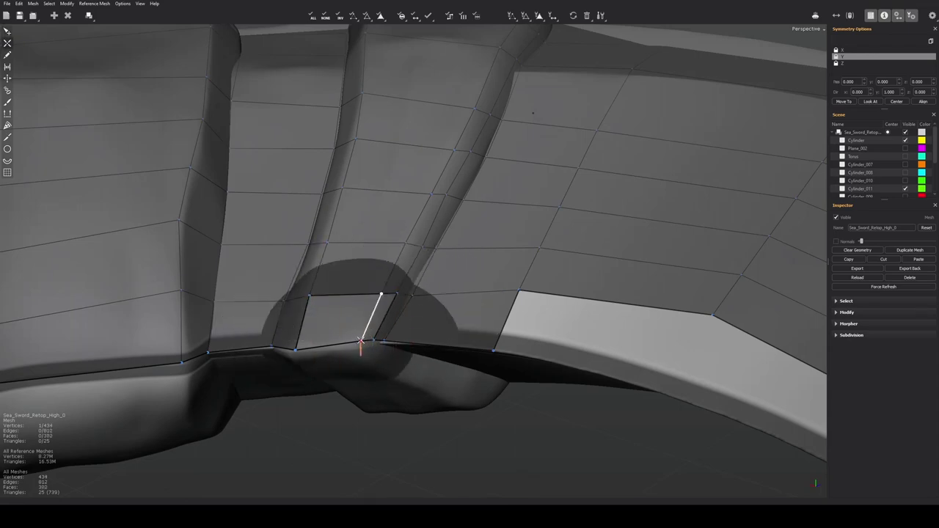
pyautogui.click(361, 340)
# Reposition the vertices along the last fold's creases so the mesh follows the sculpted shape
pyautogui.press('q')
pyautogui.keyDown('alt'); pyautogui.moveTo(360, 340); pyautogui.dragTo(469, 210); pyautogui.keyUp('alt')
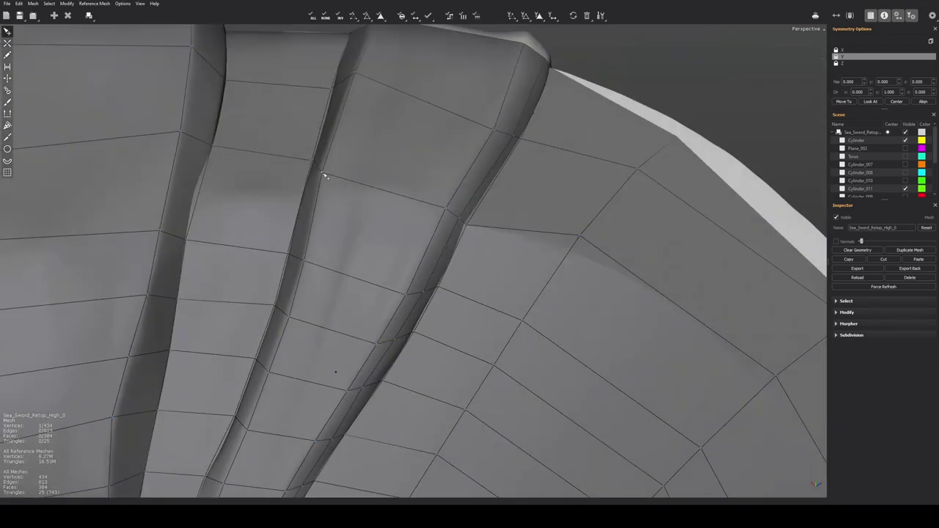
pyautogui.click(440, 198)
pyautogui.keyDown('alt'); pyautogui.moveTo(323, 174); pyautogui.dragTo(535, 211); pyautogui.keyUp('alt')
pyautogui.keyDown('alt'); pyautogui.moveTo(534, 211); pyautogui.dragTo(636, 211); pyautogui.keyUp('alt')
pyautogui.click(526, 157)
pyautogui.click(600, 218)
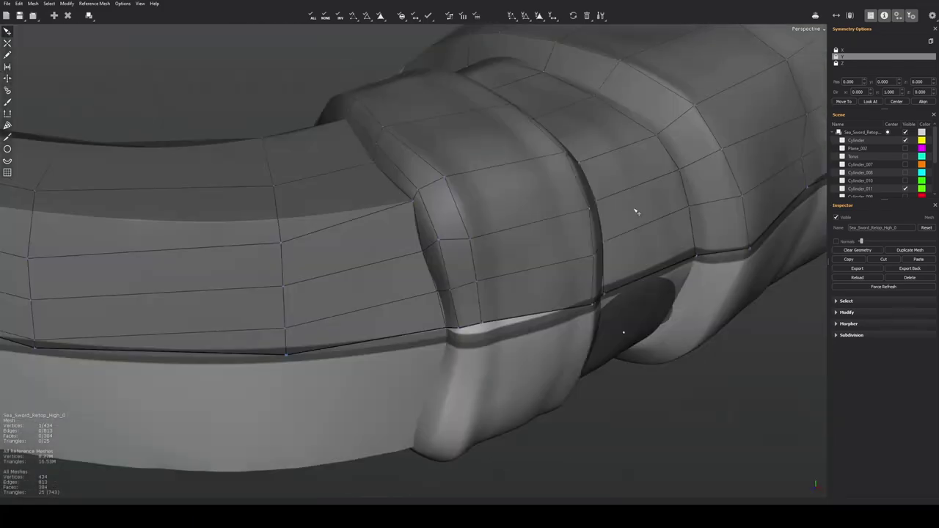
pyautogui.moveTo(636, 212); pyautogui.dragTo(419, 272, button='middle')
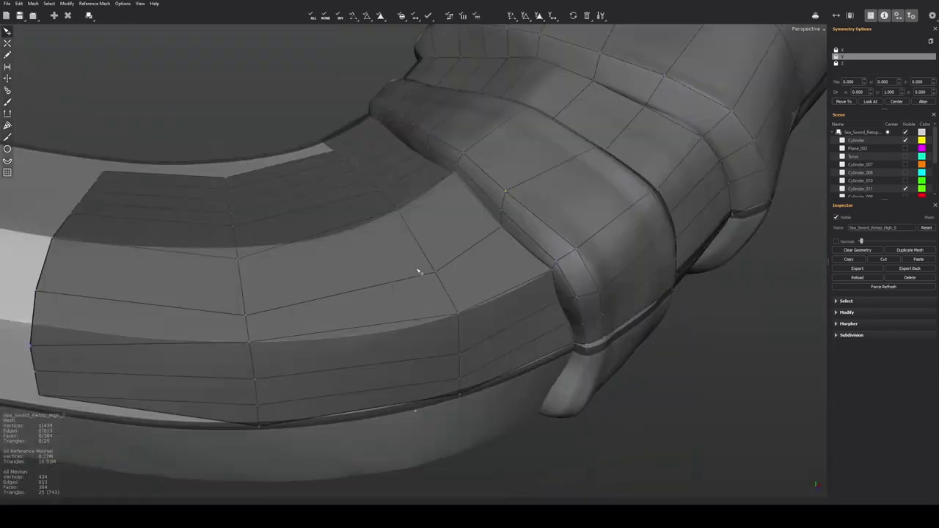
# Insert further edge loops around the handle wrap and even out their vertices with the Brush tool
pyautogui.keyDown('alt'); pyautogui.moveTo(419, 272); pyautogui.dragTo(323, 253); pyautogui.keyUp('alt')
pyautogui.press('c')
pyautogui.keyDown('alt'); pyautogui.moveTo(545, 242); pyautogui.dragTo(528, 228); pyautogui.keyUp('alt')
pyautogui.click(8, 33)
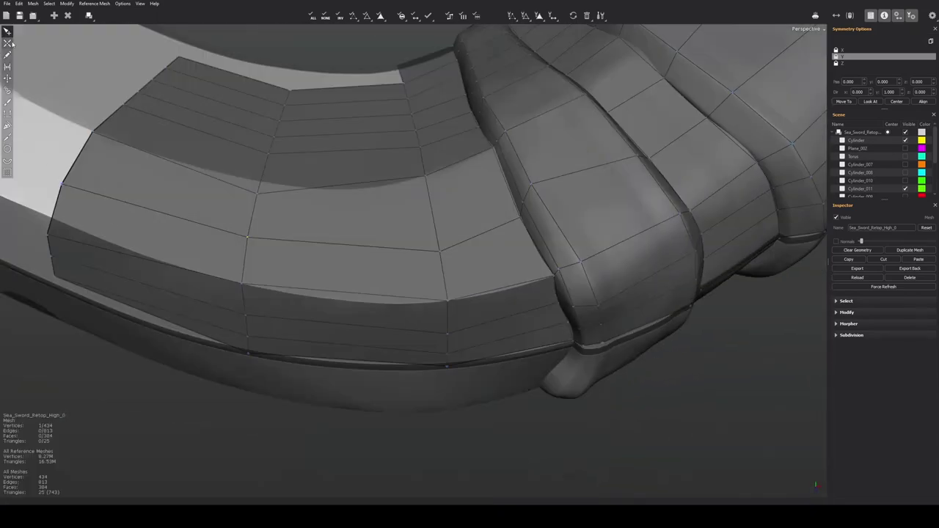
pyautogui.moveTo(600, 202)
pyautogui.keyDown('alt'); pyautogui.mouseDown()
pyautogui.moveTo(444, 237)
pyautogui.moveTo(604, 199)
pyautogui.moveTo(528, 242)
pyautogui.moveTo(484, 249)
pyautogui.moveTo(505, 253)
pyautogui.moveTo(486, 171)
pyautogui.moveTo(474, 290)
pyautogui.mouseUp(); pyautogui.keyUp('alt')
pyautogui.press('s')
pyautogui.click(511, 251)
pyautogui.press('b')
pyautogui.moveTo(513, 300); pyautogui.dragTo(531, 275, button='middle')
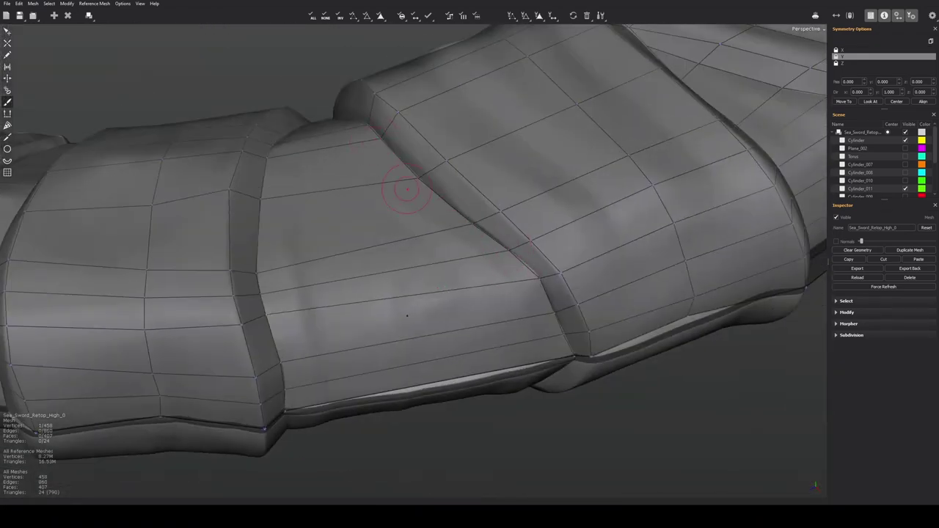
# Add an edge line along the wrap's front rim facing the blade and adjust its vertices
pyautogui.keyDown('alt'); pyautogui.moveTo(407, 190); pyautogui.dragTo(381, 234, button='right'); pyautogui.keyUp('alt')
pyautogui.moveTo(381, 234)
pyautogui.keyDown('alt'); pyautogui.mouseDown()
pyautogui.moveTo(478, 289)
pyautogui.moveTo(464, 186)
pyautogui.moveTo(436, 306)
pyautogui.moveTo(417, 308)
pyautogui.moveTo(429, 308)
pyautogui.moveTo(411, 293)
pyautogui.mouseUp(); pyautogui.keyUp('alt')
pyautogui.press('q')
pyautogui.press('w')
pyautogui.click(418, 305)
pyautogui.press('q')
pyautogui.moveTo(394, 319); pyautogui.dragTo(383, 386)
# Rework the triangles at the front rim corner where the wrap meets the blade's inner strip
pyautogui.moveTo(474, 262); pyautogui.dragTo(516, 263, button='right')
pyautogui.click(464, 178)
pyautogui.keyDown('alt'); pyautogui.moveTo(464, 177); pyautogui.dragTo(472, 306); pyautogui.keyUp('alt')
pyautogui.keyDown('alt'); pyautogui.moveTo(472, 306); pyautogui.dragTo(491, 315, button='right'); pyautogui.keyUp('alt')
pyautogui.keyDown('alt'); pyautogui.moveTo(491, 315); pyautogui.dragTo(461, 252, button='middle'); pyautogui.keyUp('alt')
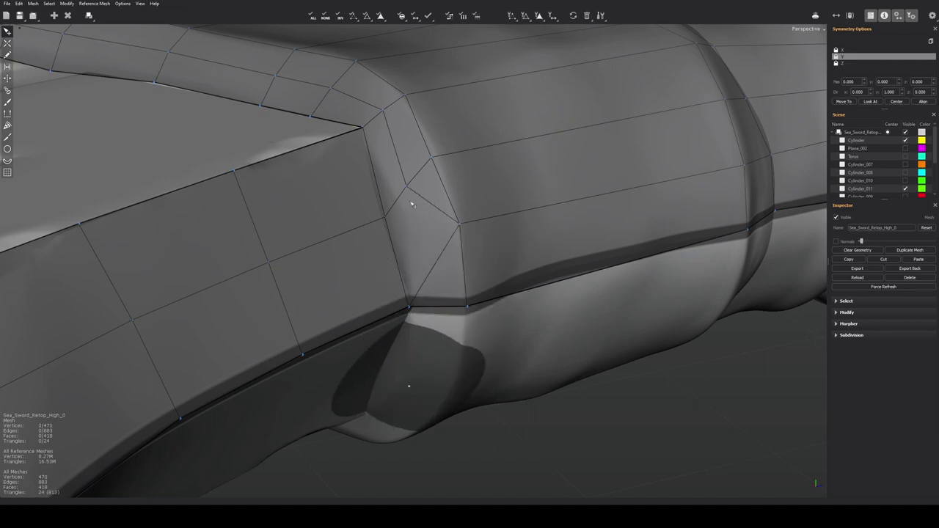
pyautogui.keyDown('alt'); pyautogui.moveTo(444, 254); pyautogui.dragTo(455, 193, button='right'); pyautogui.keyUp('alt')
pyautogui.keyDown('alt'); pyautogui.moveTo(455, 193); pyautogui.dragTo(426, 191); pyautogui.keyUp('alt')
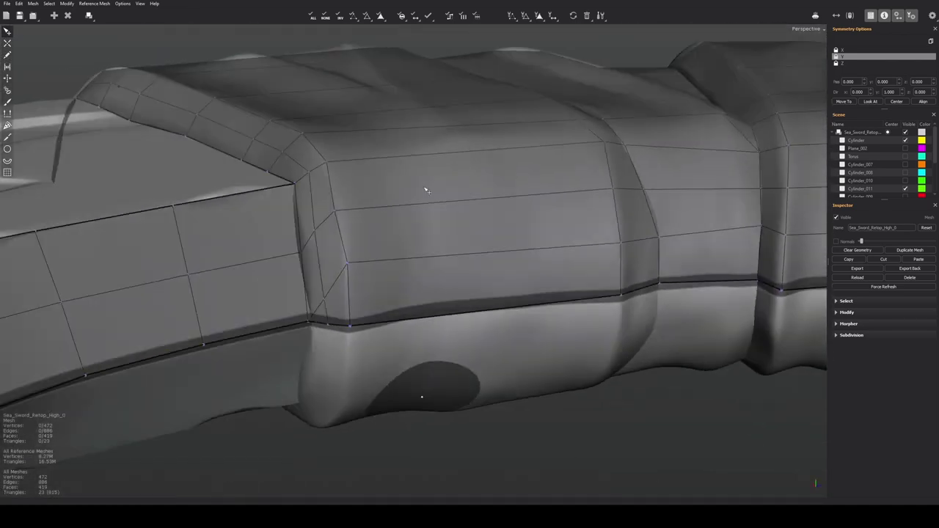
# Undo the last change and close the gap under the handle's bare end with a quad reaching the middle seam
pyautogui.keyDown('alt'); pyautogui.moveTo(426, 191); pyautogui.dragTo(389, 190, button='right'); pyautogui.keyUp('alt')
pyautogui.keyDown('alt'); pyautogui.moveTo(389, 191); pyautogui.dragTo(347, 223); pyautogui.keyUp('alt')
pyautogui.keyDown('alt'); pyautogui.moveTo(346, 223); pyautogui.dragTo(424, 224, button='right'); pyautogui.keyUp('alt')
pyautogui.keyDown('alt'); pyautogui.moveTo(423, 224); pyautogui.dragTo(371, 241); pyautogui.keyUp('alt')
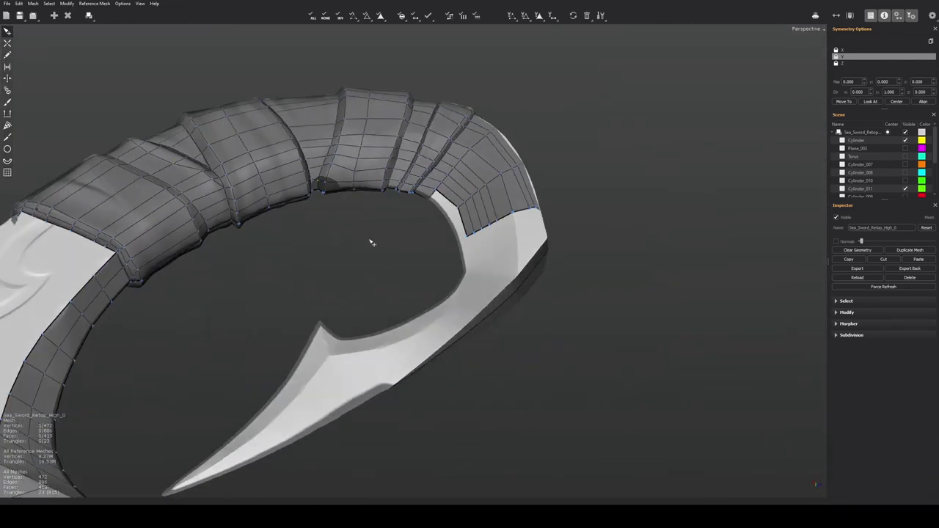
pyautogui.keyDown('alt'); pyautogui.moveTo(371, 241); pyautogui.dragTo(388, 251, button='right'); pyautogui.keyUp('alt')
pyautogui.keyDown('alt'); pyautogui.moveTo(388, 252); pyautogui.dragTo(371, 192); pyautogui.keyUp('alt')
pyautogui.keyDown('alt'); pyautogui.moveTo(370, 192); pyautogui.dragTo(409, 245, button='right'); pyautogui.keyUp('alt')
pyautogui.click(411, 250)
pyautogui.keyDown('alt'); pyautogui.moveTo(593, 250); pyautogui.dragTo(569, 233); pyautogui.keyUp('alt')
pyautogui.keyDown('alt'); pyautogui.moveTo(573, 173); pyautogui.dragTo(319, 231); pyautogui.keyUp('alt')
pyautogui.hotkey('ctrl', 'z')
pyautogui.keyDown('alt'); pyautogui.moveTo(322, 282); pyautogui.dragTo(354, 232); pyautogui.keyUp('alt')
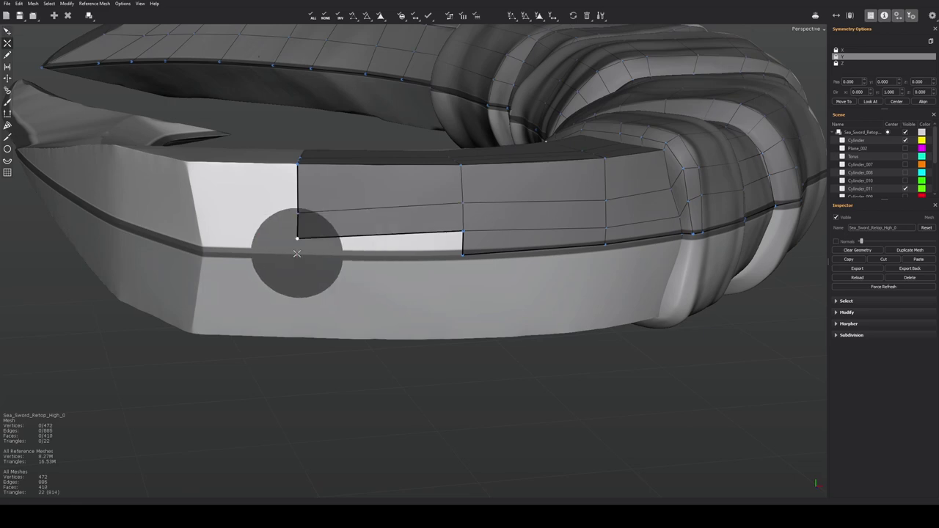
pyautogui.click(297, 253)
pyautogui.moveTo(296, 253); pyautogui.dragTo(346, 215, button='middle')
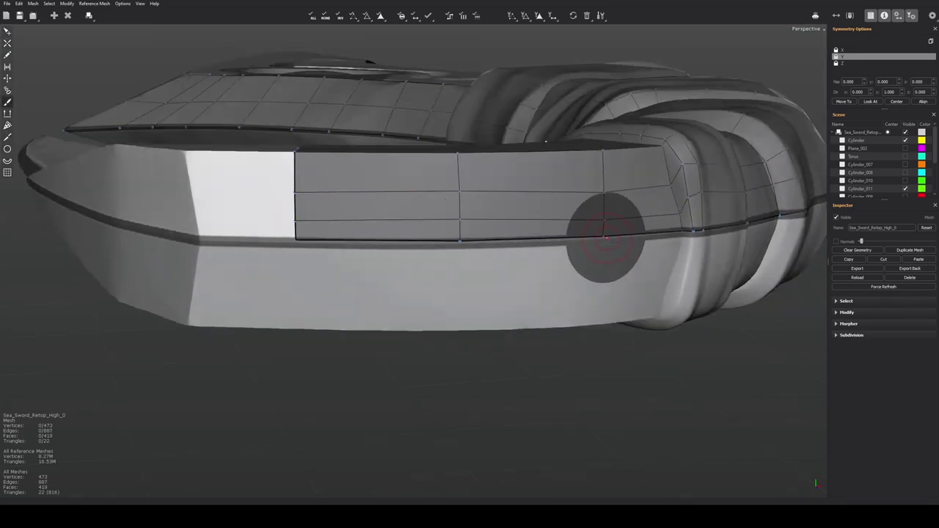
# Insert an edge loop through the column of quads on the bare handle end next to the wrap
pyautogui.scroll(-2, 604, 237)
pyautogui.moveTo(450, 216)
pyautogui.keyDown('alt'); pyautogui.mouseDown()
pyautogui.moveTo(411, 242)
pyautogui.moveTo(438, 210)
pyautogui.mouseUp(); pyautogui.keyUp('alt')
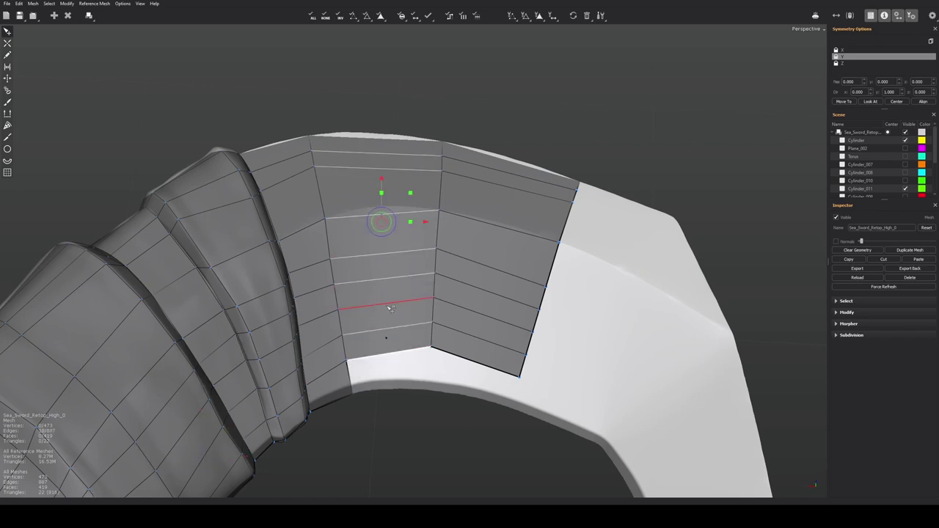
pyautogui.click(95, 61)
pyautogui.keyDown('alt'); pyautogui.moveTo(366, 249); pyautogui.dragTo(386, 265); pyautogui.keyUp('alt')
pyautogui.moveTo(390, 306)
pyautogui.keyDown('alt'); pyautogui.mouseDown()
pyautogui.moveTo(403, 279)
pyautogui.moveTo(400, 233)
pyautogui.moveTo(362, 219)
pyautogui.moveTo(415, 252)
pyautogui.moveTo(477, 152)
pyautogui.mouseUp(); pyautogui.keyUp('alt')
pyautogui.scroll(2, 358, 206)
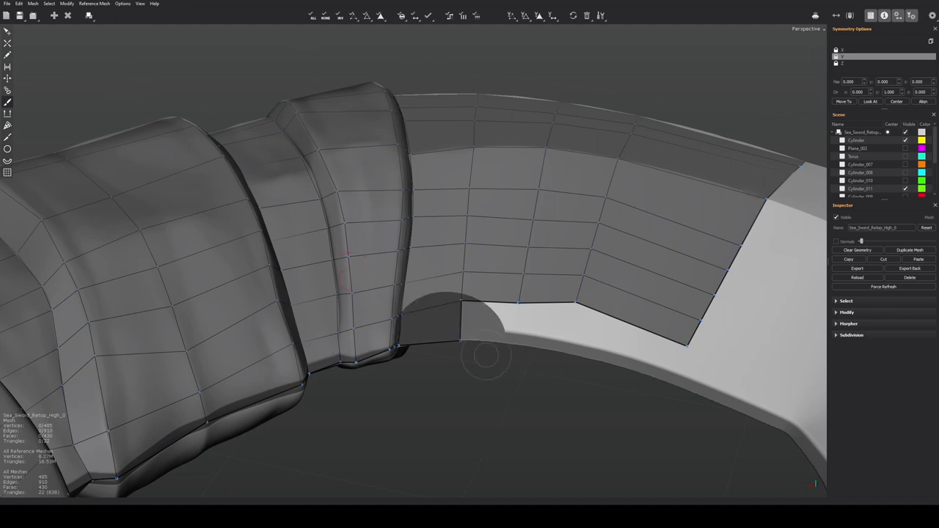
# Undo the last brush stroke and fill the open lower edge of the bare handle with quads down to the inner rim
pyautogui.keyDown('alt'); pyautogui.moveTo(486, 355); pyautogui.dragTo(323, 213); pyautogui.keyUp('alt')
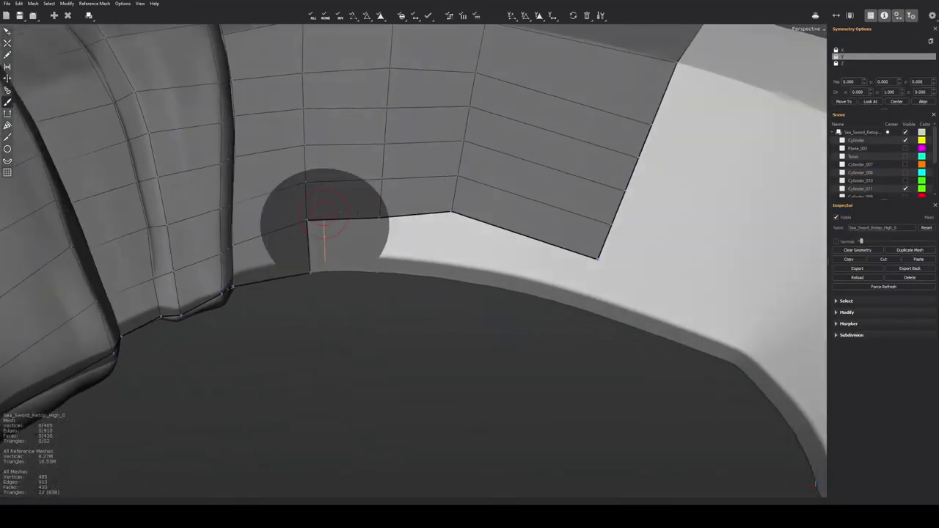
pyautogui.hotkey('ctrl', 'z')
pyautogui.keyDown('alt'); pyautogui.moveTo(351, 337); pyautogui.dragTo(354, 293); pyautogui.keyUp('alt')
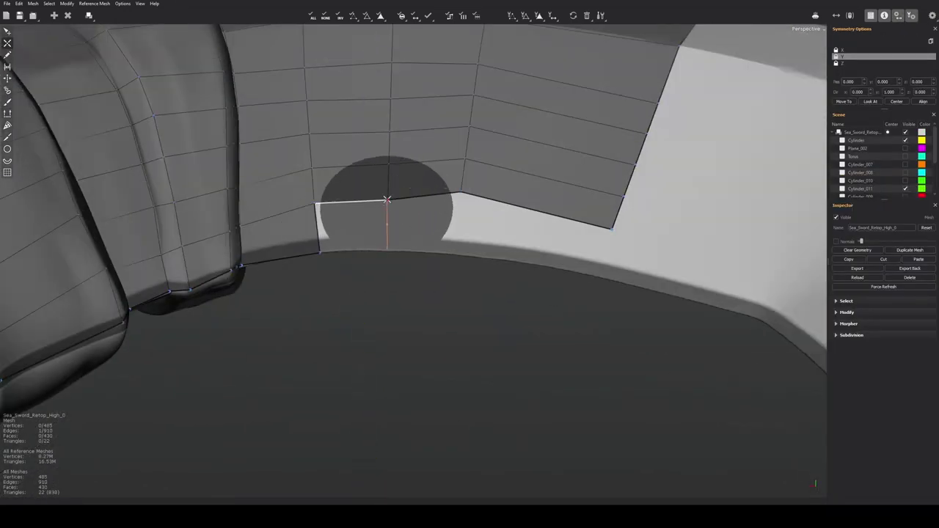
pyautogui.click(459, 254)
pyautogui.click(608, 274)
pyautogui.press('q')
# Select the lengthwise edges of the columns near the bare handle's open border and smooth their spacing with the brush
pyautogui.keyDown('alt'); pyautogui.moveTo(473, 268); pyautogui.dragTo(432, 294); pyautogui.keyUp('alt')
pyautogui.keyDown('shift'); pyautogui.click(454, 225); pyautogui.keyUp('shift')
pyautogui.press('s')
pyautogui.moveTo(436, 231)
pyautogui.keyDown('alt'); pyautogui.mouseDown()
pyautogui.moveTo(467, 275)
pyautogui.moveTo(455, 293)
pyautogui.mouseUp(); pyautogui.keyUp('alt')
pyautogui.press('b')
pyautogui.moveTo(433, 284); pyautogui.dragTo(432, 272)
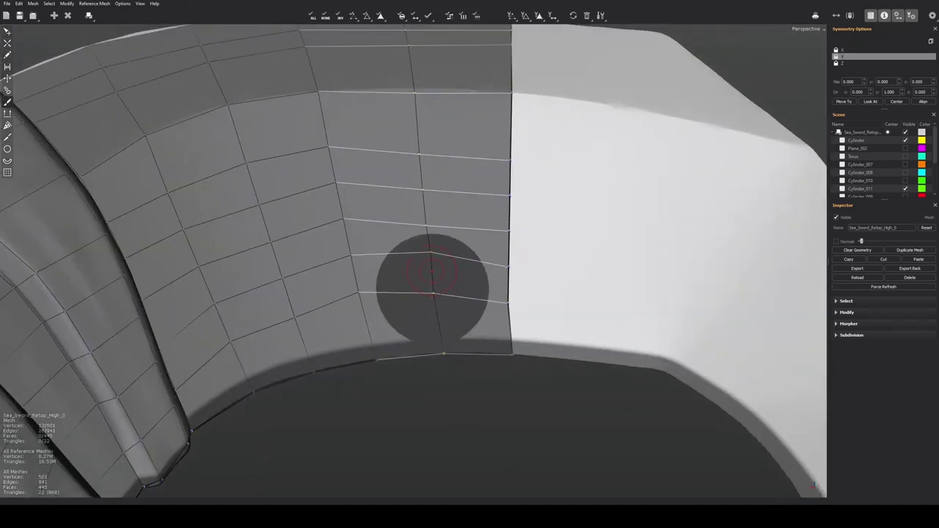
# Select the open border loop at the bare handle's end and extrude it toward the handle's bend
pyautogui.moveTo(417, 164)
pyautogui.keyDown('alt'); pyautogui.mouseDown()
pyautogui.moveTo(408, 142)
pyautogui.moveTo(417, 220)
pyautogui.moveTo(392, 304)
pyautogui.mouseUp(); pyautogui.keyUp('alt')
pyautogui.keyDown('alt'); pyautogui.moveTo(393, 304); pyautogui.dragTo(426, 236); pyautogui.keyUp('alt')
pyautogui.keyDown('alt'); pyautogui.moveTo(253, 257); pyautogui.dragTo(427, 238); pyautogui.keyUp('alt')
pyautogui.keyDown('alt'); pyautogui.moveTo(427, 238); pyautogui.dragTo(452, 266, button='right'); pyautogui.keyUp('alt')
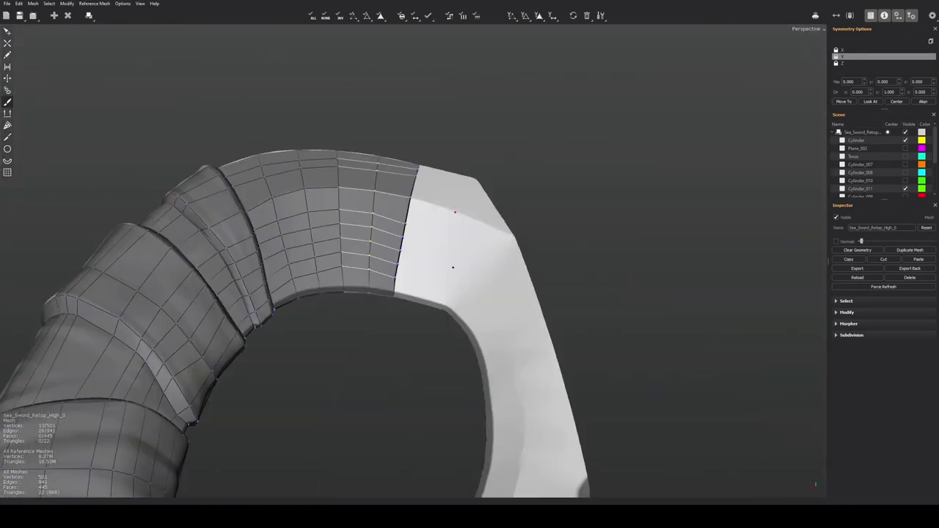
pyautogui.keyDown('alt'); pyautogui.moveTo(453, 266); pyautogui.dragTo(277, 186); pyautogui.keyUp('alt')
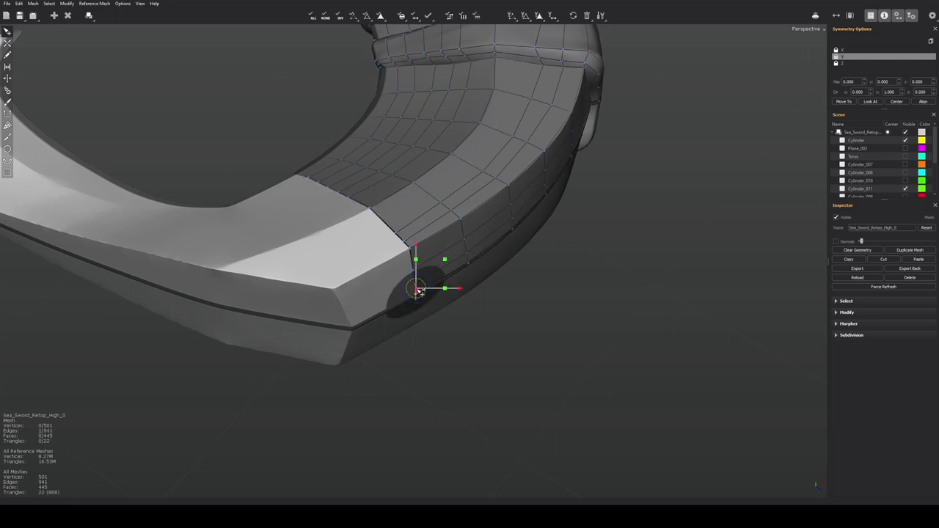
pyautogui.keyDown('ctrl'); pyautogui.keyDown('shift'); pyautogui.click(414, 265); pyautogui.keyUp('shift'); pyautogui.keyUp('ctrl')
pyautogui.keyDown('alt'); pyautogui.moveTo(414, 265); pyautogui.dragTo(403, 80); pyautogui.keyUp('alt')
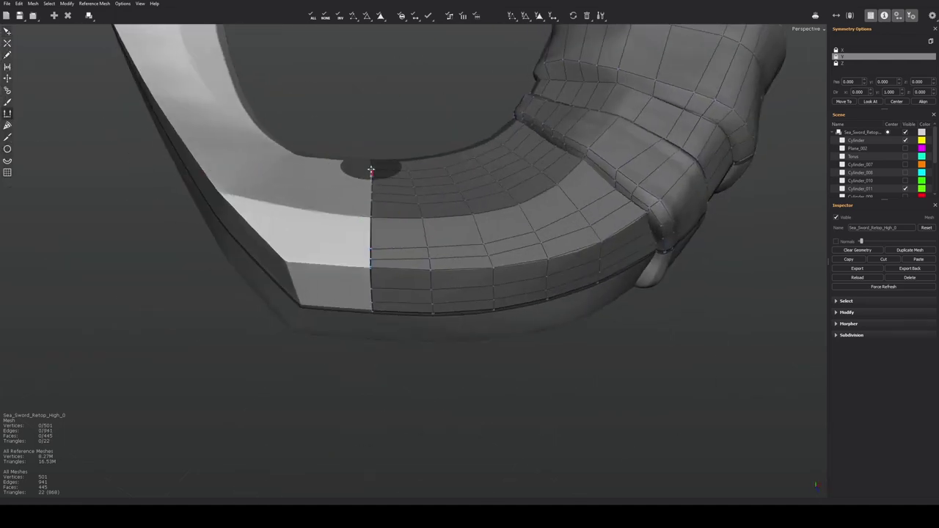
pyautogui.moveTo(292, 165); pyautogui.dragTo(259, 164)
# Fill the open area at the handle's bend with quads down to the inner rim and adjust the new border vertices
pyautogui.keyDown('alt'); pyautogui.moveTo(259, 164); pyautogui.dragTo(425, 323); pyautogui.keyUp('alt')
pyautogui.press('q')
pyautogui.moveTo(418, 334); pyautogui.dragTo(419, 348)
pyautogui.keyDown('alt'); pyautogui.moveTo(453, 203); pyautogui.dragTo(417, 181); pyautogui.keyUp('alt')
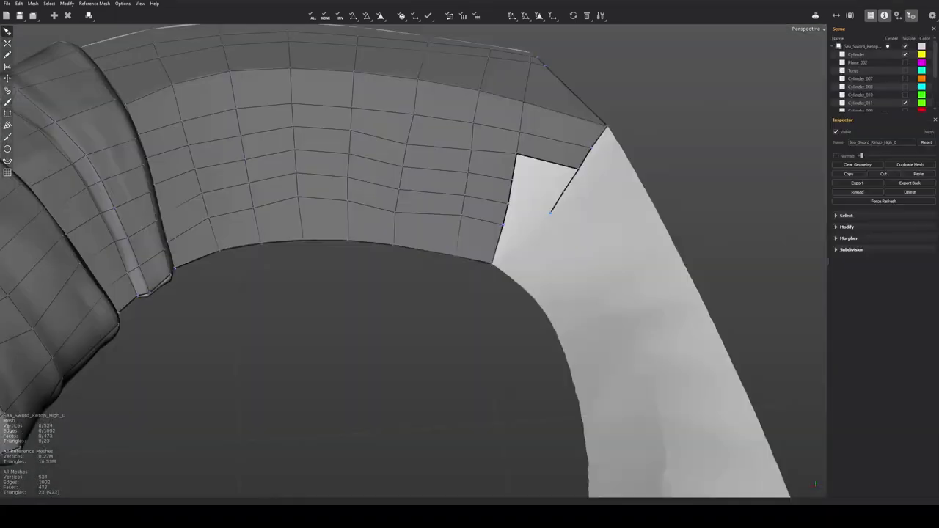
pyautogui.press('w')
pyautogui.keyDown('alt'); pyautogui.moveTo(546, 202); pyautogui.dragTo(472, 305); pyautogui.keyUp('alt')
pyautogui.scroll(2, 567, 220)
pyautogui.click(572, 287)
pyautogui.click(603, 199)
pyautogui.click(549, 192)
pyautogui.press('q')
pyautogui.scroll(2, 484, 242)
pyautogui.moveTo(496, 160); pyautogui.dragTo(493, 157)
pyautogui.scroll(-2, 432, 209)
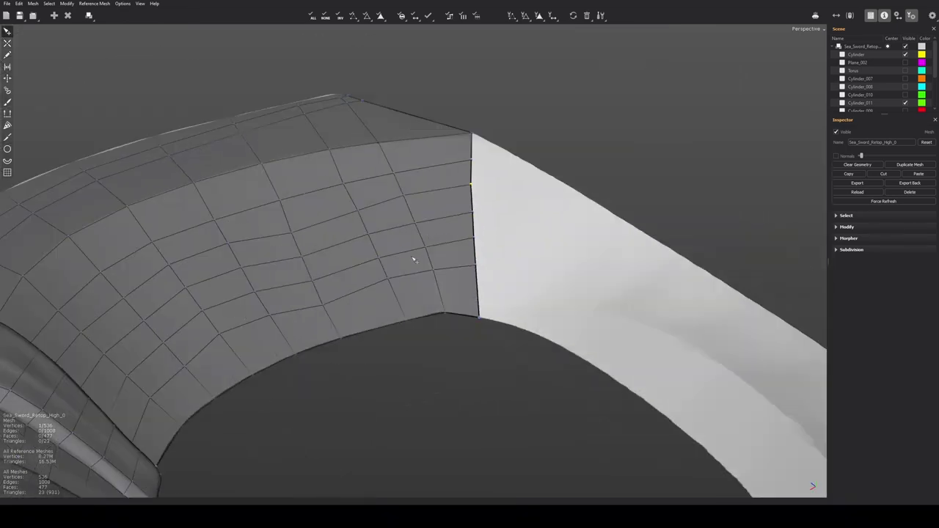
# Start a quad strip along the inner rim past the bend and cut crosswise edges through it
pyautogui.moveTo(414, 259); pyautogui.dragTo(311, 244, button='middle')
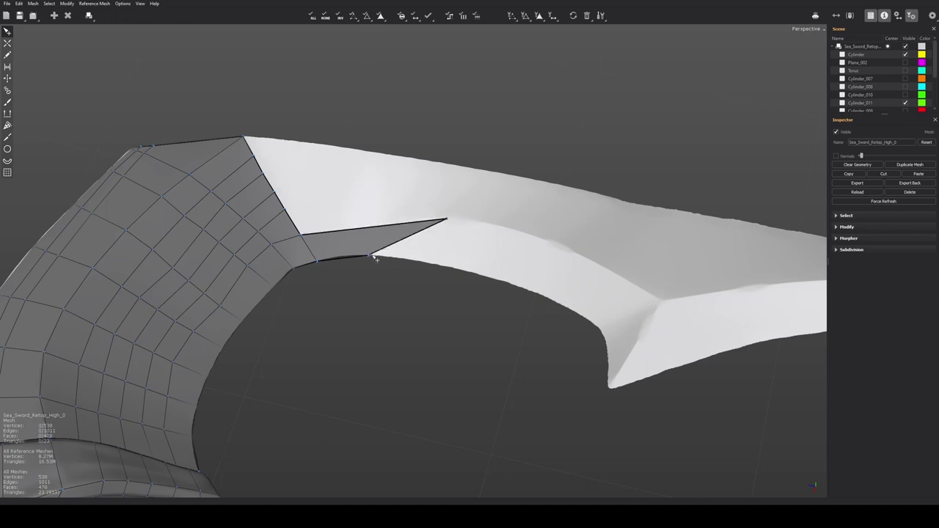
pyautogui.scroll(4, 438, 271)
pyautogui.keyDown('alt'); pyautogui.moveTo(445, 293); pyautogui.dragTo(474, 288); pyautogui.keyUp('alt')
pyautogui.moveTo(499, 194); pyautogui.dragTo(495, 197)
pyautogui.press('c')
pyautogui.moveTo(315, 209); pyautogui.dragTo(333, 299)
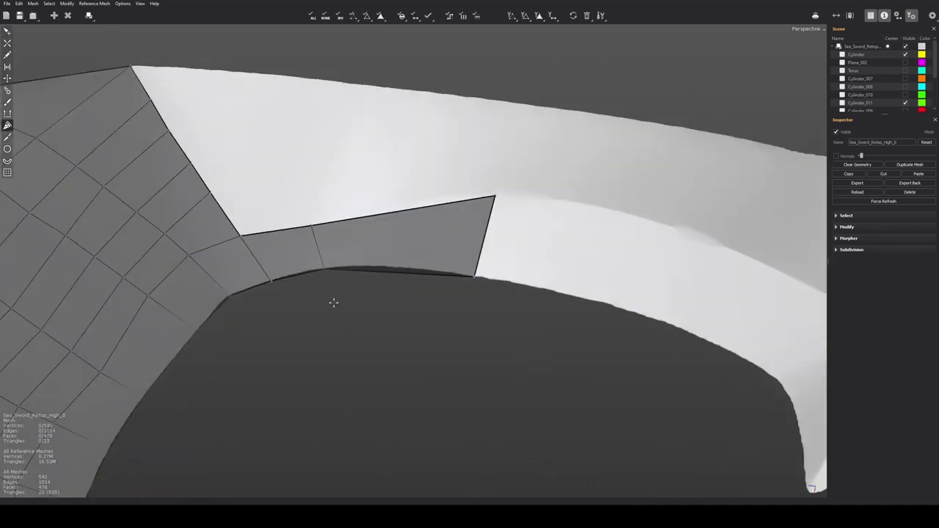
pyautogui.moveTo(401, 197); pyautogui.dragTo(392, 295)
pyautogui.scroll(-2, 419, 282)
pyautogui.moveTo(448, 276); pyautogui.dragTo(312, 197, button='middle')
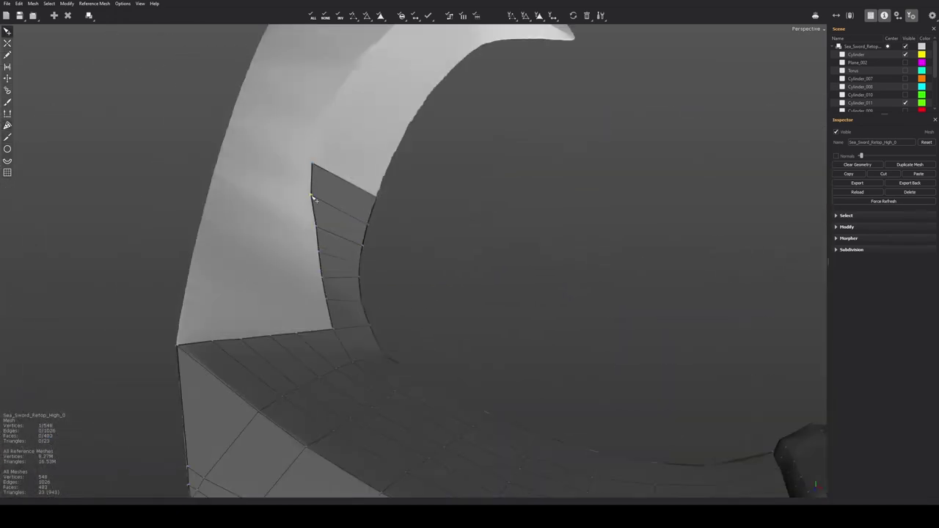
# Extend the inner-rim strip toward the barb with two more quads and align their vertices to the crease
pyautogui.keyDown('alt'); pyautogui.moveTo(317, 253); pyautogui.dragTo(354, 311); pyautogui.keyUp('alt')
pyautogui.scroll(3, 359, 311)
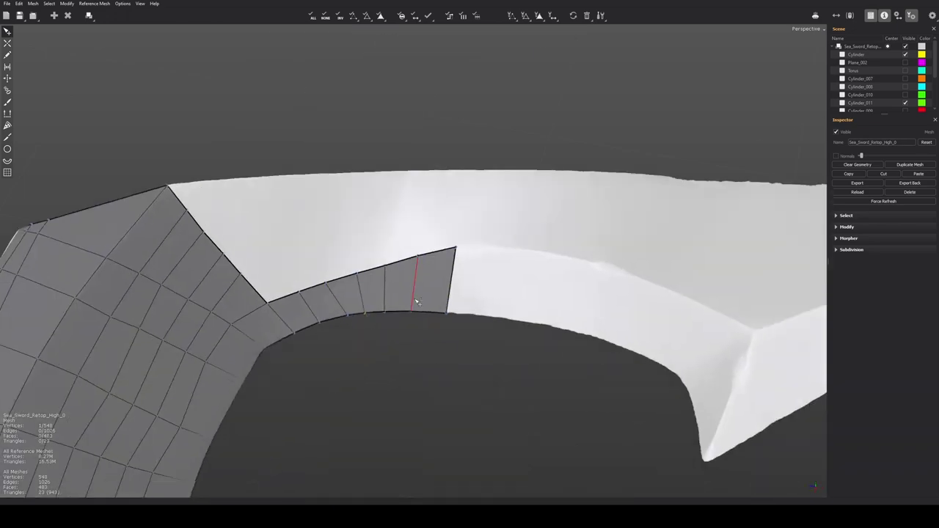
pyautogui.keyDown('alt'); pyautogui.moveTo(448, 285); pyautogui.dragTo(325, 264, button='middle'); pyautogui.keyUp('alt')
pyautogui.click(328, 259)
pyautogui.keyDown('shift'); pyautogui.moveTo(347, 258); pyautogui.dragTo(569, 294); pyautogui.keyUp('shift')
pyautogui.press('q')
pyautogui.moveTo(546, 327); pyautogui.dragTo(440, 250)
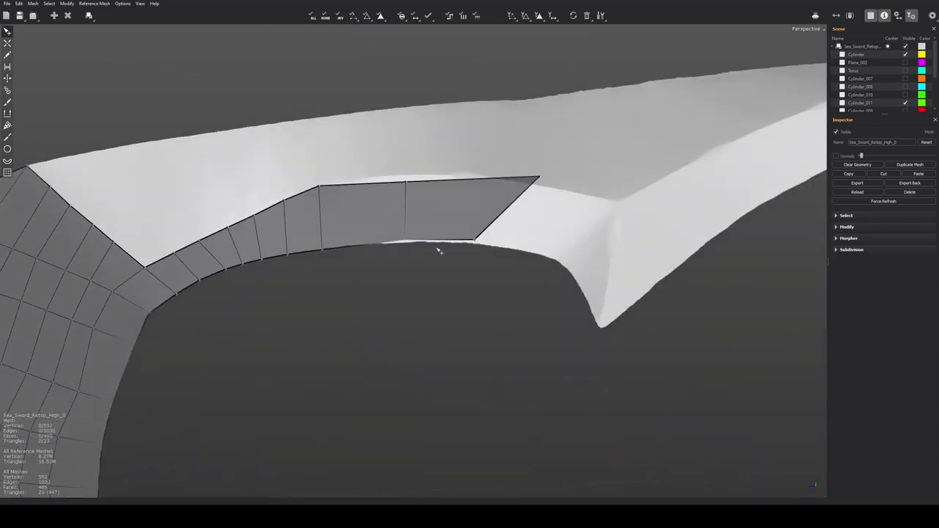
pyautogui.moveTo(406, 184); pyautogui.dragTo(408, 177)
pyautogui.keyDown('alt'); pyautogui.moveTo(408, 177); pyautogui.dragTo(352, 333); pyautogui.keyUp('alt')
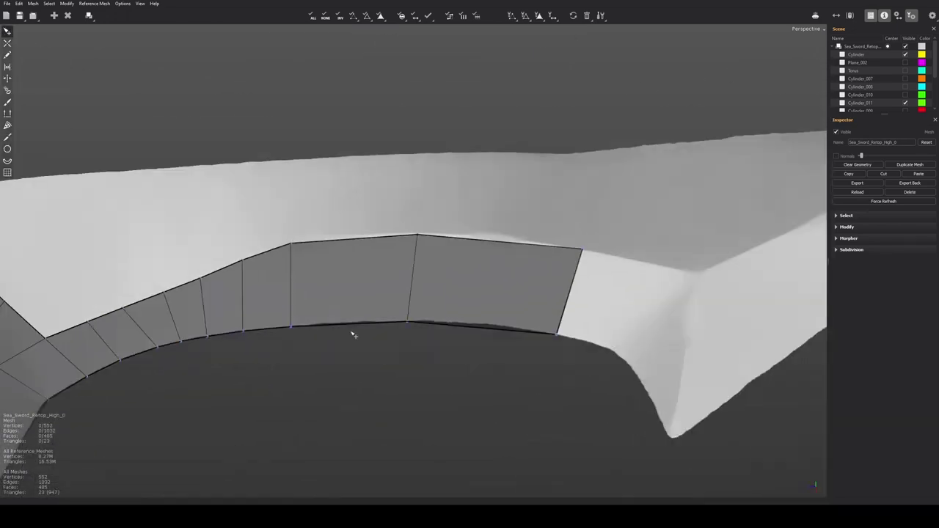
pyautogui.moveTo(534, 245); pyautogui.dragTo(535, 242)
pyautogui.moveTo(582, 250); pyautogui.dragTo(585, 250)
# Continue the inner-rim strip with quads up to the crease corner at the barb's base
pyautogui.keyDown('alt'); pyautogui.moveTo(572, 268); pyautogui.dragTo(455, 330); pyautogui.keyUp('alt')
pyautogui.keyDown('alt'); pyautogui.moveTo(587, 220); pyautogui.dragTo(315, 195, button='middle'); pyautogui.keyUp('alt')
pyautogui.press('w')
pyautogui.click(315, 263)
pyautogui.click(393, 275)
pyautogui.press('q')
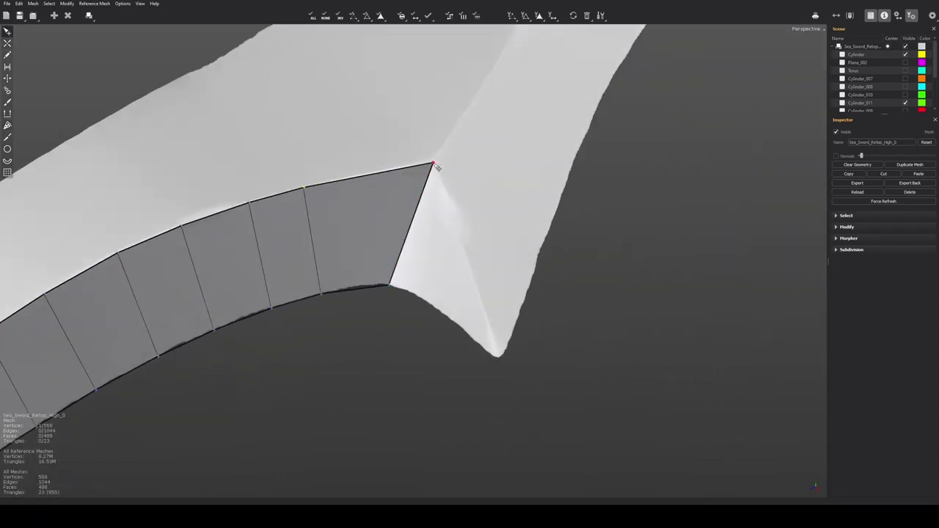
# Add triangles from the crease corner out to the barb's tip and adjust the vertices along the inner rim
pyautogui.click(438, 308)
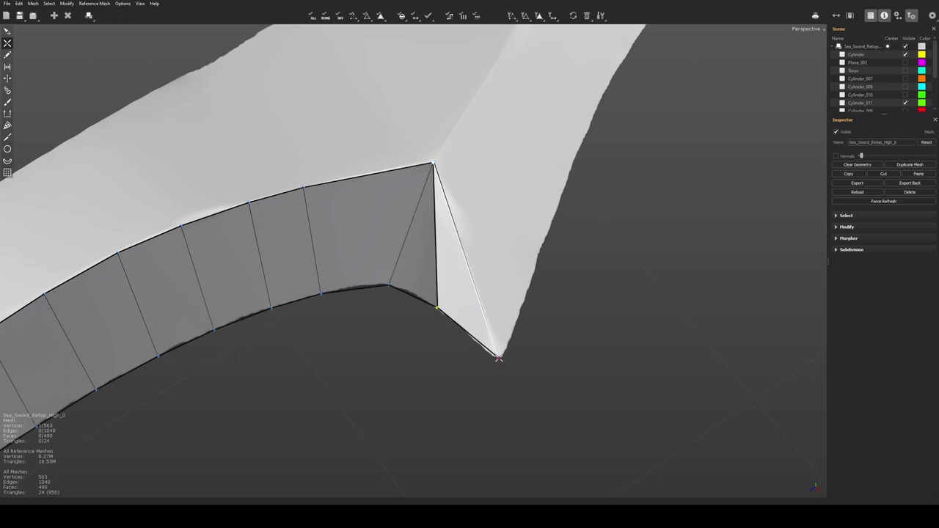
pyautogui.click(498, 357)
pyautogui.press('q')
pyautogui.moveTo(437, 308); pyautogui.dragTo(426, 300)
pyautogui.moveTo(390, 285); pyautogui.dragTo(391, 283)
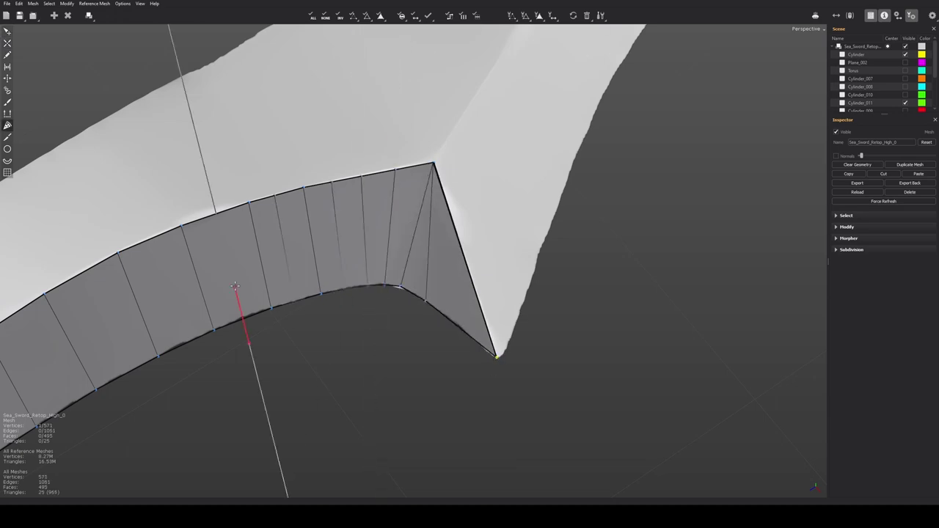
# Cut additional crosswise edges through the wide quads of the inner-rim strip
pyautogui.moveTo(235, 286); pyautogui.dragTo(232, 275)
pyautogui.keyDown('alt'); pyautogui.moveTo(294, 330); pyautogui.dragTo(323, 293); pyautogui.keyUp('alt')
pyautogui.moveTo(286, 350); pyautogui.dragTo(287, 283)
pyautogui.moveTo(325, 343); pyautogui.dragTo(322, 278)
# Draw edge lines from the barb along the crease and outer rim to the pointed tip and fill between them with quads
pyautogui.keyDown('alt'); pyautogui.moveTo(330, 294); pyautogui.dragTo(408, 379); pyautogui.keyUp('alt')
pyautogui.keyDown('alt'); pyautogui.moveTo(408, 379); pyautogui.dragTo(472, 249, button='right'); pyautogui.keyUp('alt')
pyautogui.keyDown('alt'); pyautogui.moveTo(471, 250); pyautogui.dragTo(381, 220); pyautogui.keyUp('alt')
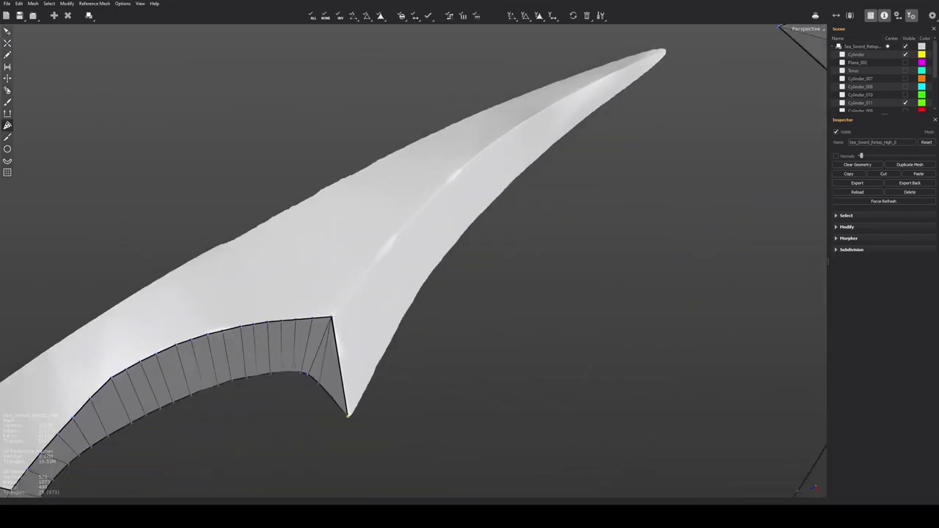
pyautogui.moveTo(331, 373); pyautogui.dragTo(379, 262, button='middle')
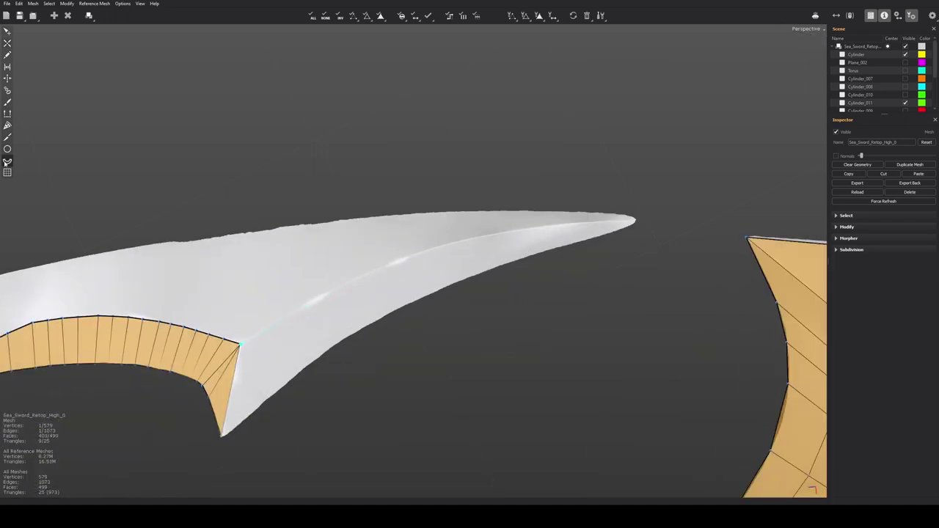
pyautogui.click(6, 173)
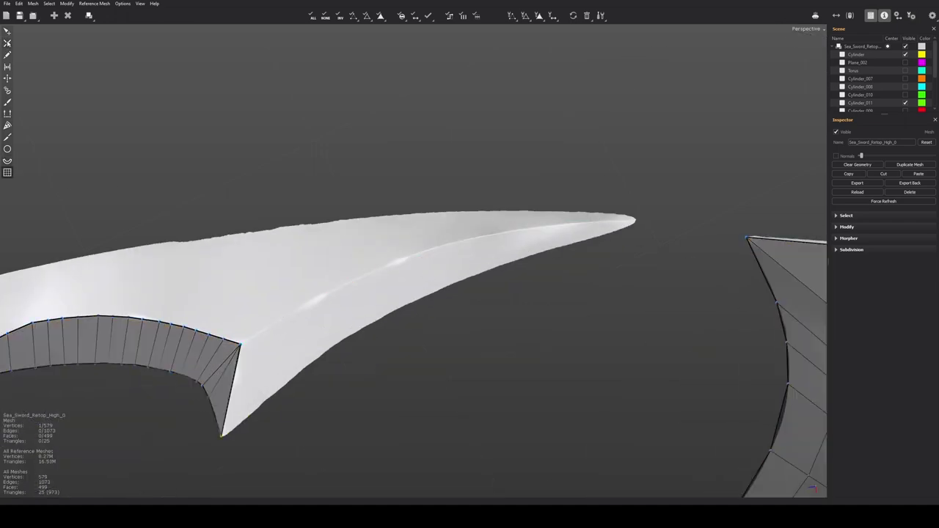
pyautogui.keyDown('alt'); pyautogui.moveTo(480, 321); pyautogui.dragTo(485, 311); pyautogui.keyUp('alt')
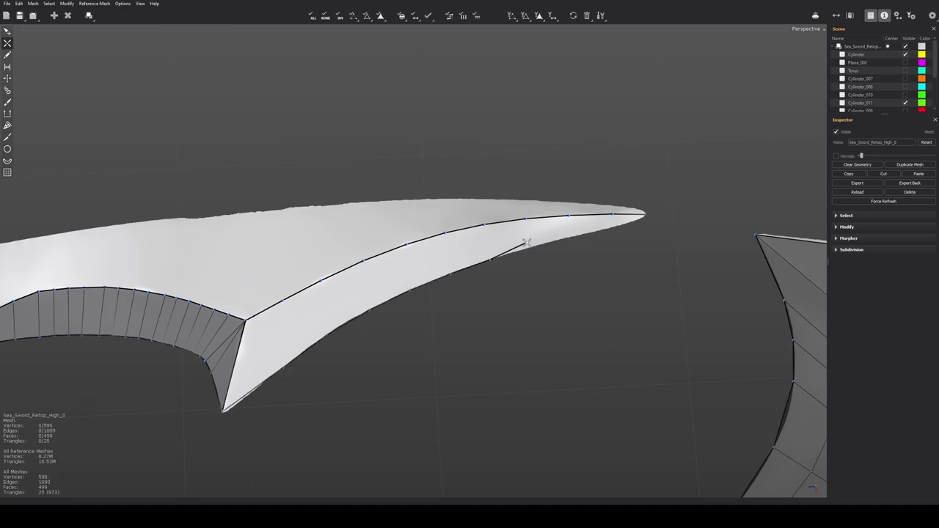
pyautogui.moveTo(242, 355); pyautogui.dragTo(212, 275)
pyautogui.press('q')
pyautogui.click(475, 295)
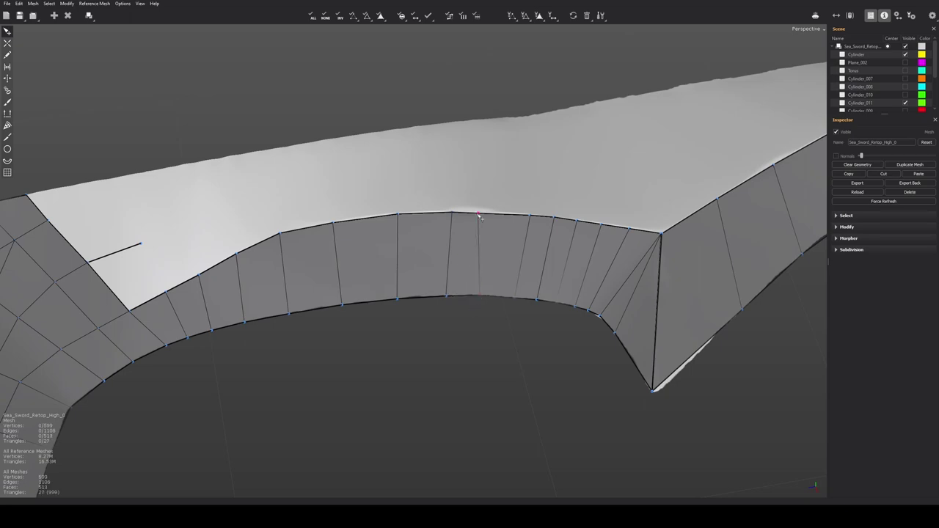
# Extend an edge line from the handle border above the inner-rim strip and fill the space between them with quads
pyautogui.keyDown('alt'); pyautogui.moveTo(490, 214); pyautogui.dragTo(469, 151); pyautogui.keyUp('alt')
pyautogui.moveTo(520, 237)
pyautogui.keyDown('alt'); pyautogui.mouseDown()
pyautogui.moveTo(509, 304)
pyautogui.moveTo(516, 242)
pyautogui.mouseUp(); pyautogui.keyUp('alt')
pyautogui.scroll(-5, 516, 327)
pyautogui.keyDown('alt'); pyautogui.moveTo(515, 327); pyautogui.dragTo(352, 293); pyautogui.keyUp('alt')
pyautogui.scroll(4, 330, 272)
pyautogui.click(303, 243)
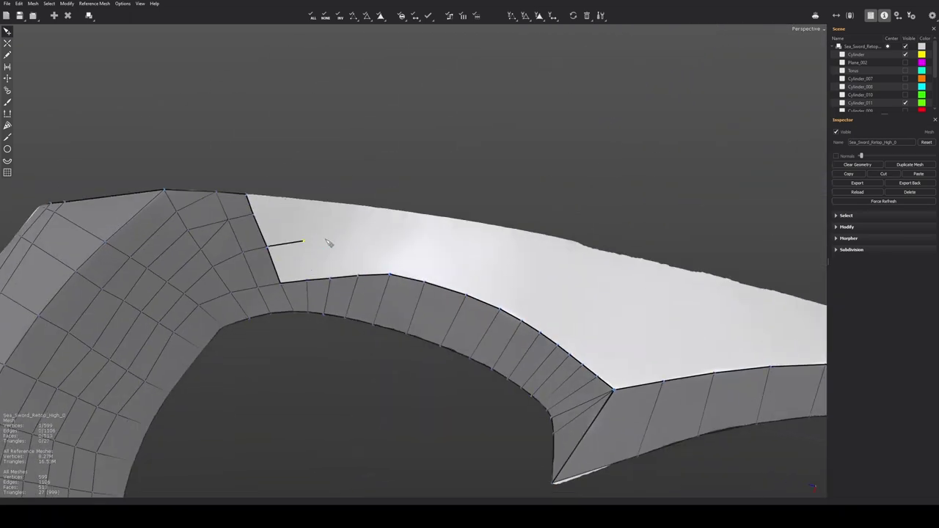
pyautogui.click(544, 282)
pyautogui.click(567, 292)
pyautogui.keyDown('alt'); pyautogui.moveTo(567, 292); pyautogui.dragTo(477, 208); pyautogui.keyUp('alt')
pyautogui.click(488, 202)
pyautogui.moveTo(178, 263); pyautogui.dragTo(384, 228)
pyautogui.press('q')
# Fill the missing quad beside the handle border and connect the upper edge line to the crease corner at the barb
pyautogui.scroll(2, 88, 230)
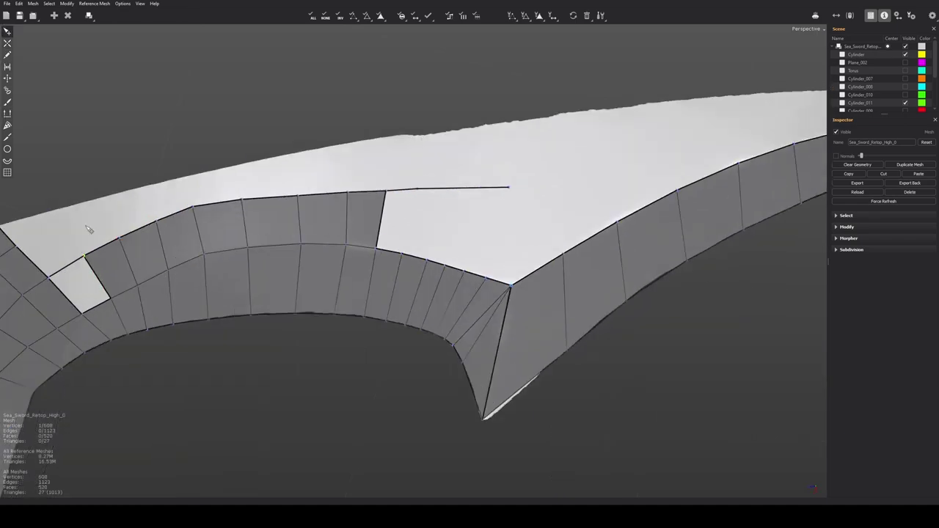
pyautogui.keyDown('alt'); pyautogui.moveTo(88, 230); pyautogui.dragTo(225, 236, button='middle'); pyautogui.keyUp('alt')
pyautogui.scroll(2, 214, 312)
pyautogui.press('w')
pyautogui.click(157, 281)
pyautogui.keyDown('alt'); pyautogui.moveTo(558, 253); pyautogui.dragTo(269, 280, button='middle'); pyautogui.keyUp('alt')
pyautogui.press('q')
pyautogui.moveTo(264, 195); pyautogui.dragTo(297, 304)
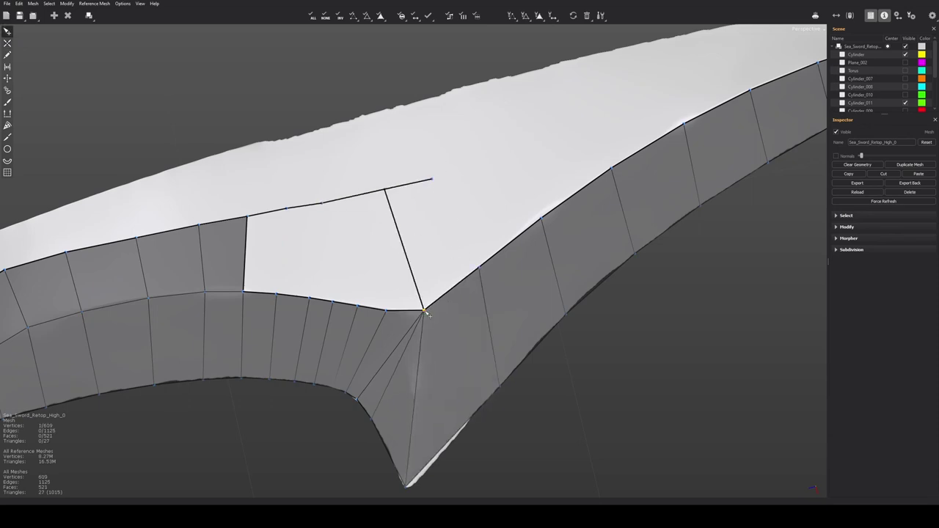
# Fill the gap between the upper edge line and the inner-rim strip with triangles and quads up to the barb's crease corner
pyautogui.scroll(-5, 369, 199)
pyautogui.keyDown('alt'); pyautogui.moveTo(369, 198); pyautogui.dragTo(484, 308); pyautogui.keyUp('alt')
pyautogui.keyDown('alt'); pyautogui.moveTo(484, 309); pyautogui.dragTo(432, 235, button='middle'); pyautogui.keyUp('alt')
pyautogui.scroll(3, 462, 249)
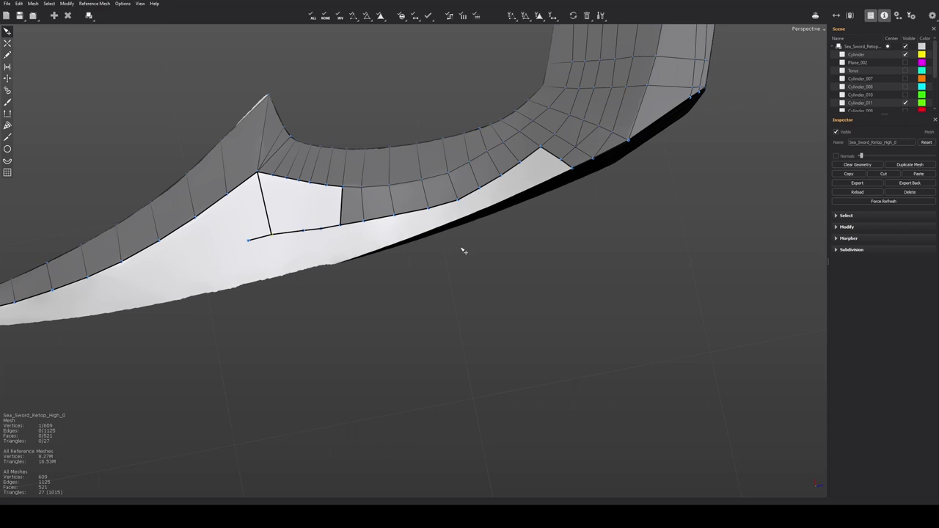
pyautogui.keyDown('alt'); pyautogui.moveTo(462, 250); pyautogui.dragTo(514, 265); pyautogui.keyUp('alt')
pyautogui.scroll(4, 499, 261)
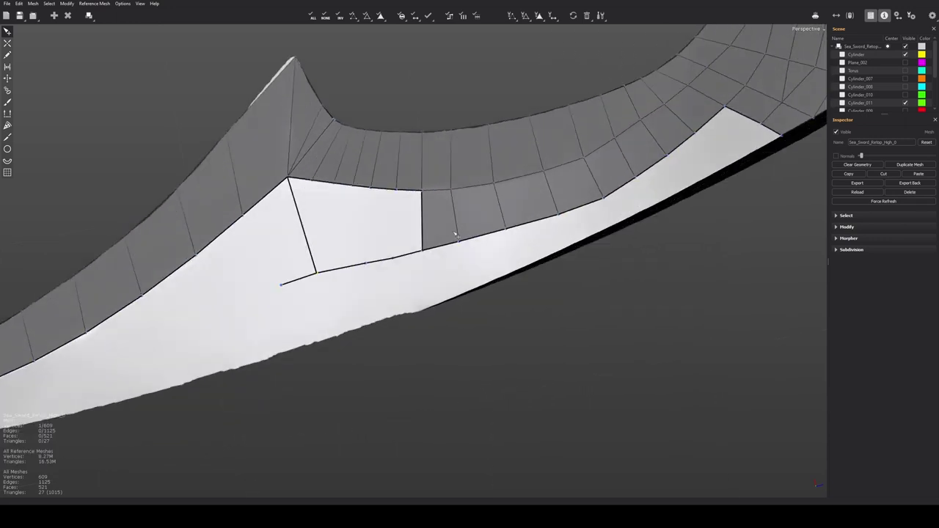
pyautogui.keyDown('alt'); pyautogui.moveTo(469, 256); pyautogui.dragTo(486, 259, button='middle'); pyautogui.keyUp('alt')
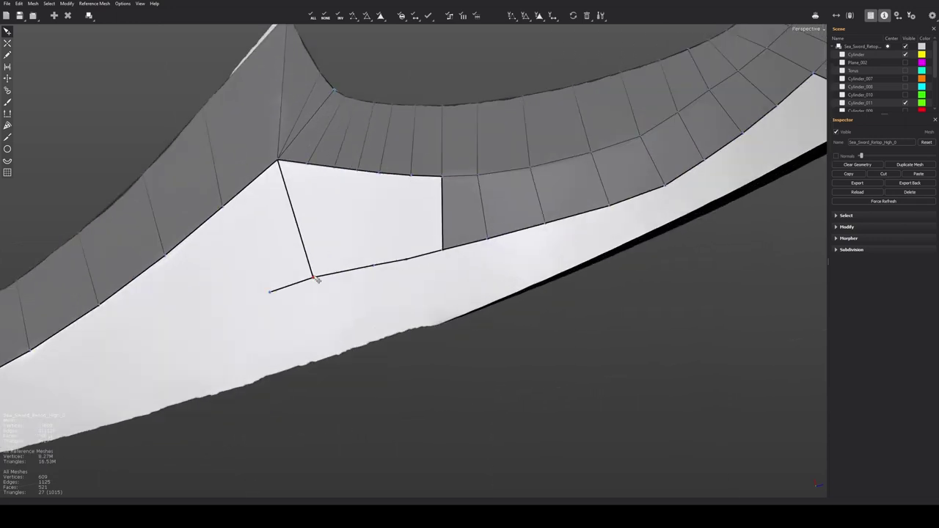
pyautogui.click(407, 257)
pyautogui.click(358, 171)
pyautogui.click(358, 269)
pyautogui.click(313, 280)
pyautogui.click(335, 170)
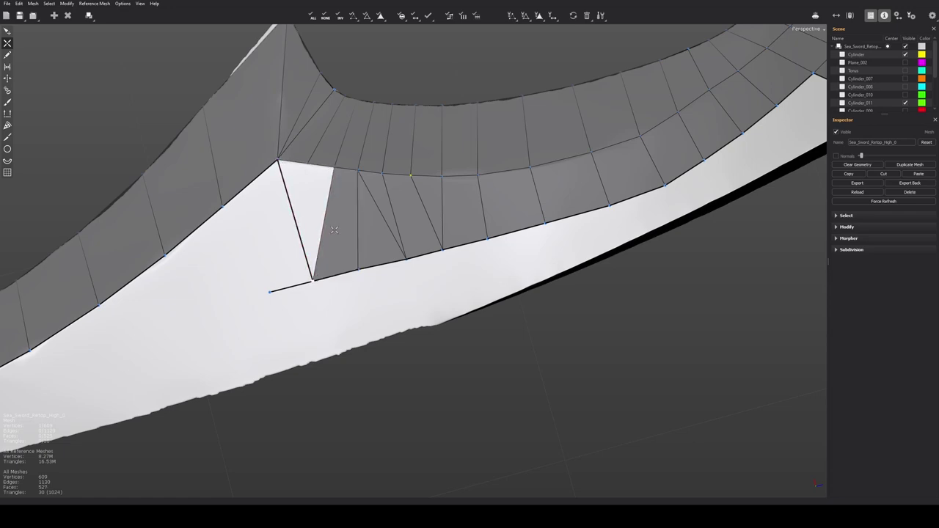
pyautogui.click(308, 163)
# Add a quad beyond the barb's crease corner, joining the end of the upper edge line to the next crease vertex
pyautogui.keyDown('alt'); pyautogui.moveTo(345, 250); pyautogui.dragTo(421, 257); pyautogui.keyUp('alt')
pyautogui.click(432, 236)
pyautogui.press('Delete')
pyautogui.keyDown('alt'); pyautogui.moveTo(447, 222); pyautogui.dragTo(447, 218); pyautogui.keyUp('alt')
pyautogui.scroll(-3, 411, 235)
pyautogui.click(343, 249)
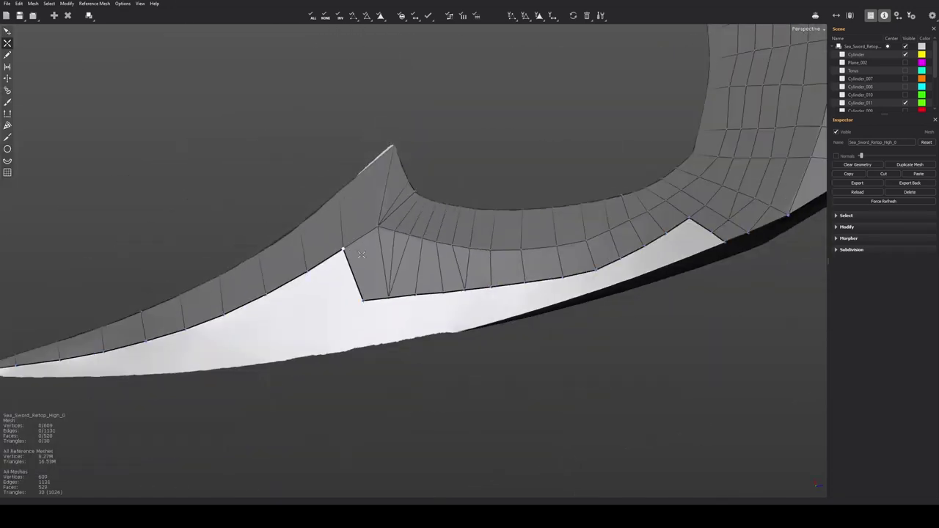
# Continue the upper edge line to the pointed tip and fill quads between it and the crease
pyautogui.moveTo(361, 255); pyautogui.dragTo(386, 287, button='middle')
pyautogui.scroll(-4, 506, 249)
pyautogui.keyDown('alt'); pyautogui.moveTo(506, 249); pyautogui.dragTo(335, 300); pyautogui.keyUp('alt')
pyautogui.scroll(5, 337, 210)
pyautogui.moveTo(352, 162); pyautogui.dragTo(519, 219)
pyautogui.moveTo(519, 218); pyautogui.dragTo(321, 247, button='middle')
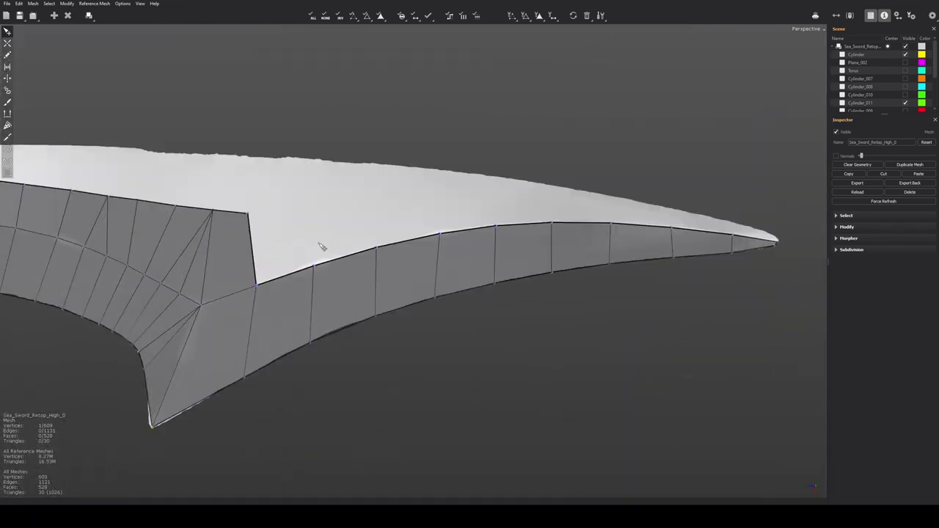
pyautogui.press('r')
pyautogui.moveTo(281, 244); pyautogui.dragTo(472, 217)
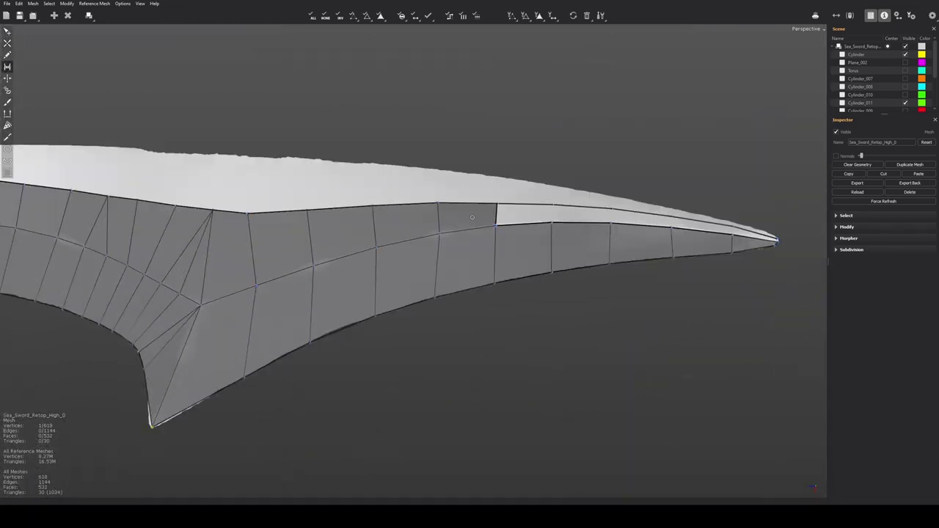
pyautogui.keyDown('alt'); pyautogui.moveTo(775, 239); pyautogui.dragTo(446, 287); pyautogui.keyUp('alt')
pyautogui.press('q')
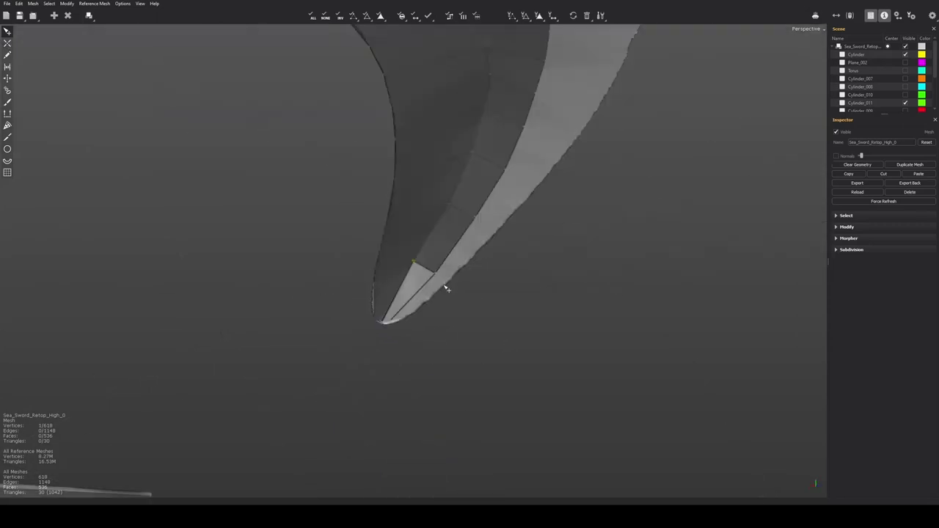
# Fill the open quad at the pointed tip and add a second quad beside it out to the rim
pyautogui.click(391, 340)
pyautogui.moveTo(392, 342); pyautogui.dragTo(392, 276, button='middle')
pyautogui.rightClick(472, 312)
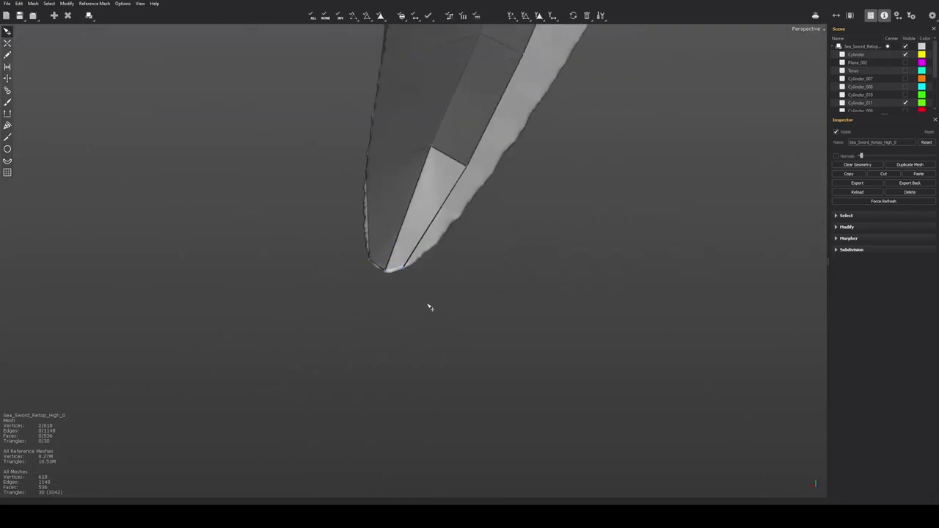
pyautogui.keyDown('alt'); pyautogui.moveTo(430, 308); pyautogui.dragTo(429, 319); pyautogui.keyUp('alt')
pyautogui.moveTo(430, 318); pyautogui.dragTo(316, 331, button='right')
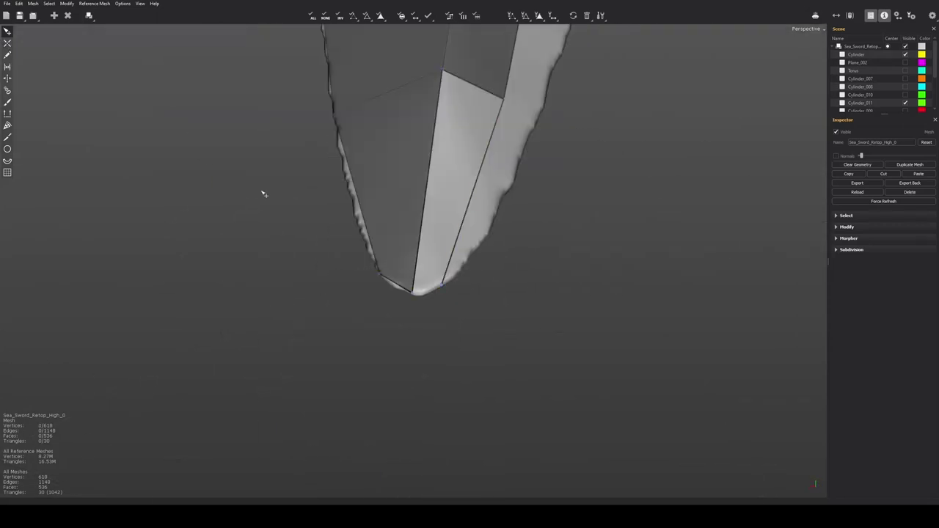
pyautogui.keyDown('alt'); pyautogui.moveTo(262, 193); pyautogui.dragTo(253, 347); pyautogui.keyUp('alt')
pyautogui.press('w')
pyautogui.moveTo(356, 275); pyautogui.dragTo(424, 269, button='middle')
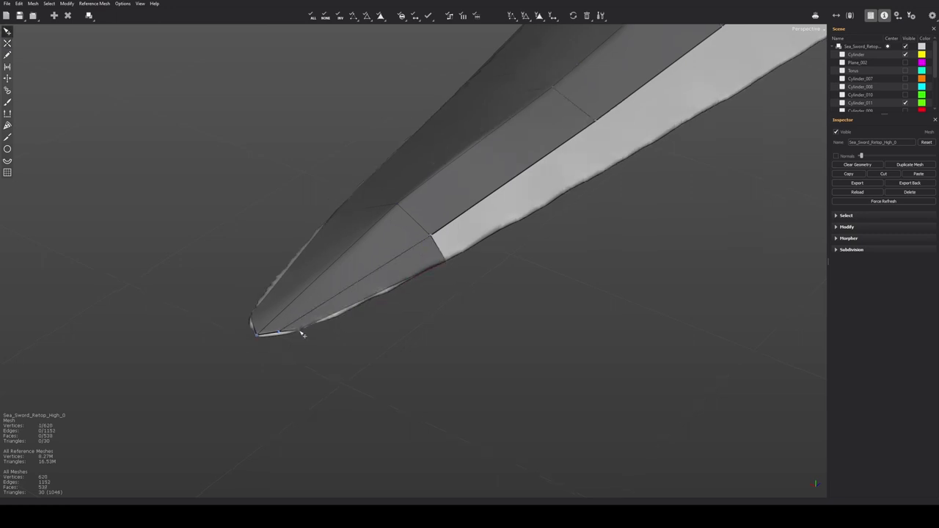
pyautogui.click(299, 331)
# Cut two edge lines across the strips of faces near the pointed tip
pyautogui.keyDown('alt'); pyautogui.moveTo(302, 334); pyautogui.dragTo(354, 294); pyautogui.keyUp('alt')
pyautogui.press('c')
pyautogui.moveTo(361, 197); pyautogui.dragTo(368, 303)
pyautogui.moveTo(314, 196); pyautogui.dragTo(326, 302)
pyautogui.press('w')
# Trace a line of connected vertices along the outer rim from the pointed tip past the barb toward the bare handle end
pyautogui.keyDown('alt'); pyautogui.moveTo(513, 330); pyautogui.dragTo(237, 320, button='middle'); pyautogui.keyUp('alt')
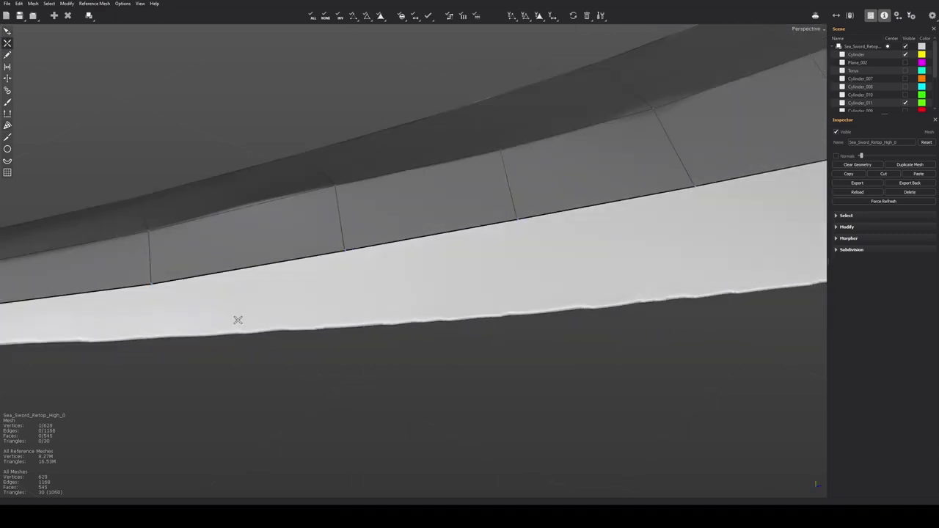
pyautogui.scroll(-5, 238, 320)
pyautogui.click(435, 309)
pyautogui.keyDown('alt'); pyautogui.moveTo(436, 308); pyautogui.dragTo(297, 325, button='middle'); pyautogui.keyUp('alt')
pyautogui.click(470, 307)
pyautogui.click(529, 298)
pyautogui.click(597, 286)
pyautogui.keyDown('alt'); pyautogui.moveTo(598, 285); pyautogui.dragTo(335, 359, button='middle'); pyautogui.keyUp('alt')
pyautogui.click(386, 339)
pyautogui.click(369, 348)
pyautogui.click(409, 334)
pyautogui.click(530, 291)
pyautogui.keyDown('alt'); pyautogui.moveTo(625, 256); pyautogui.dragTo(422, 321, button='middle'); pyautogui.keyUp('alt')
pyautogui.click(463, 305)
pyautogui.click(501, 289)
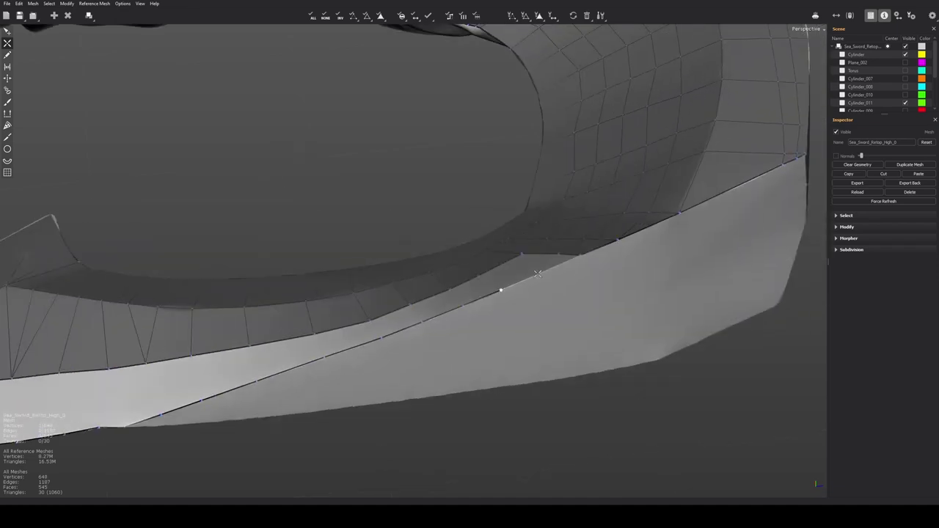
# Bridge quads between the outer rim line and the existing strip from the pointed tip past the barb
pyautogui.scroll(-5, 525, 274)
pyautogui.keyDown('alt'); pyautogui.moveTo(522, 278); pyautogui.dragTo(492, 336); pyautogui.keyUp('alt')
pyautogui.press('q')
pyautogui.scroll(3, 300, 357)
pyautogui.keyDown('alt'); pyautogui.moveTo(300, 356); pyautogui.dragTo(242, 344); pyautogui.keyUp('alt')
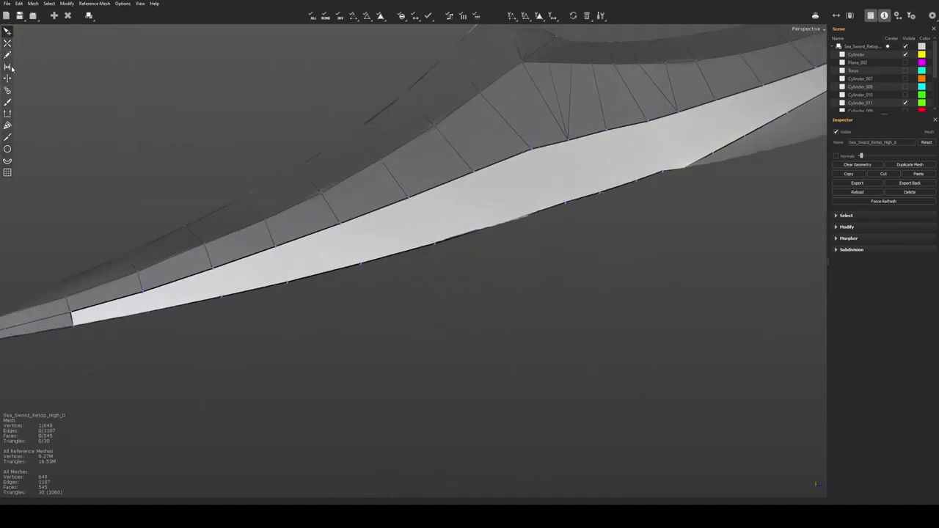
pyautogui.press('r')
pyautogui.moveTo(110, 309); pyautogui.dragTo(649, 151)
pyautogui.keyDown('alt'); pyautogui.moveTo(695, 161); pyautogui.dragTo(624, 193, button='middle'); pyautogui.keyUp('alt')
pyautogui.moveTo(624, 193); pyautogui.dragTo(736, 116)
pyautogui.keyDown('alt'); pyautogui.moveTo(792, 88); pyautogui.dragTo(451, 276, button='middle'); pyautogui.keyUp('alt')
pyautogui.moveTo(450, 277); pyautogui.dragTo(575, 229)
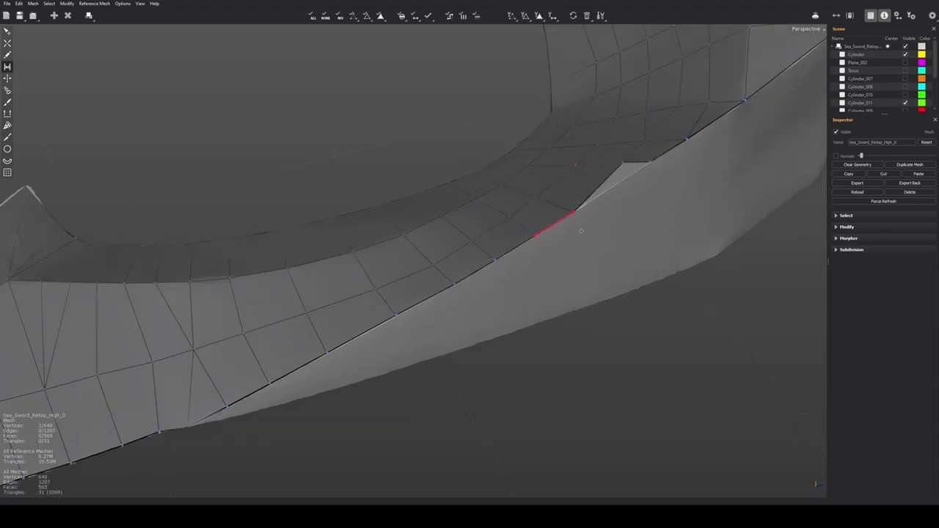
# Add a column of vertices from the upper edge down to the centre groove at the handle end's corner and join its lower end
pyautogui.keyDown('alt'); pyautogui.moveTo(580, 230); pyautogui.dragTo(451, 215, button='middle'); pyautogui.keyUp('alt')
pyautogui.press('w')
pyautogui.scroll(-5, 451, 215)
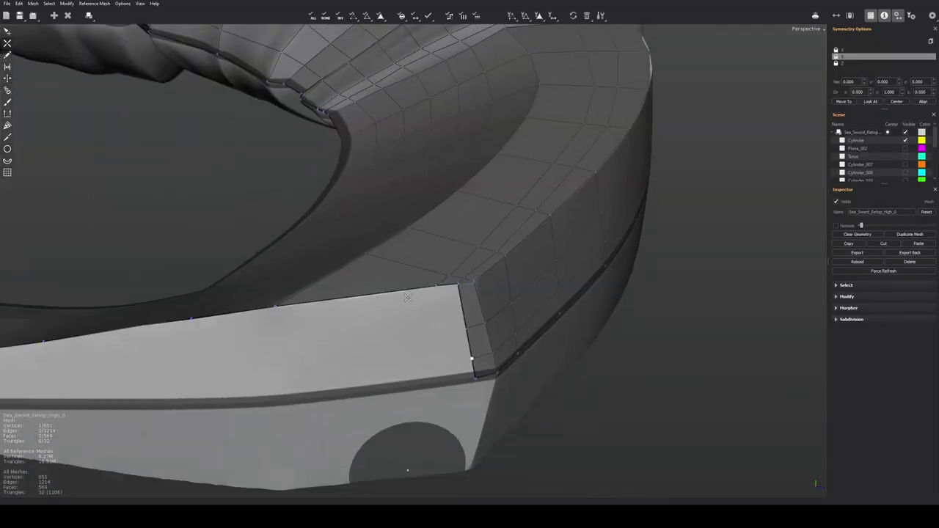
pyautogui.moveTo(457, 256)
pyautogui.mouseDown()
pyautogui.moveTo(488, 311)
pyautogui.moveTo(447, 224)
pyautogui.mouseUp()
pyautogui.keyDown('alt'); pyautogui.moveTo(449, 223); pyautogui.dragTo(449, 207, button='middle'); pyautogui.keyUp('alt')
pyautogui.click(452, 275)
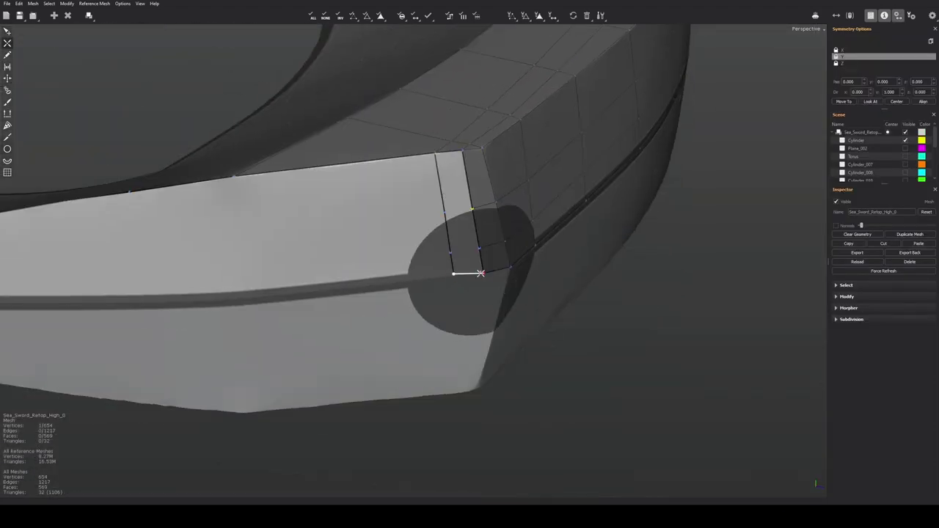
pyautogui.click(483, 275)
# Extend the side quads from the handle end's corner to the next upper-edge vertex, down to the centre groove
pyautogui.press('q')
pyautogui.keyDown('alt'); pyautogui.moveTo(470, 203); pyautogui.dragTo(415, 233); pyautogui.keyUp('alt')
pyautogui.press('w')
pyautogui.click(417, 260)
pyautogui.click(417, 275)
pyautogui.click(418, 275)
pyautogui.keyDown('alt'); pyautogui.moveTo(418, 274); pyautogui.dragTo(409, 249); pyautogui.keyUp('alt')
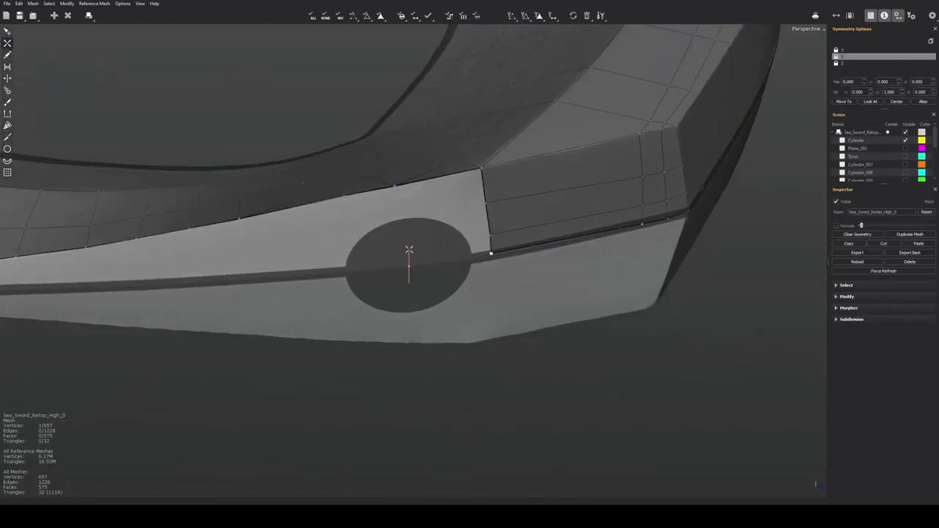
# Trace an edge line along the centre groove from the new side quads to where the groove meets the filled strip
pyautogui.click(242, 275)
pyautogui.click(192, 279)
pyautogui.keyDown('alt'); pyautogui.moveTo(140, 282); pyautogui.dragTo(352, 274, button='middle'); pyautogui.keyUp('alt')
pyautogui.click(374, 274)
pyautogui.click(321, 276)
pyautogui.click(249, 279)
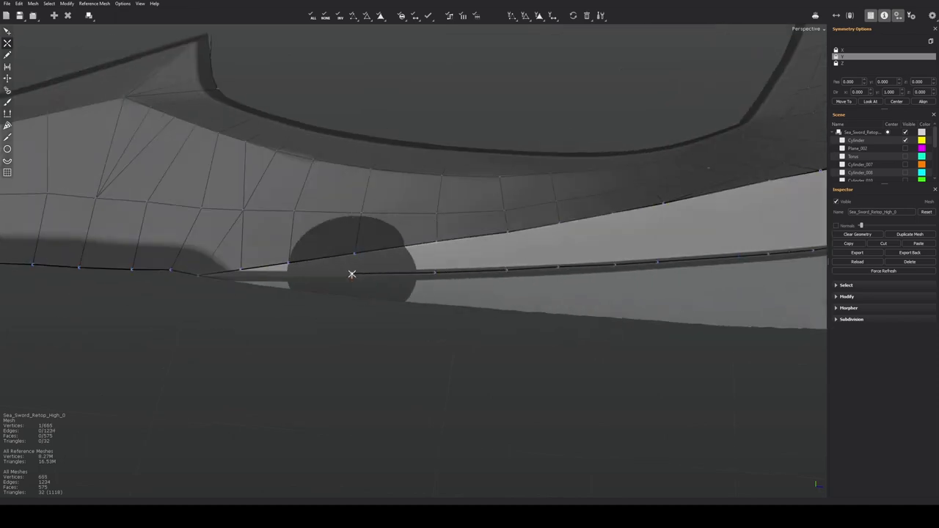
pyautogui.click(199, 275)
# Bridge quads between the centre groove line and the upper strip, including the last open quad beside the handle end
pyautogui.press('r')
pyautogui.moveTo(220, 273); pyautogui.dragTo(796, 211)
pyautogui.keyDown('alt'); pyautogui.moveTo(796, 211); pyautogui.dragTo(434, 220, button='middle'); pyautogui.keyUp('alt')
pyautogui.press('w')
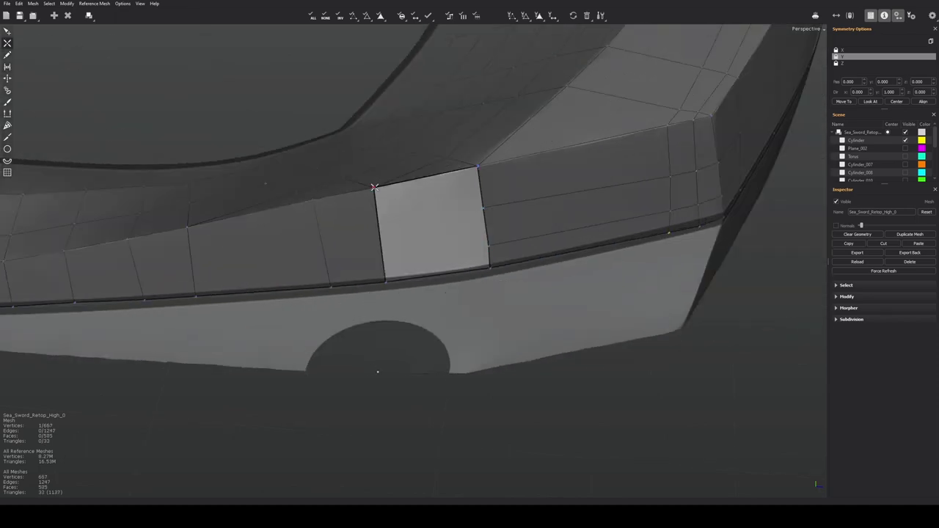
pyautogui.click(374, 187)
pyautogui.keyDown('alt'); pyautogui.moveTo(376, 189); pyautogui.dragTo(468, 201); pyautogui.keyUp('alt')
# Reposition vertices around the newly filled side of the handle end to follow the sculpted surface
pyautogui.keyDown('alt'); pyautogui.moveTo(467, 201); pyautogui.dragTo(490, 187, button='right'); pyautogui.keyUp('alt')
pyautogui.press('q')
pyautogui.moveTo(486, 177); pyautogui.dragTo(485, 139)
pyautogui.moveTo(490, 205); pyautogui.dragTo(495, 224)
pyautogui.keyDown('alt'); pyautogui.moveTo(494, 220); pyautogui.dragTo(664, 176); pyautogui.keyUp('alt')
pyautogui.click(681, 179)
pyautogui.keyDown('alt'); pyautogui.moveTo(681, 179); pyautogui.dragTo(535, 168, button='right'); pyautogui.keyUp('alt')
pyautogui.keyDown('alt'); pyautogui.moveTo(535, 167); pyautogui.dragTo(490, 245); pyautogui.keyUp('alt')
pyautogui.click(557, 281)
pyautogui.keyDown('alt'); pyautogui.moveTo(565, 162); pyautogui.dragTo(562, 236); pyautogui.keyUp('alt')
pyautogui.keyDown('alt'); pyautogui.moveTo(562, 236); pyautogui.dragTo(535, 245, button='right'); pyautogui.keyUp('alt')
pyautogui.keyDown('alt'); pyautogui.moveTo(535, 245); pyautogui.dragTo(455, 243); pyautogui.keyUp('alt')
pyautogui.keyDown('alt'); pyautogui.moveTo(455, 243); pyautogui.dragTo(550, 253, button='right'); pyautogui.keyUp('alt')
pyautogui.keyDown('alt'); pyautogui.moveTo(550, 254); pyautogui.dragTo(506, 346); pyautogui.keyUp('alt')
# Turn off symmetry and trace an edge line along the blade's crease to its pointed tip
pyautogui.press('w')
pyautogui.click(897, 16)
pyautogui.click(906, 56)
pyautogui.keyDown('alt'); pyautogui.moveTo(416, 241); pyautogui.dragTo(472, 228, button='middle'); pyautogui.keyUp('alt')
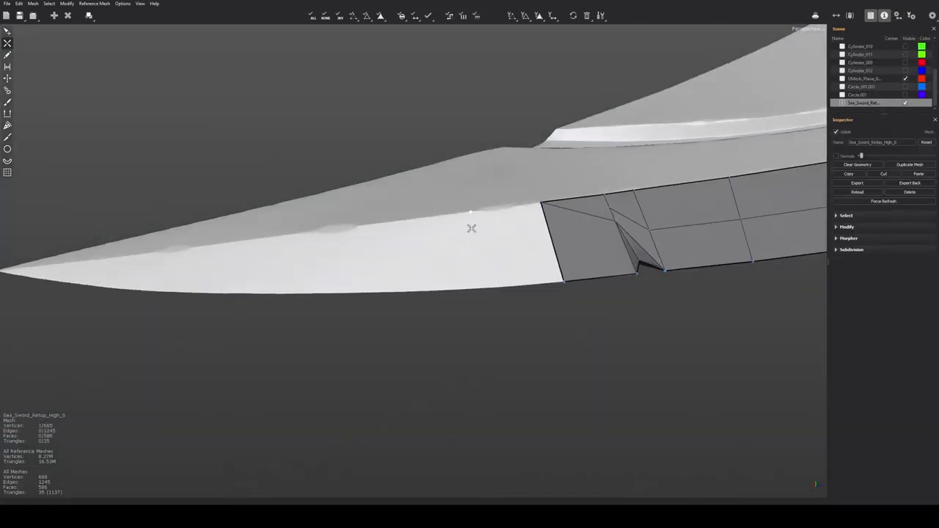
pyautogui.click(471, 212)
pyautogui.click(404, 219)
pyautogui.keyDown('alt'); pyautogui.moveTo(334, 228); pyautogui.dragTo(469, 223, button='middle'); pyautogui.keyUp('alt')
pyautogui.keyDown('alt'); pyautogui.moveTo(132, 264); pyautogui.dragTo(128, 266, button='middle'); pyautogui.keyUp('alt')
# Fill a row of quads between the blade's crease line and its cutting edge toward the tip
pyautogui.press('q')
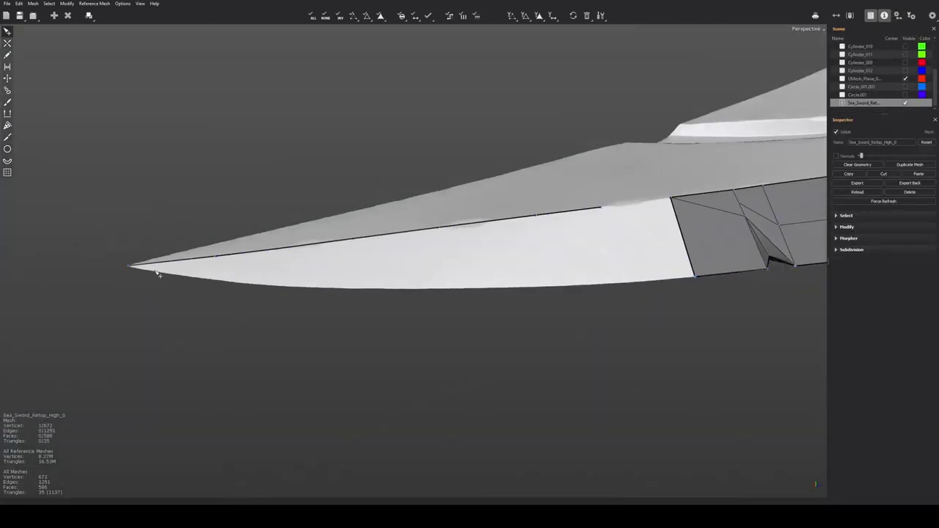
pyautogui.moveTo(639, 233); pyautogui.dragTo(245, 268)
pyautogui.keyDown('alt'); pyautogui.moveTo(181, 275); pyautogui.dragTo(425, 294, button='middle'); pyautogui.keyUp('alt')
pyautogui.scroll(3, 425, 316)
# Close the blade strip at its sharp tip by joining the cutting-edge border to the end of the crease line
pyautogui.press('w')
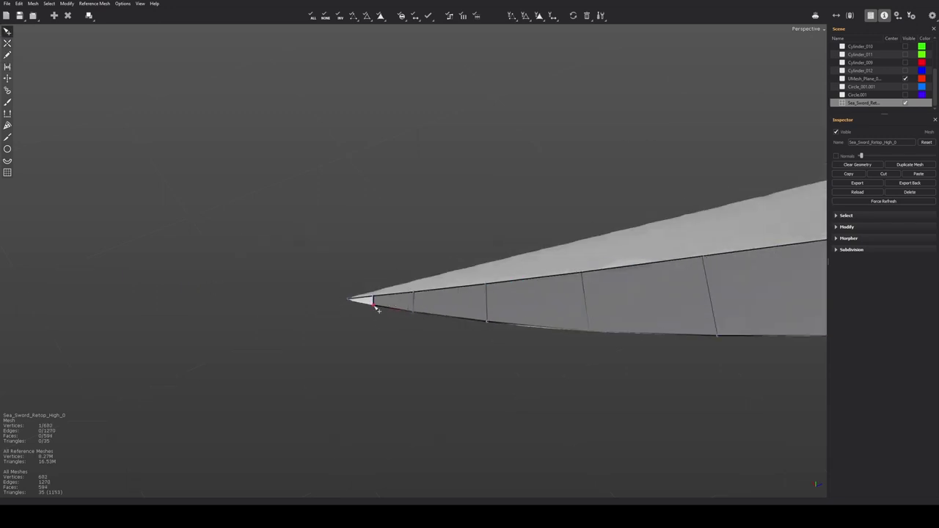
pyautogui.click(375, 306)
pyautogui.press('w')
pyautogui.click(366, 301)
pyautogui.keyDown('alt'); pyautogui.moveTo(366, 301); pyautogui.dragTo(351, 220); pyautogui.keyUp('alt')
pyautogui.press('q')
pyautogui.press('c')
pyautogui.keyDown('alt'); pyautogui.moveTo(351, 221); pyautogui.dragTo(316, 314); pyautogui.keyUp('alt')
pyautogui.press('q')
pyautogui.press('w')
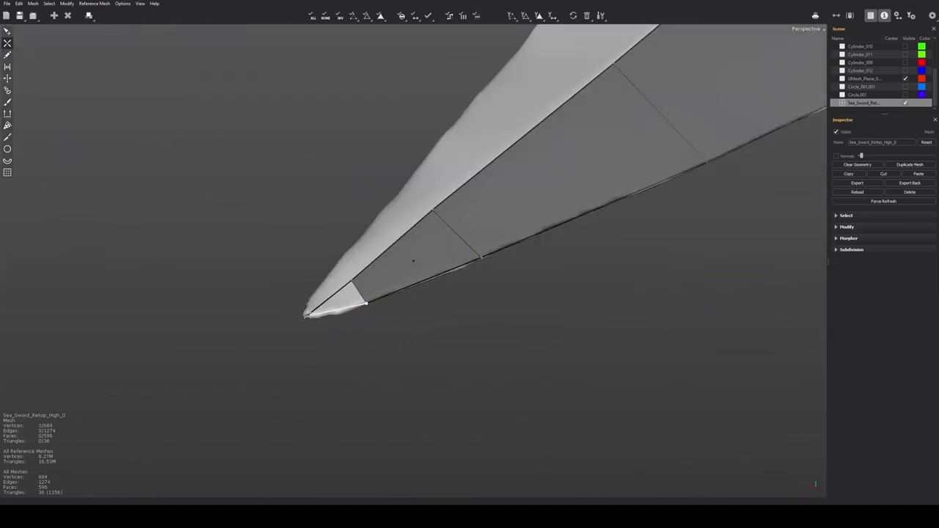
# Bridge quads between the blade's edge line and the centre groove line along the opposite edge toward the tip
pyautogui.moveTo(384, 334); pyautogui.dragTo(396, 236, button='middle')
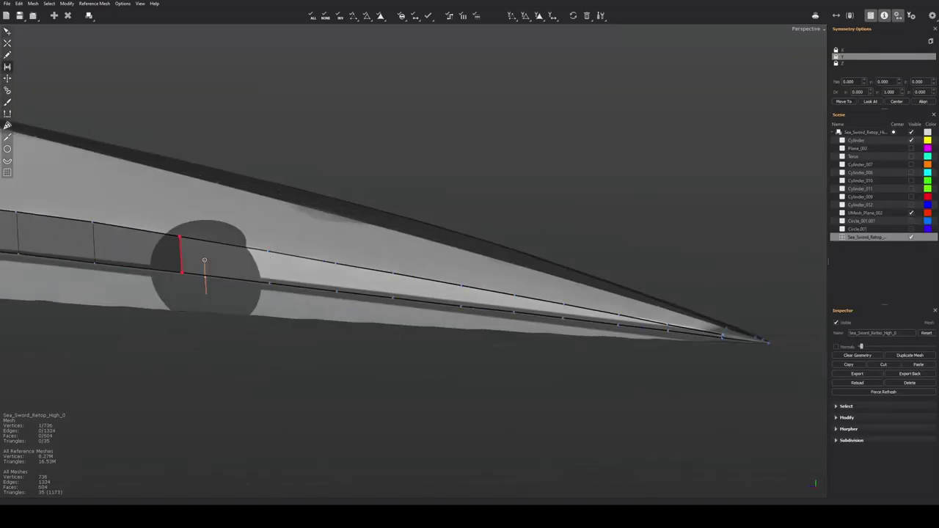
pyautogui.moveTo(205, 276); pyautogui.dragTo(430, 252, button='middle')
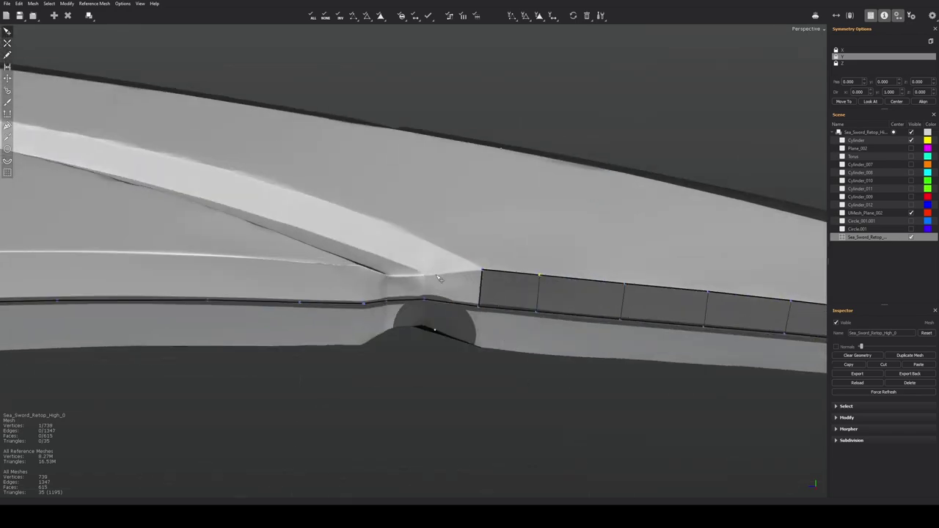
# Trace an edge line from the blade's notch along the lower crease toward the handle
pyautogui.press('w')
pyautogui.click(424, 276)
pyautogui.click(390, 277)
pyautogui.moveTo(389, 276); pyautogui.dragTo(382, 293, button='middle')
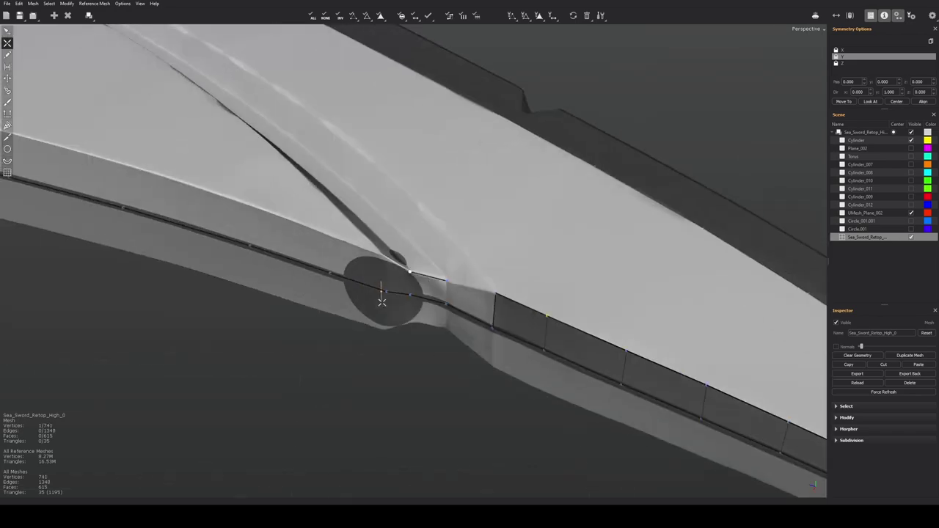
pyautogui.click(456, 275)
pyautogui.moveTo(456, 275); pyautogui.dragTo(408, 284, button='middle')
pyautogui.click(479, 294)
pyautogui.click(398, 285)
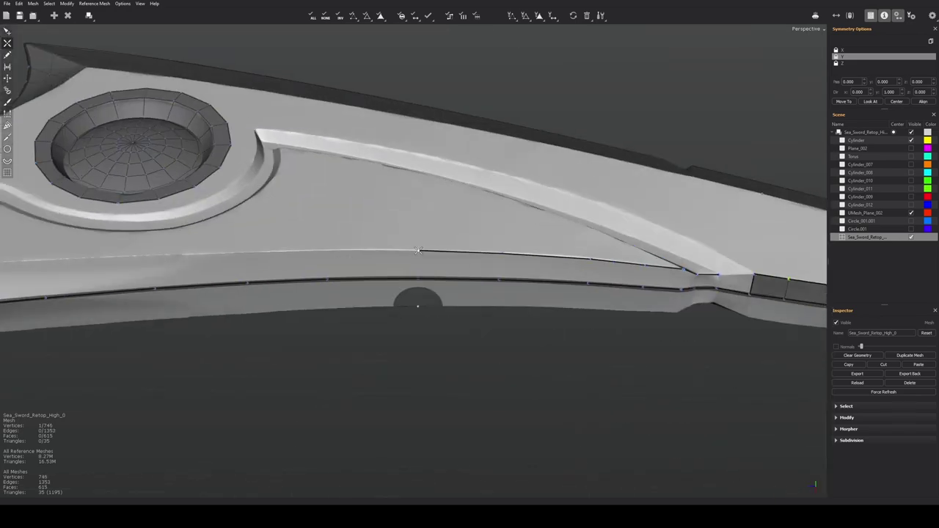
# Bridge quads between the lower crease line and the centre groove up to the notch
pyautogui.moveTo(411, 297); pyautogui.dragTo(394, 281, button='middle')
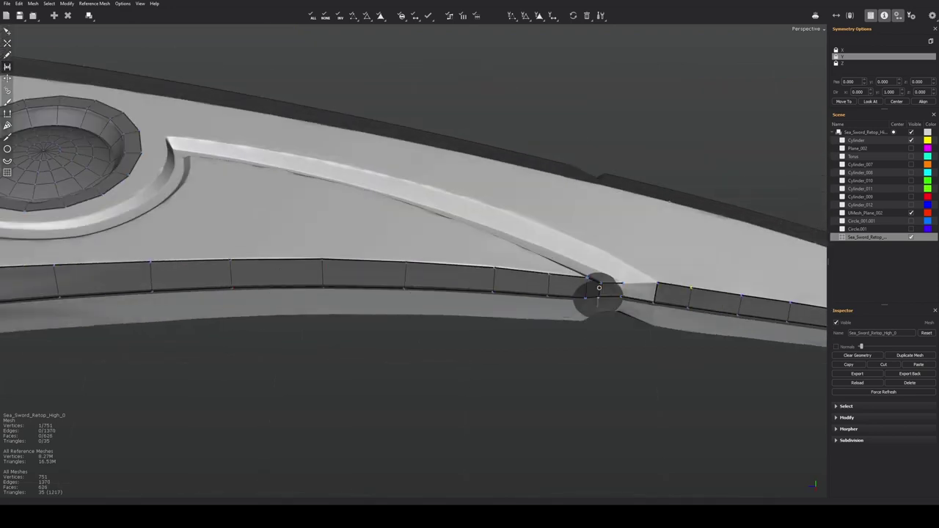
pyautogui.moveTo(598, 293); pyautogui.dragTo(354, 275, button='middle')
pyautogui.click(441, 289)
# Fill faces between the gem socket's rim and the surrounding edge strips above and beside it
pyautogui.moveTo(442, 289); pyautogui.dragTo(422, 359, button='middle')
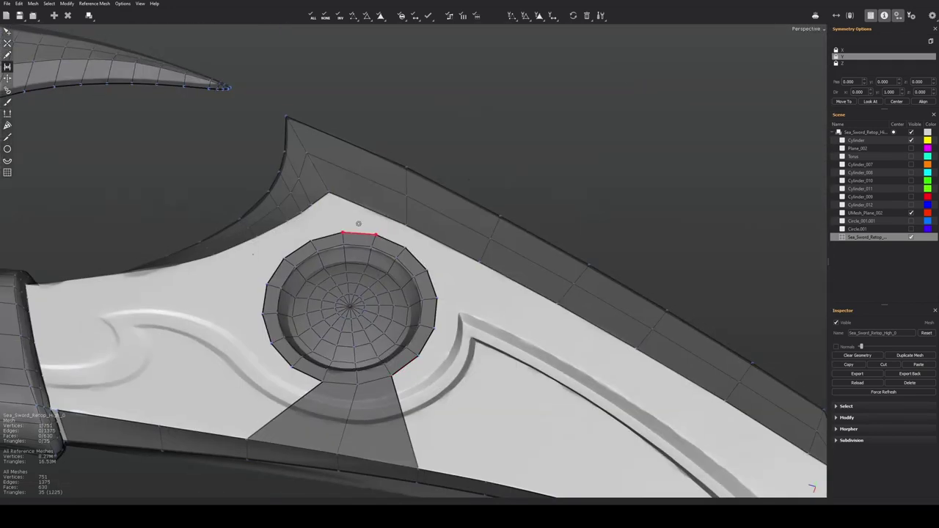
pyautogui.scroll(1, 461, 303)
pyautogui.click(503, 321)
pyautogui.scroll(-3, 503, 321)
pyautogui.moveTo(504, 321); pyautogui.dragTo(441, 294, button='middle')
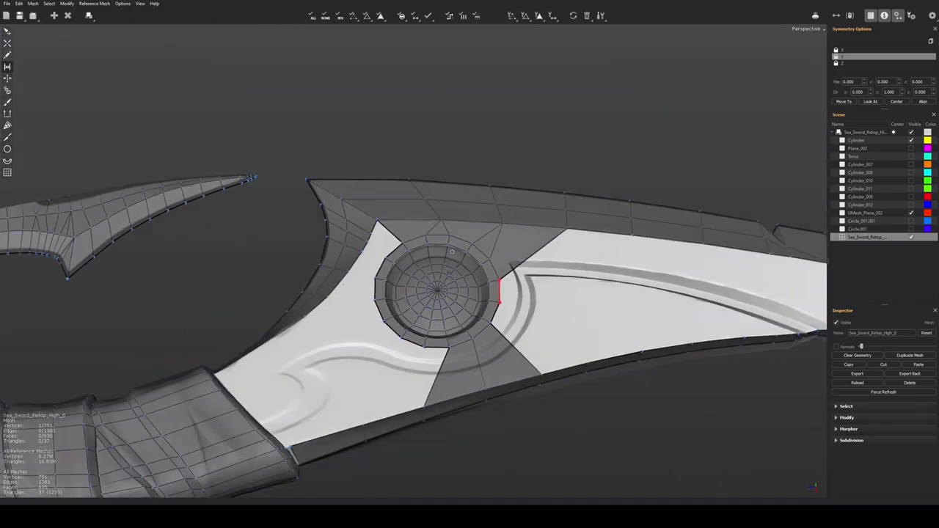
pyautogui.scroll(4, 367, 279)
pyautogui.click(376, 284)
pyautogui.moveTo(375, 283); pyautogui.dragTo(375, 180, button='middle')
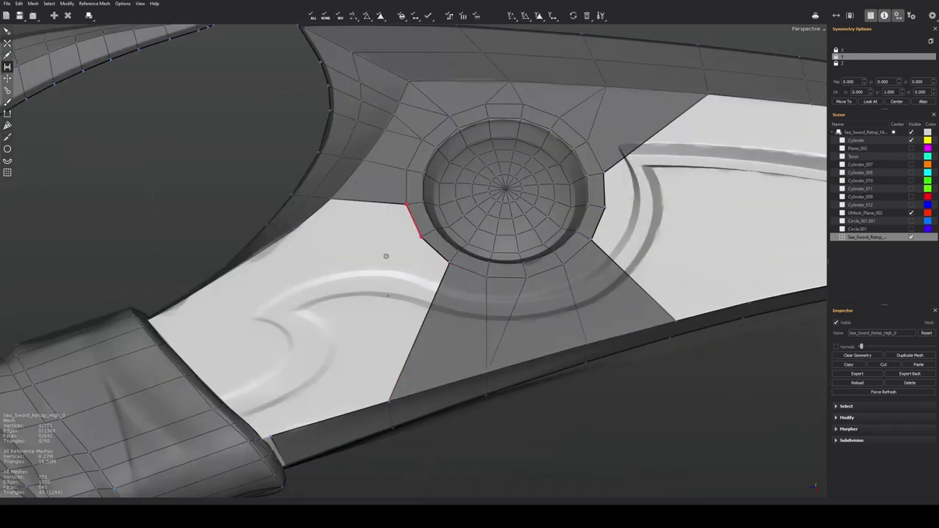
# Place guide vertices on the flat panel beside the gem socket and a connected line alongside the wrapped handle's border
pyautogui.click(418, 236)
pyautogui.moveTo(293, 286); pyautogui.dragTo(339, 283, button='middle')
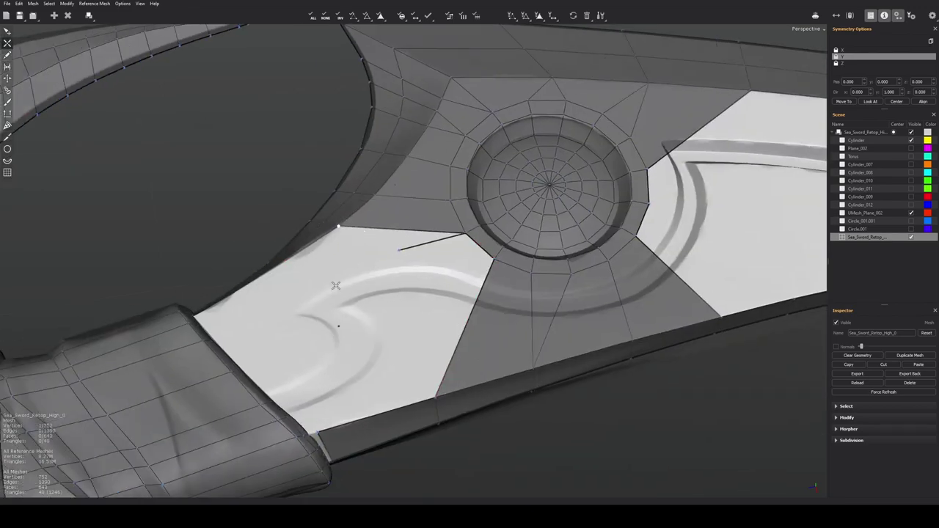
pyautogui.press('q')
pyautogui.scroll(3, 415, 350)
pyautogui.moveTo(415, 350); pyautogui.dragTo(434, 359, button='middle')
pyautogui.click(455, 348)
pyautogui.click(440, 287)
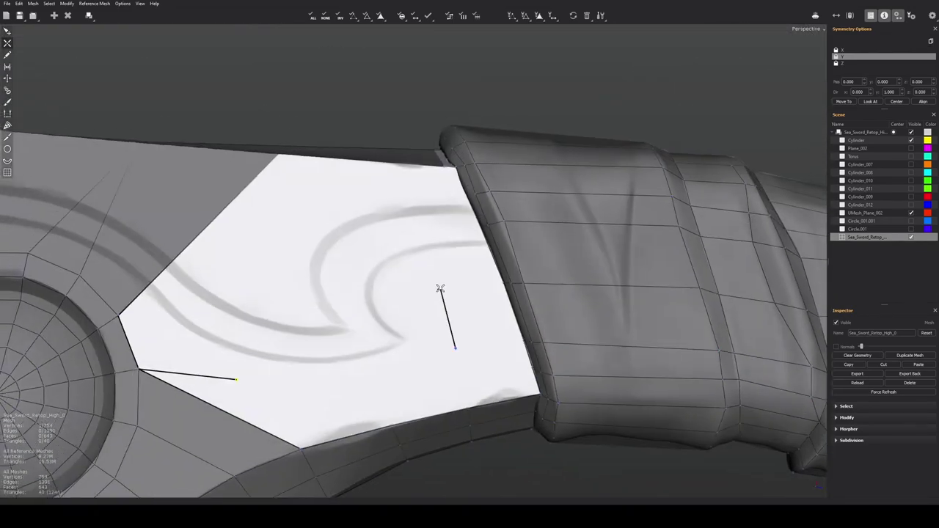
pyautogui.click(403, 168)
# Bridge a strip of faces between the guide line on the flat panel and the wrapped handle's border
pyautogui.moveTo(403, 168); pyautogui.dragTo(422, 301, button='middle')
pyautogui.click(433, 294)
pyautogui.press('r')
pyautogui.click(448, 277)
pyautogui.click(428, 253)
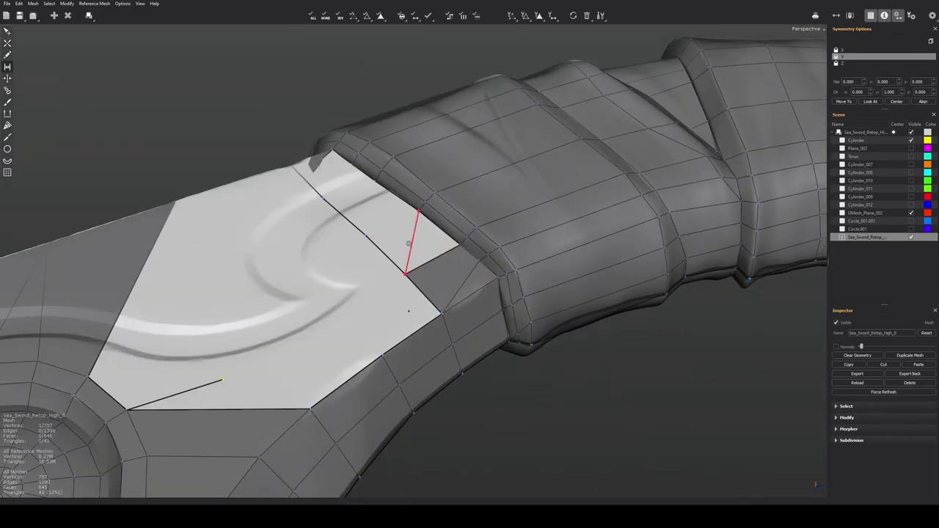
pyautogui.click(400, 238)
pyautogui.click(355, 194)
pyautogui.moveTo(356, 194); pyautogui.dragTo(377, 281, button='middle')
pyautogui.click(421, 325)
pyautogui.click(375, 278)
pyautogui.click(372, 238)
pyautogui.moveTo(372, 239); pyautogui.dragTo(459, 389, button='middle')
pyautogui.keyDown('alt'); pyautogui.moveTo(459, 389); pyautogui.dragTo(468, 400, button='right'); pyautogui.keyUp('alt')
# Fill the rest of the flat panel between the gem socket and the handle strip with triangles and quads
pyautogui.press('q')
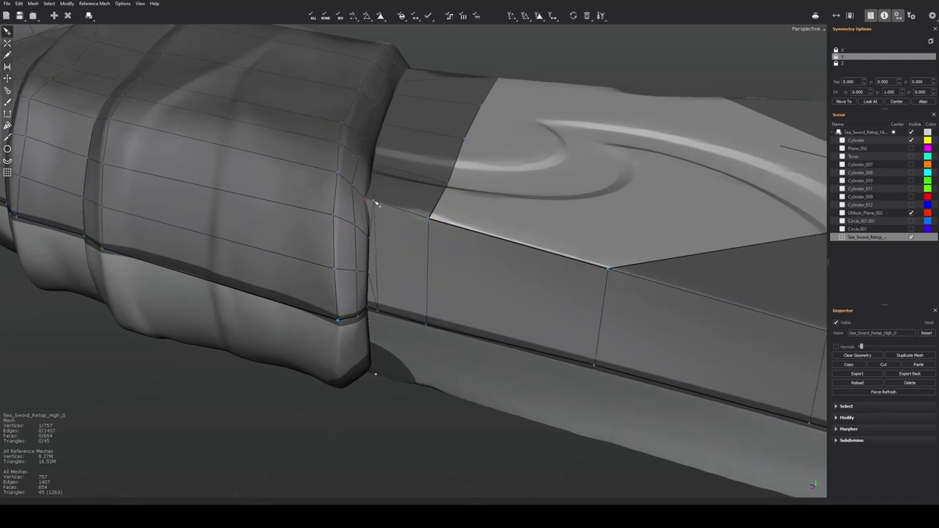
pyautogui.moveTo(396, 209); pyautogui.dragTo(446, 281, button='middle')
pyautogui.click(416, 345)
pyautogui.click(355, 260)
pyautogui.click(354, 229)
pyautogui.click(341, 178)
pyautogui.click(390, 192)
pyautogui.press('q')
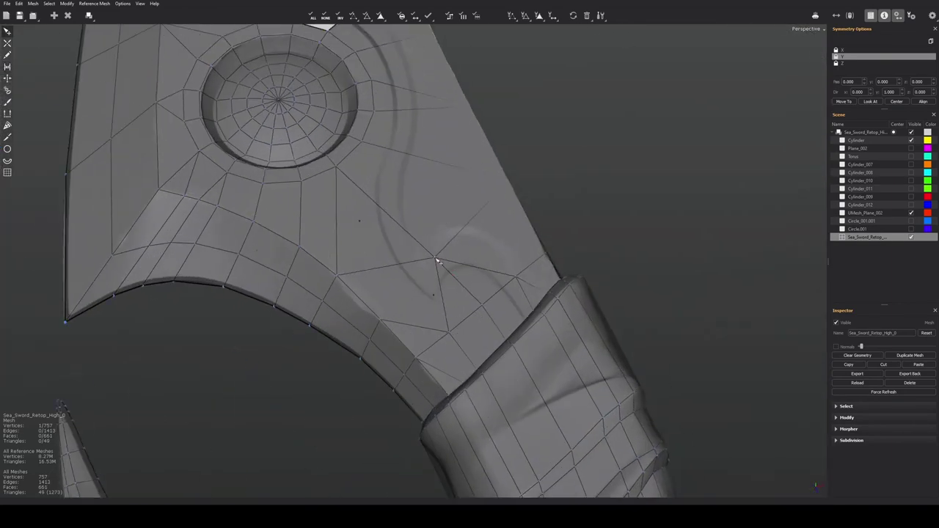
# Merge surplus vertices on the flat panel between the gem socket and the wrapped handle to simplify its faces
pyautogui.moveTo(399, 303); pyautogui.dragTo(380, 319)
pyautogui.moveTo(400, 302); pyautogui.dragTo(334, 254, button='middle')
pyautogui.click(348, 356)
pyautogui.moveTo(334, 254); pyautogui.dragTo(315, 247)
pyautogui.moveTo(315, 247); pyautogui.dragTo(362, 258, button='middle')
pyautogui.moveTo(362, 258); pyautogui.dragTo(350, 276)
pyautogui.moveTo(350, 276); pyautogui.dragTo(340, 251, button='middle')
pyautogui.click(340, 251)
pyautogui.click(338, 217)
pyautogui.moveTo(338, 217); pyautogui.dragTo(319, 313, button='middle')
pyautogui.scroll(-5, 386, 308)
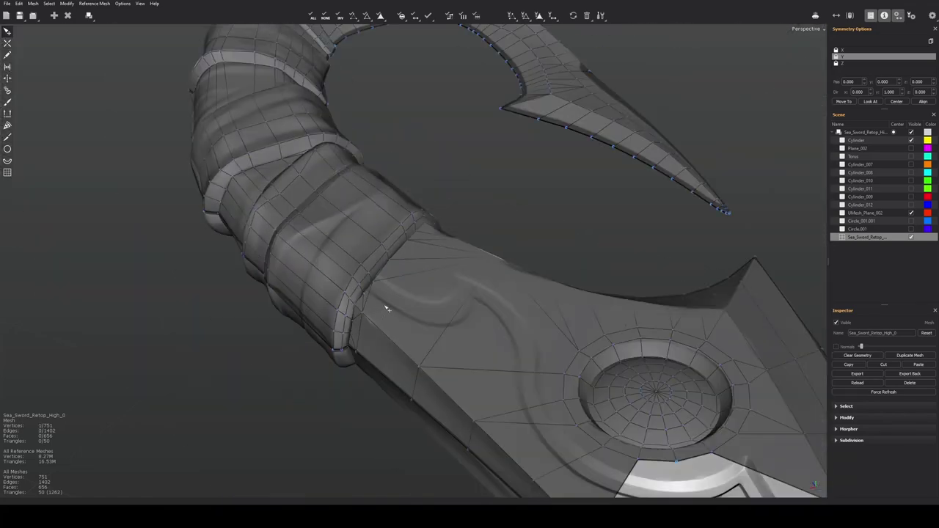
# Merge and reposition the vertices around the notch on the blade's edge strip to reduce its narrow faces
pyautogui.moveTo(386, 308); pyautogui.dragTo(518, 408, button='middle')
pyautogui.scroll(5, 316, 343)
pyautogui.moveTo(426, 342); pyautogui.dragTo(440, 308, button='middle')
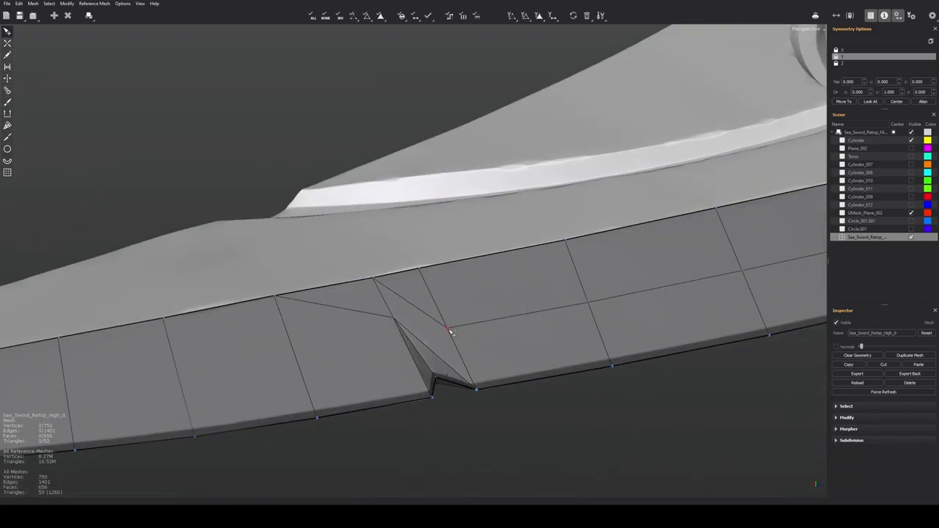
pyautogui.moveTo(450, 329); pyautogui.dragTo(413, 330)
pyautogui.scroll(-3, 418, 294)
pyautogui.scroll(2, 402, 262)
pyautogui.scroll(3, 400, 276)
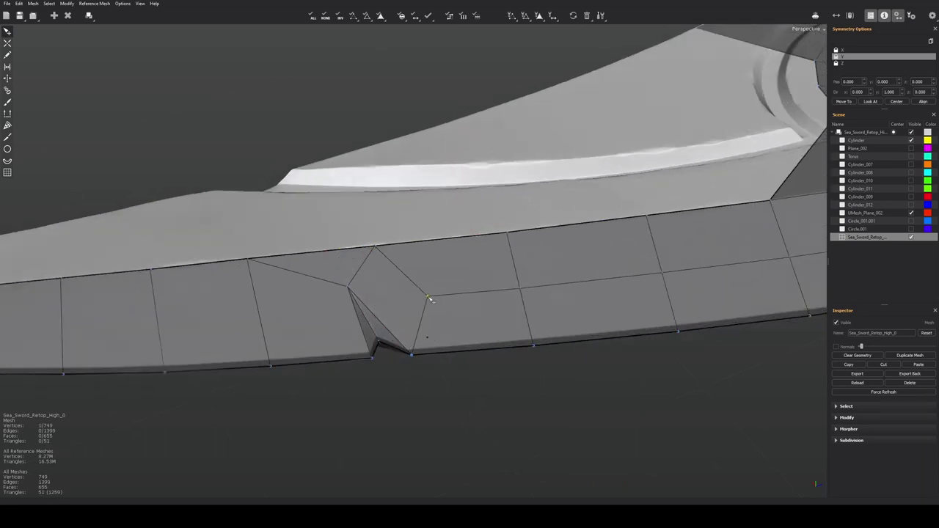
# Bridge faces across the open blade surface between the two edge strips on the tip side of the notch
pyautogui.scroll(-5, 452, 408)
pyautogui.moveTo(453, 407)
pyautogui.mouseDown(button='middle')
pyautogui.moveTo(404, 356)
pyautogui.moveTo(397, 413)
pyautogui.moveTo(580, 337)
pyautogui.moveTo(542, 303)
pyautogui.moveTo(313, 250)
pyautogui.mouseUp(button='middle')
pyautogui.scroll(2, 314, 251)
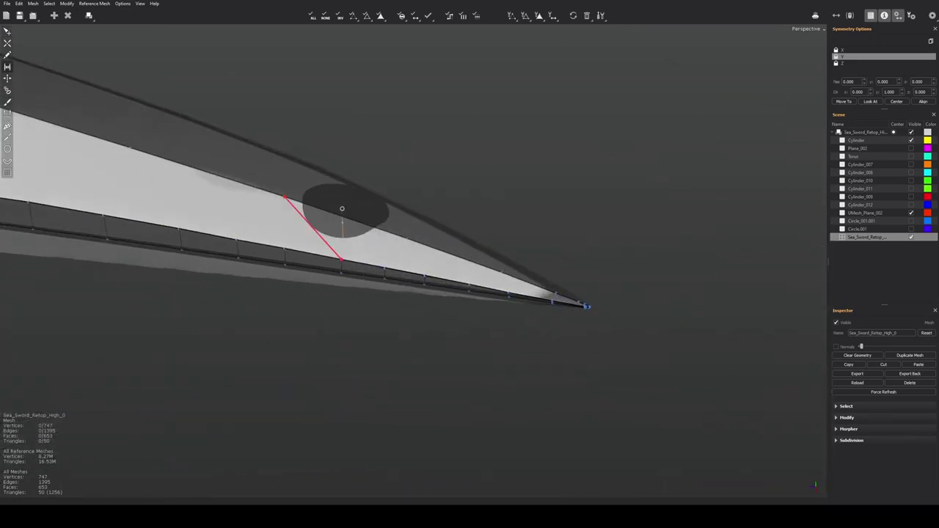
pyautogui.scroll(-4, 306, 215)
pyautogui.moveTo(305, 216); pyautogui.dragTo(501, 301, button='middle')
pyautogui.keyDown('shift'); pyautogui.moveTo(539, 259); pyautogui.dragTo(452, 261, button='middle'); pyautogui.keyUp('shift')
pyautogui.scroll(4, 452, 262)
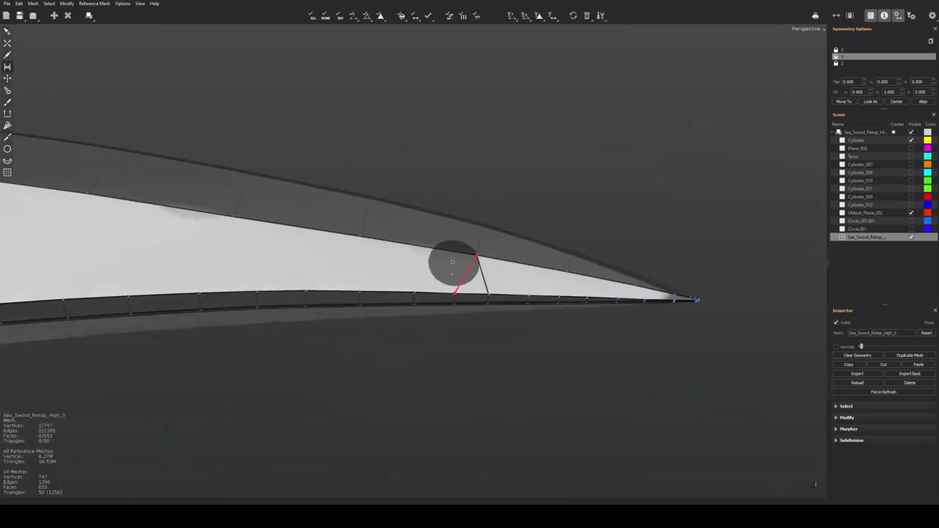
pyautogui.click(268, 243)
pyautogui.keyDown('shift'); pyautogui.moveTo(268, 242); pyautogui.dragTo(367, 231, button='middle'); pyautogui.keyUp('shift')
pyautogui.click(362, 254)
pyautogui.moveTo(274, 218); pyautogui.dragTo(352, 224, button='middle')
pyautogui.scroll(-2, 318, 245)
# Delete the geometry beside the blade notch and rebuild the edge strip there with new vertices and quads
pyautogui.press('q')
pyautogui.click(520, 283)
pyautogui.press('Delete')
pyautogui.press('w')
pyautogui.click(354, 227)
pyautogui.click(354, 184)
pyautogui.click(441, 238)
pyautogui.click(440, 202)
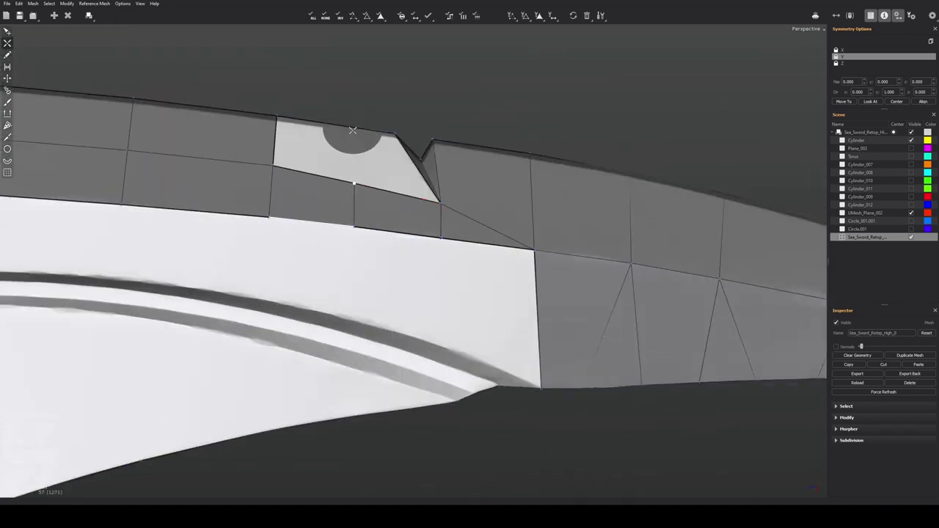
pyautogui.click(353, 130)
pyautogui.moveTo(353, 131); pyautogui.dragTo(372, 234, button='middle')
pyautogui.press('q')
pyautogui.click(314, 233)
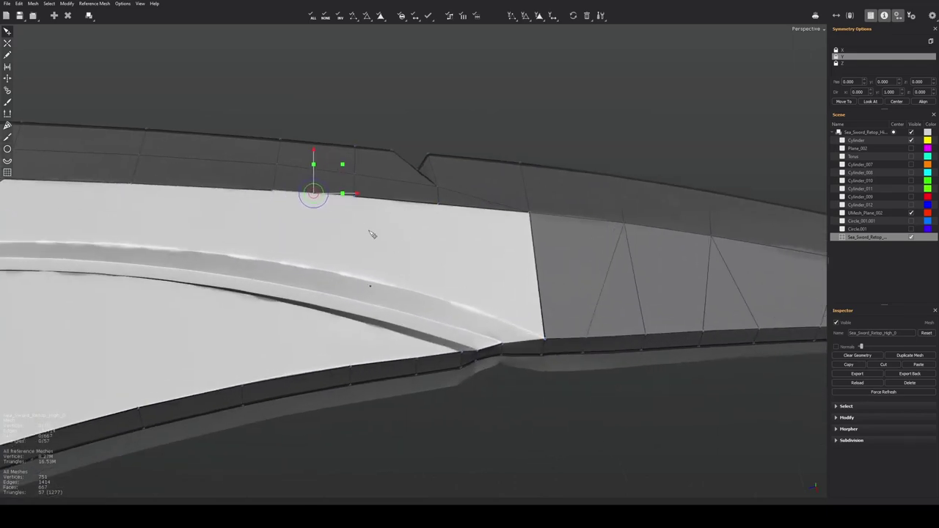
# Bridge faces across the blade between its upper and lower edge strips, from the notch to the gem socket area
pyautogui.click(495, 278)
pyautogui.click(471, 274)
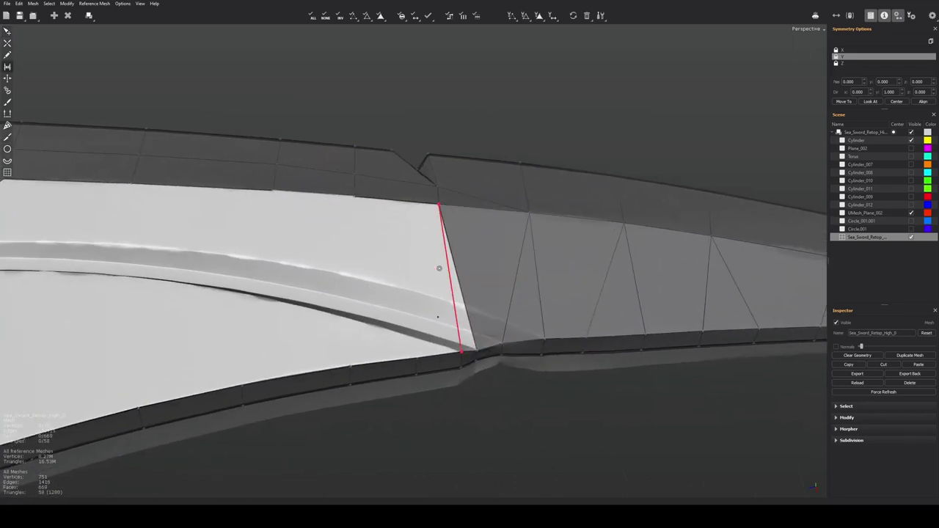
pyautogui.click(299, 311)
pyautogui.click(220, 282)
pyautogui.click(110, 282)
pyautogui.moveTo(110, 282); pyautogui.dragTo(290, 248, button='middle')
pyautogui.click(279, 281)
pyautogui.click(287, 285)
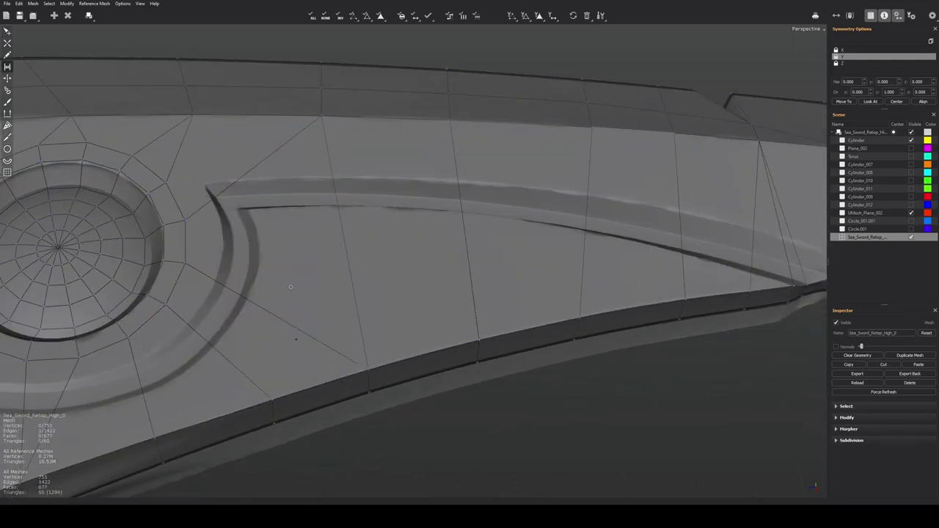
# Cut two extra edges across the edge strips near the blade tip
pyautogui.scroll(-5, 289, 285)
pyautogui.press('q')
pyautogui.moveTo(390, 365)
pyautogui.mouseDown(button='middle')
pyautogui.moveTo(505, 331)
pyautogui.moveTo(444, 291)
pyautogui.moveTo(401, 465)
pyautogui.mouseUp(button='middle')
pyautogui.scroll(5, 444, 291)
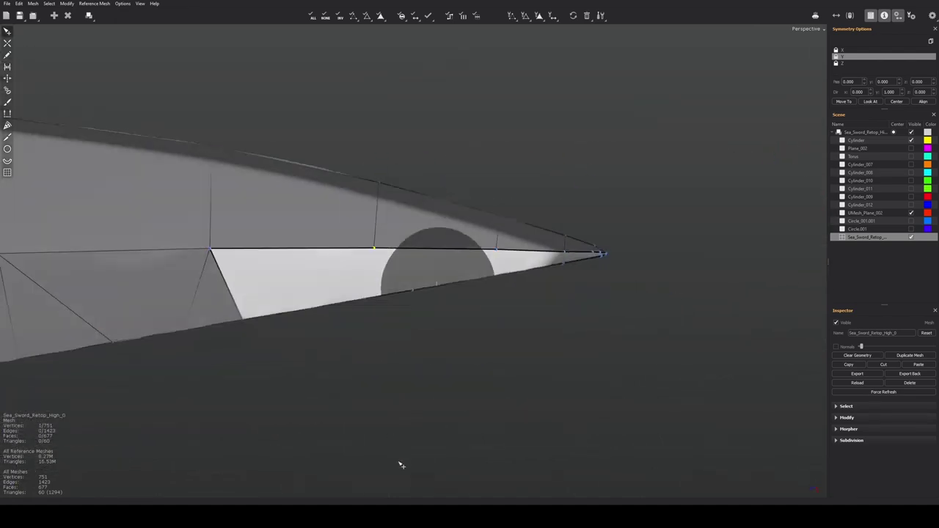
pyautogui.click(7, 125)
pyautogui.moveTo(309, 220); pyautogui.dragTo(323, 176, button='middle')
pyautogui.moveTo(412, 143); pyautogui.dragTo(430, 201)
pyautogui.moveTo(275, 151); pyautogui.dragTo(289, 231)
pyautogui.press('q')
pyautogui.moveTo(280, 163); pyautogui.dragTo(367, 283, button='middle')
# Bridge the remaining open gap between the two edge strips toward the blade tip
pyautogui.press('r')
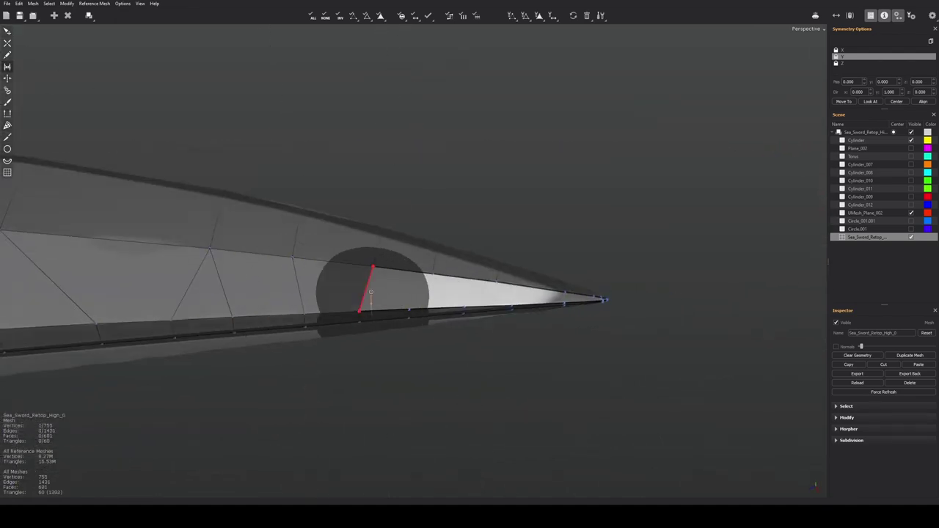
pyautogui.click(373, 288)
pyautogui.click(447, 292)
pyautogui.moveTo(495, 296); pyautogui.dragTo(464, 269, button='middle')
pyautogui.click(367, 261)
pyautogui.press('w')
pyautogui.press('q')
# Close the last faces at the blade tip and connect the inner vertex to the tip's lower edge
pyautogui.click(389, 289)
pyautogui.moveTo(456, 313); pyautogui.dragTo(500, 277, button='middle')
pyautogui.click(329, 333)
pyautogui.click(363, 314)
pyautogui.click(463, 313)
pyautogui.press('q')
pyautogui.click(354, 259)
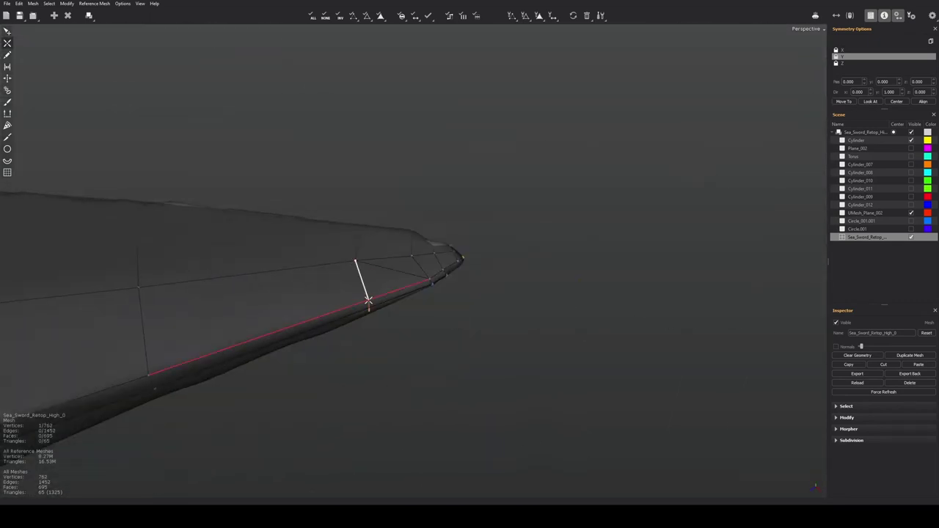
pyautogui.click(369, 304)
# Select all vertices, edges and faces of the half-sword retopology mesh
pyautogui.moveTo(418, 280)
pyautogui.keyDown('alt'); pyautogui.mouseDown()
pyautogui.moveTo(507, 216)
pyautogui.moveTo(448, 207)
pyautogui.mouseUp(); pyautogui.keyUp('alt')
pyautogui.scroll(-10, 448, 207)
pyautogui.scroll(8, 448, 208)
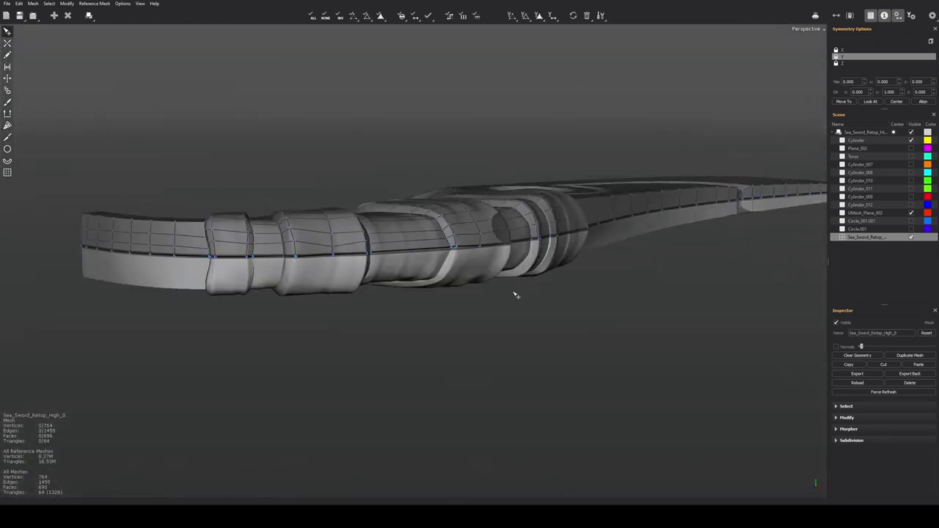
pyautogui.click(898, 16)
pyautogui.click(845, 364)
pyautogui.click(891, 387)
pyautogui.scroll(-3, 889, 389)
pyautogui.click(850, 394)
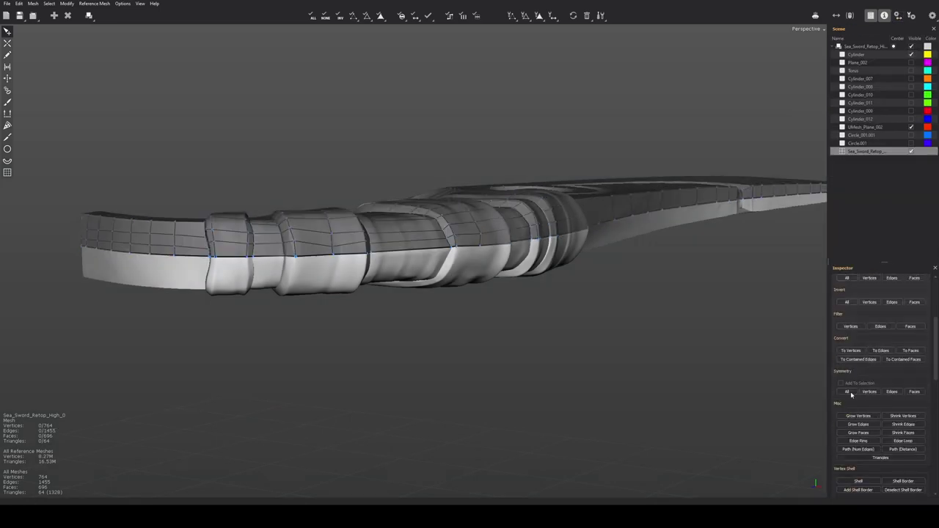
pyautogui.scroll(-5, 850, 394)
pyautogui.scroll(7, 860, 407)
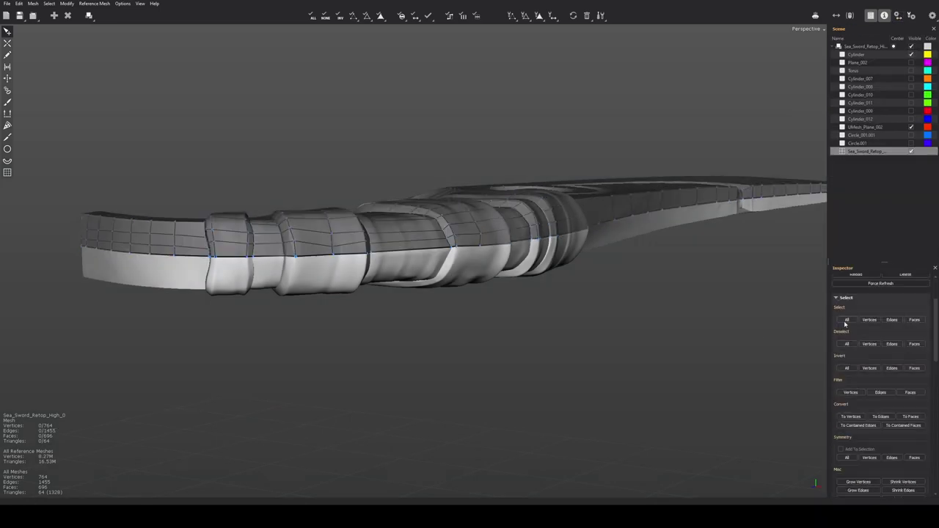
pyautogui.click(845, 322)
pyautogui.scroll(-14, 852, 378)
pyautogui.scroll(4, 855, 377)
# Show the symmetry options and select the mesh edges lying on the symmetry plane
pyautogui.click(900, 17)
pyautogui.scroll(-3, 863, 408)
pyautogui.scroll(3, 863, 409)
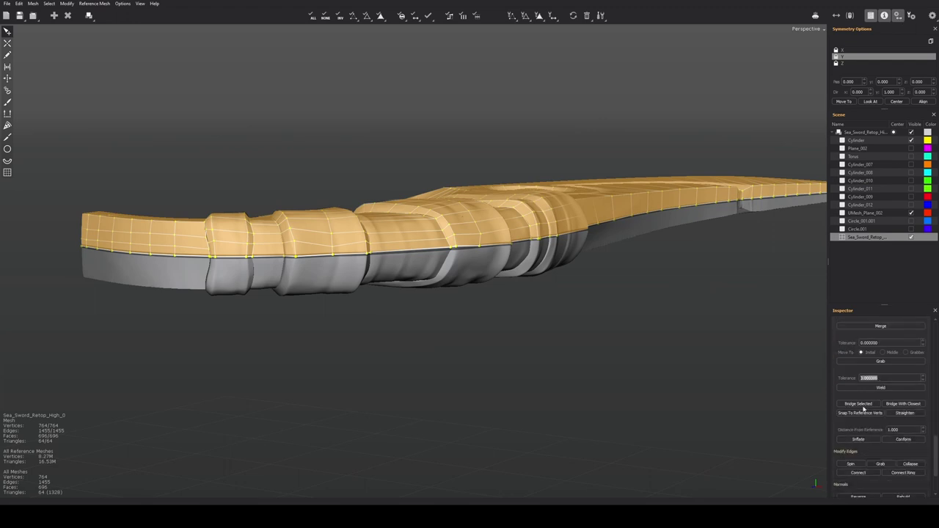
pyautogui.click(858, 366)
pyautogui.keyDown('alt'); pyautogui.moveTo(718, 338); pyautogui.dragTo(484, 316); pyautogui.keyUp('alt')
pyautogui.click(892, 416)
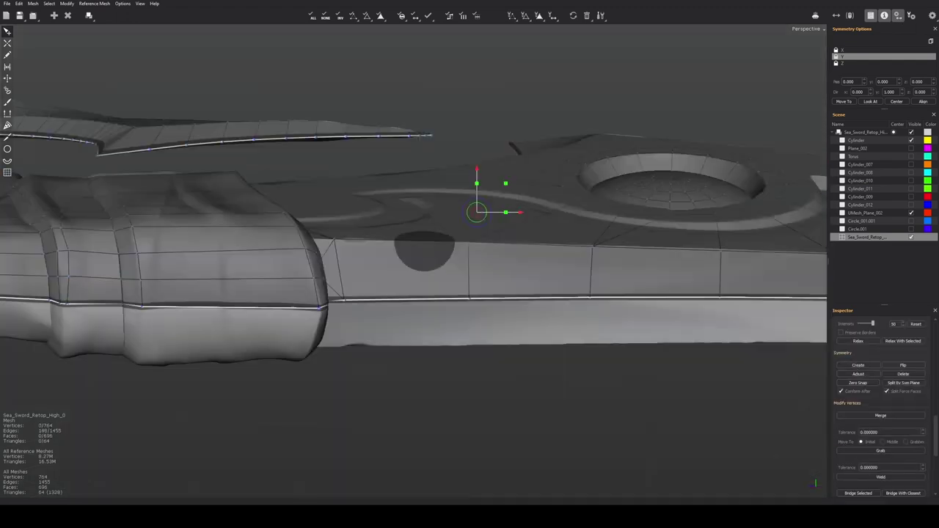
pyautogui.scroll(13, 857, 368)
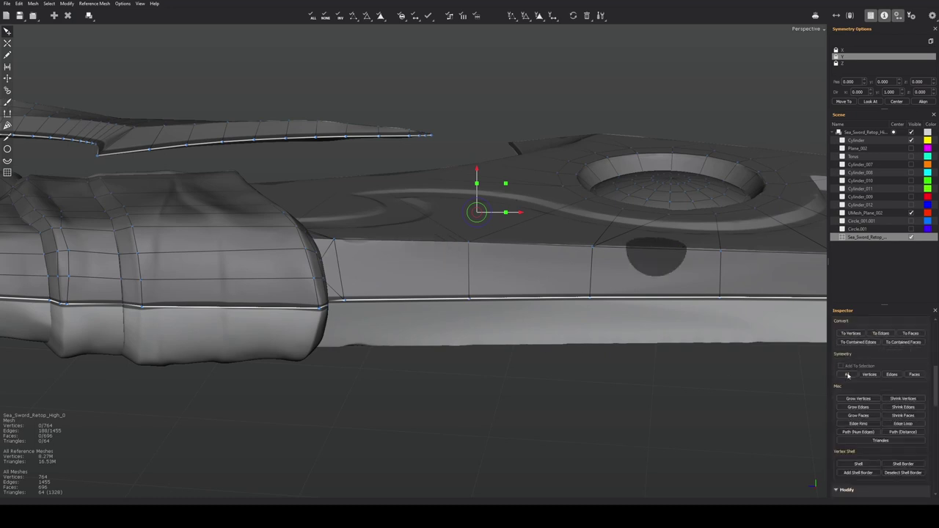
# Select the whole mesh and create its mirrored half across the symmetry plane
pyautogui.hotkey('ctrl', 'a')
pyautogui.scroll(-14, 856, 396)
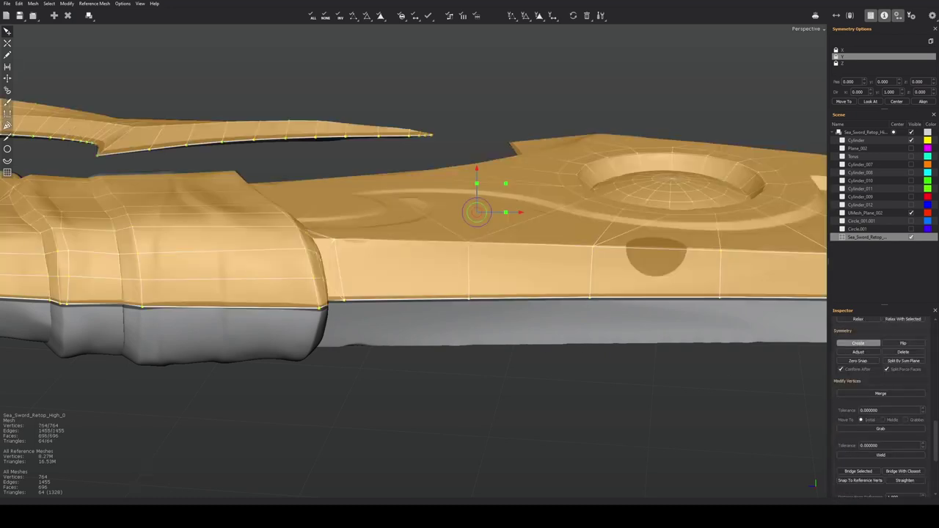
pyautogui.scroll(-10, 513, 394)
pyautogui.scroll(10, 513, 394)
pyautogui.scroll(13, 846, 440)
# Select the complete mirrored mesh and weld its vertices
pyautogui.click(847, 452)
pyautogui.scroll(-14, 864, 448)
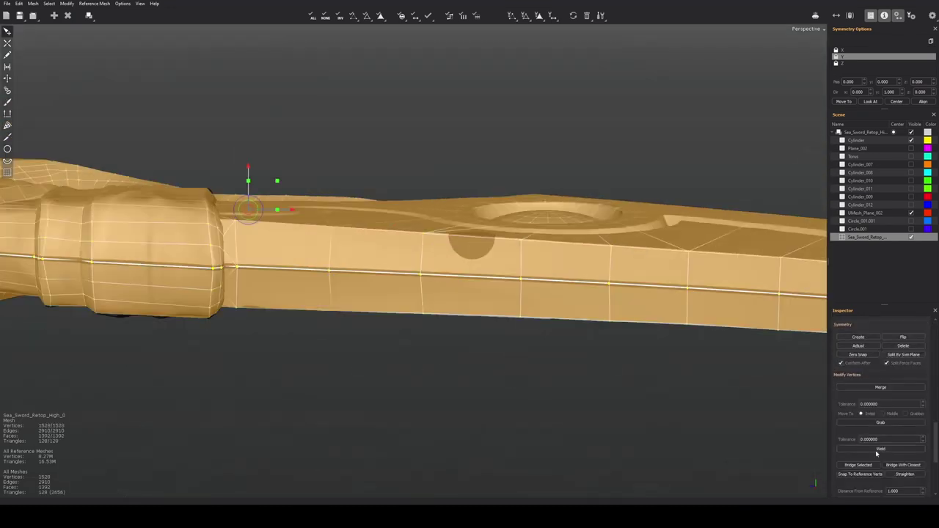
pyautogui.click(857, 450)
# Try moving a vertex on the blade's centre seam beside the handle, and undo the move
pyautogui.keyDown('alt'); pyautogui.moveTo(755, 445); pyautogui.dragTo(335, 405); pyautogui.keyUp('alt')
pyautogui.scroll(-5, 545, 373)
pyautogui.scroll(5, 336, 404)
pyautogui.click(335, 404)
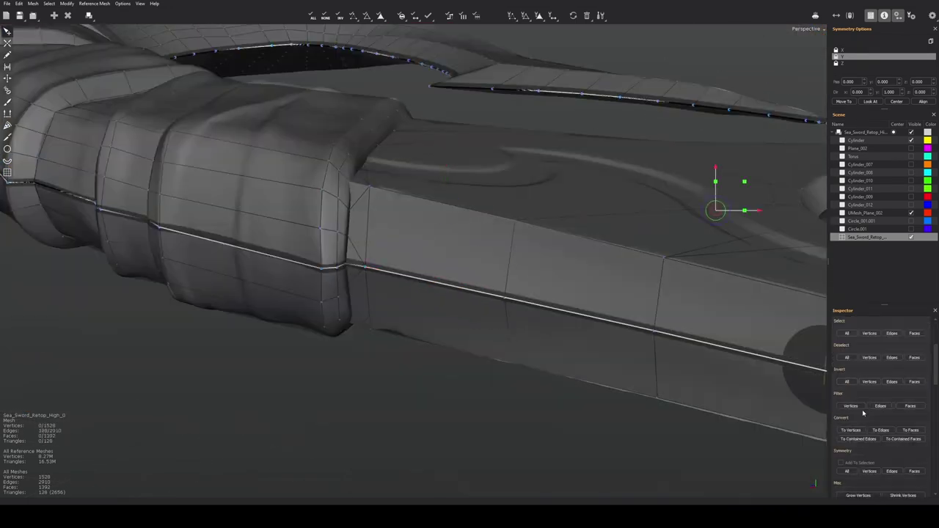
pyautogui.scroll(-2, 873, 430)
pyautogui.moveTo(653, 330); pyautogui.dragTo(571, 320)
pyautogui.hotkey('ctrl', 'z')
pyautogui.hotkey('ctrl', 'z')
pyautogui.hotkey('ctrl', 'z')
pyautogui.hotkey('ctrl', 'z')
pyautogui.click(652, 330)
pyautogui.hotkey('ctrl', 'z')
pyautogui.click(572, 321)
# Examine the retopologized handle, bare handle end and blade from several angles
pyautogui.keyDown('alt'); pyautogui.moveTo(572, 321); pyautogui.dragTo(454, 342, button='right'); pyautogui.keyUp('alt')
pyautogui.keyDown('alt'); pyautogui.moveTo(318, 195); pyautogui.dragTo(239, 304); pyautogui.keyUp('alt')
pyautogui.keyDown('alt'); pyautogui.moveTo(784, 233); pyautogui.dragTo(587, 257, button='middle'); pyautogui.keyUp('alt')
pyautogui.keyDown('alt'); pyautogui.moveTo(587, 257); pyautogui.dragTo(884, 26); pyautogui.keyUp('alt')
pyautogui.keyDown('alt'); pyautogui.moveTo(564, 136); pyautogui.dragTo(140, 5); pyautogui.keyUp('alt')
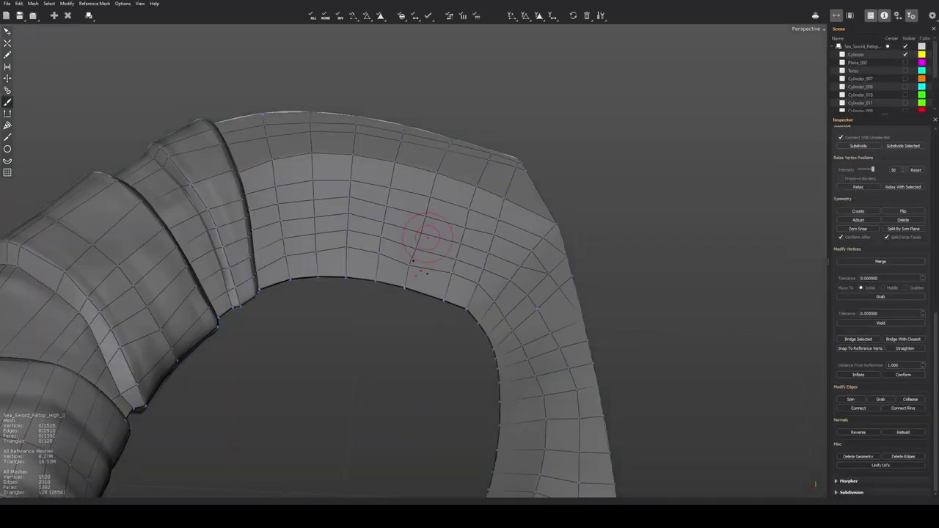
pyautogui.moveTo(378, 220); pyautogui.dragTo(257, 220, button='middle')
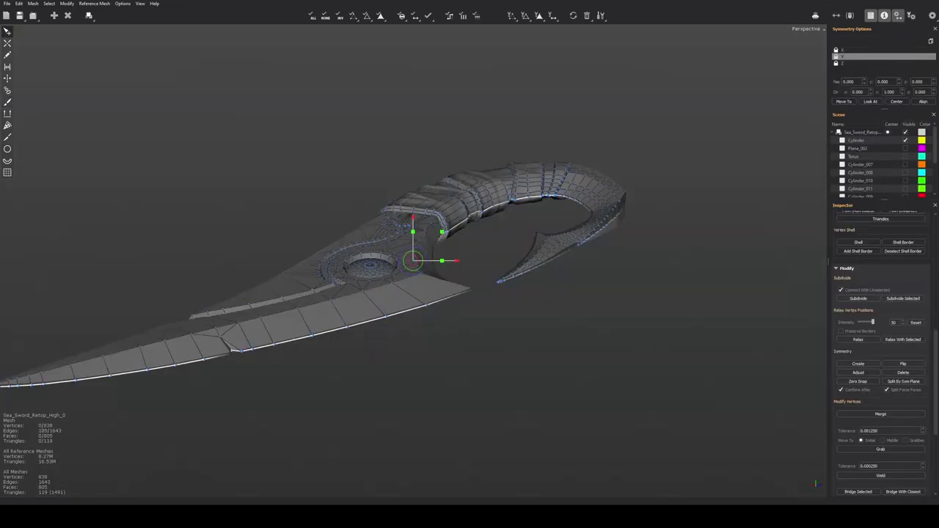
pyautogui.moveTo(315, 180); pyautogui.dragTo(276, 294, button='middle')
pyautogui.moveTo(568, 182); pyautogui.dragTo(671, 230, button='middle')
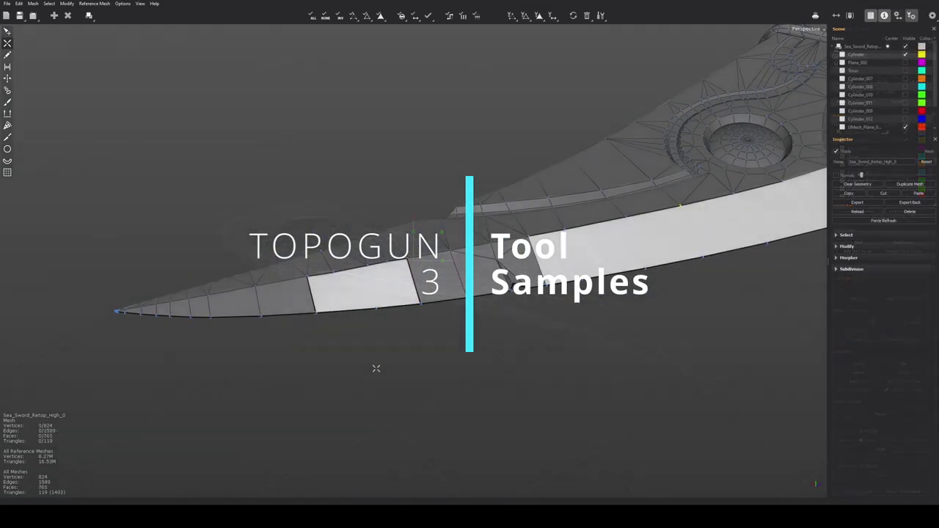
# Merge the extra vertex on the upper edge of the gap near the blade tip into the adjacent corner vertex, and select nearby faces
pyautogui.moveTo(375, 369); pyautogui.dragTo(43, 48, button='middle')
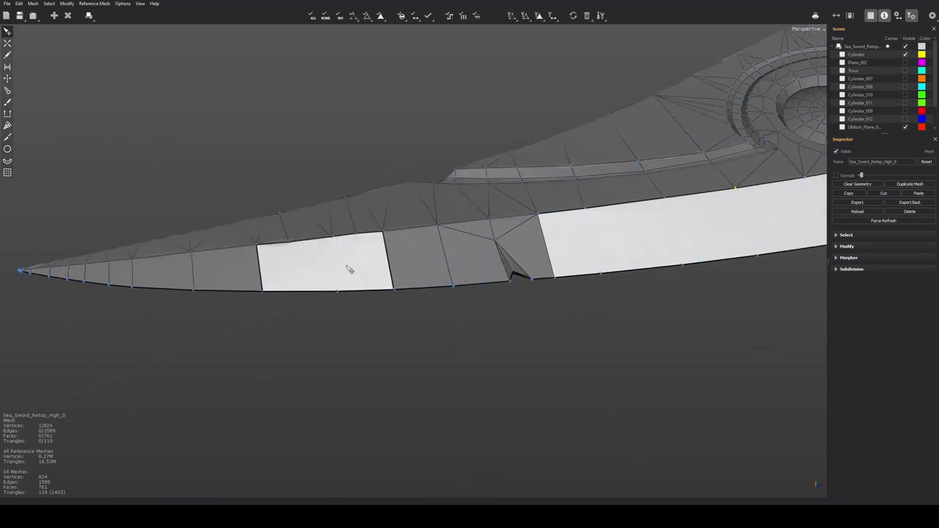
pyautogui.keyDown('alt'); pyautogui.moveTo(404, 330); pyautogui.dragTo(463, 354, button='middle'); pyautogui.keyUp('alt')
pyautogui.keyDown('alt'); pyautogui.moveTo(463, 355); pyautogui.dragTo(464, 359); pyautogui.keyUp('alt')
pyautogui.keyDown('alt'); pyautogui.moveTo(463, 358); pyautogui.dragTo(466, 394, button='middle'); pyautogui.keyUp('alt')
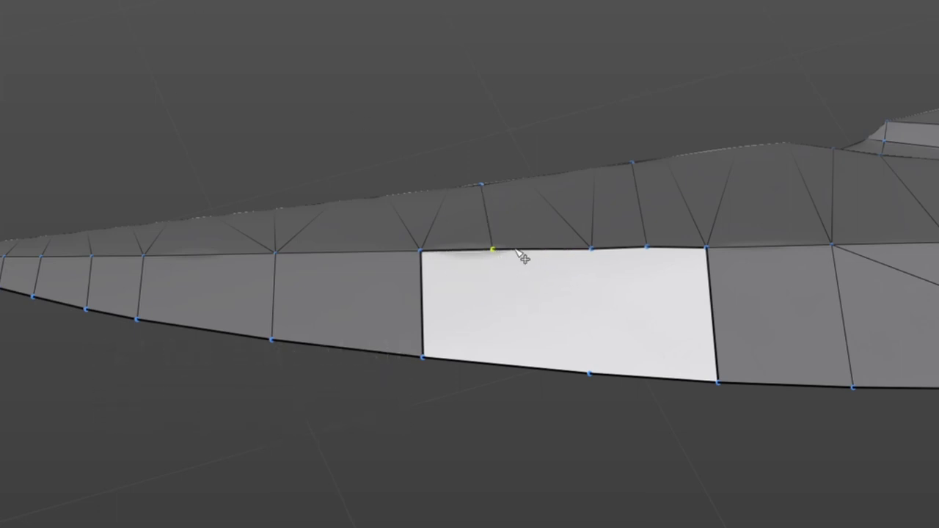
pyautogui.moveTo(493, 250); pyautogui.dragTo(423, 252)
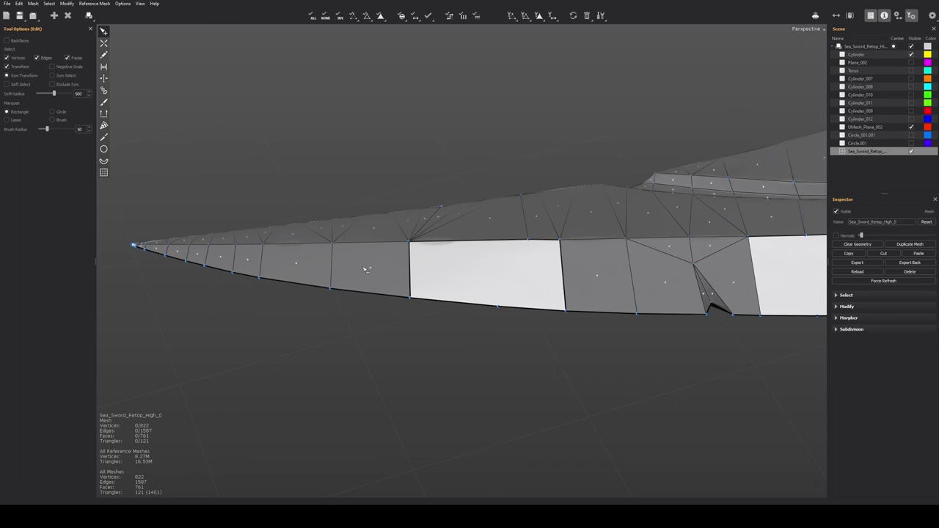
pyautogui.click(368, 267)
pyautogui.click(503, 220)
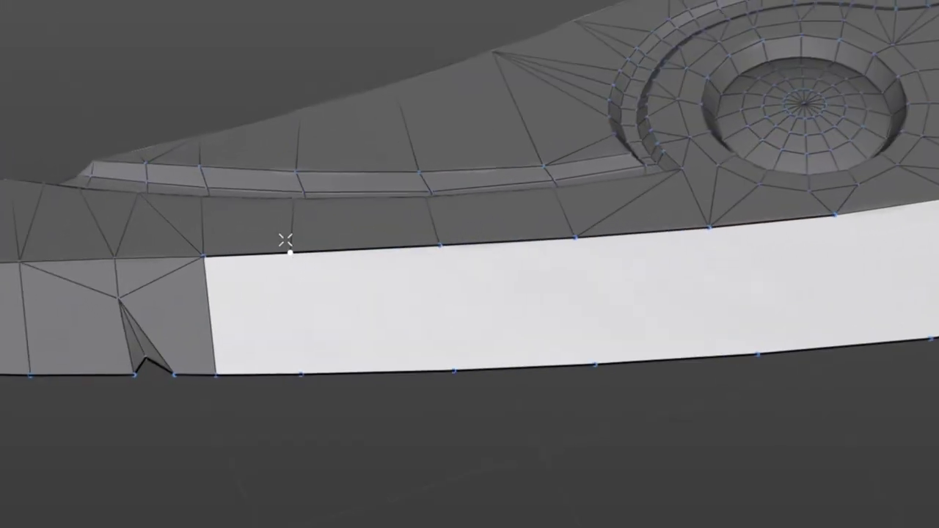
# Create the first quad of the open blade strip by connecting its second upper vertex to the lower vertex opposite
pyautogui.click(289, 252)
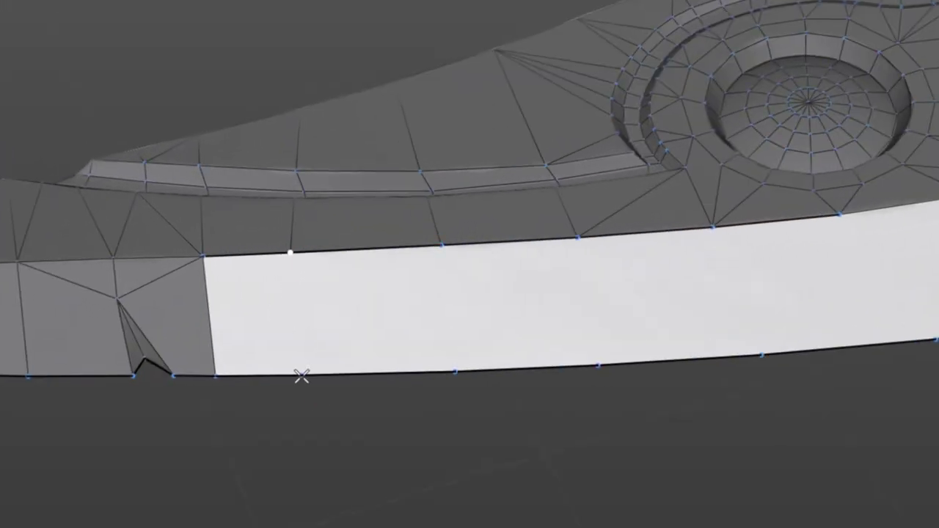
pyautogui.click(302, 375)
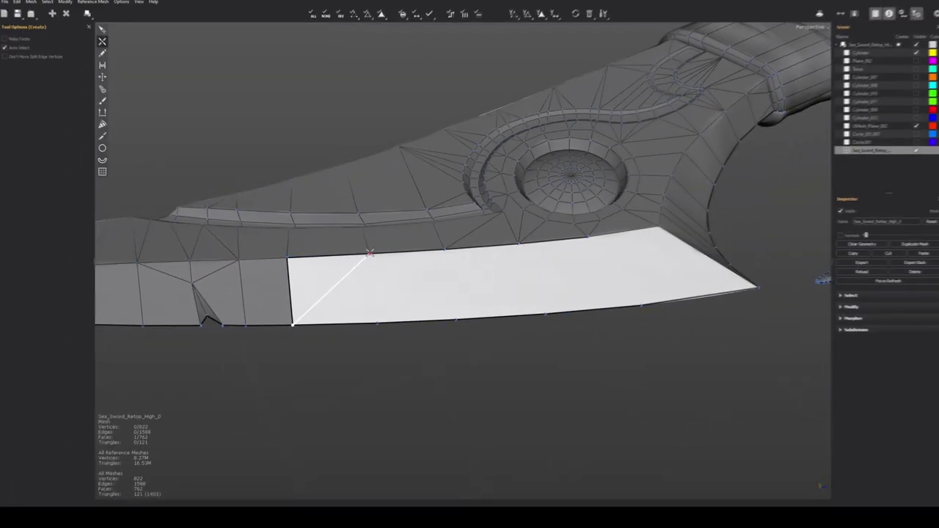
# Fill the open blade strip below the gem socket with a zigzag of triangles between its upper and lower vertices
pyautogui.click(442, 245)
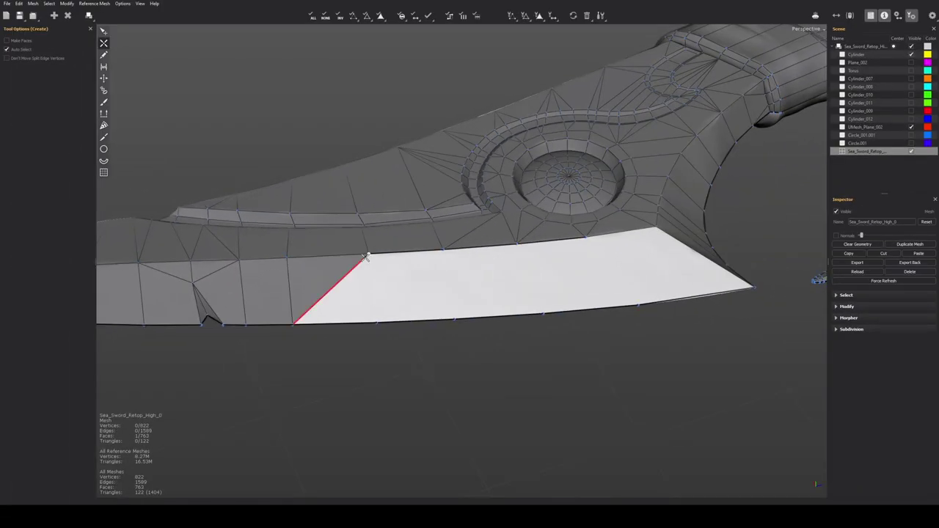
pyautogui.click(375, 322)
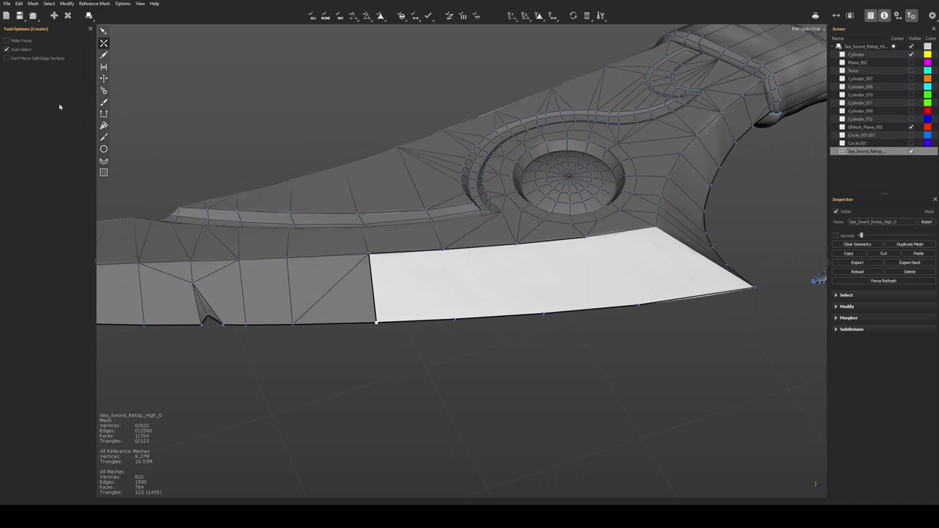
pyautogui.click(443, 251)
pyautogui.click(454, 318)
pyautogui.click(516, 244)
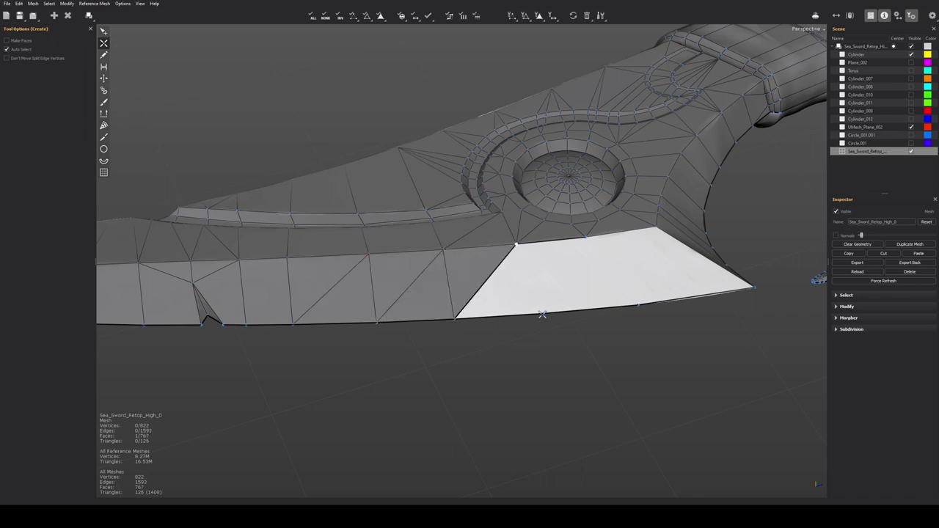
pyautogui.click(540, 311)
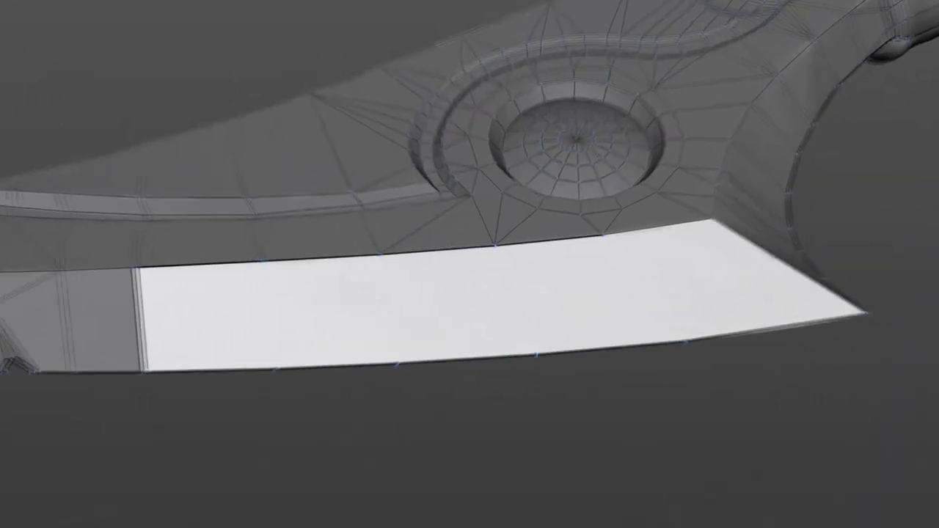
# Draw a chain of five connected edges lengthwise through the middle of the open blade strip below the gem socket
pyautogui.keyDown('ctrl'); pyautogui.rightClick(252, 304); pyautogui.keyUp('ctrl')
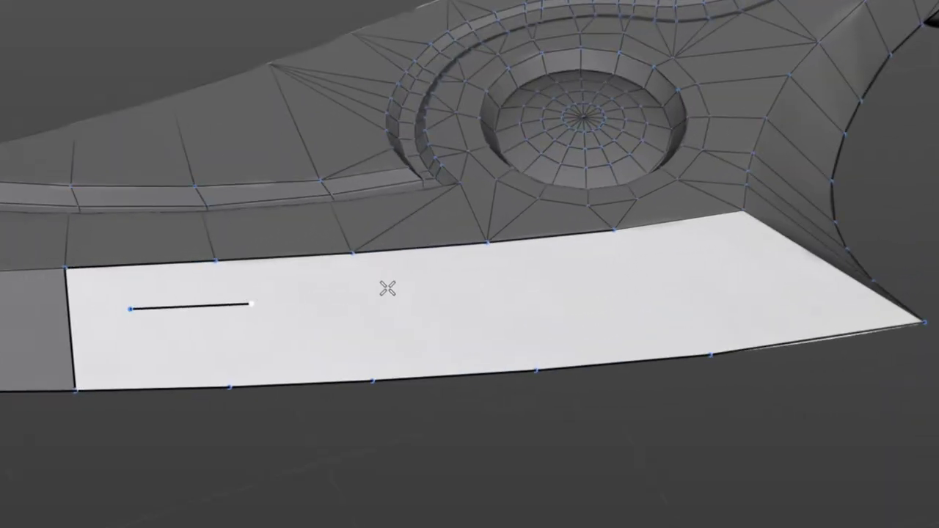
pyautogui.press('e')
pyautogui.click(426, 289)
pyautogui.press('e')
pyautogui.click(560, 274)
pyautogui.press('e')
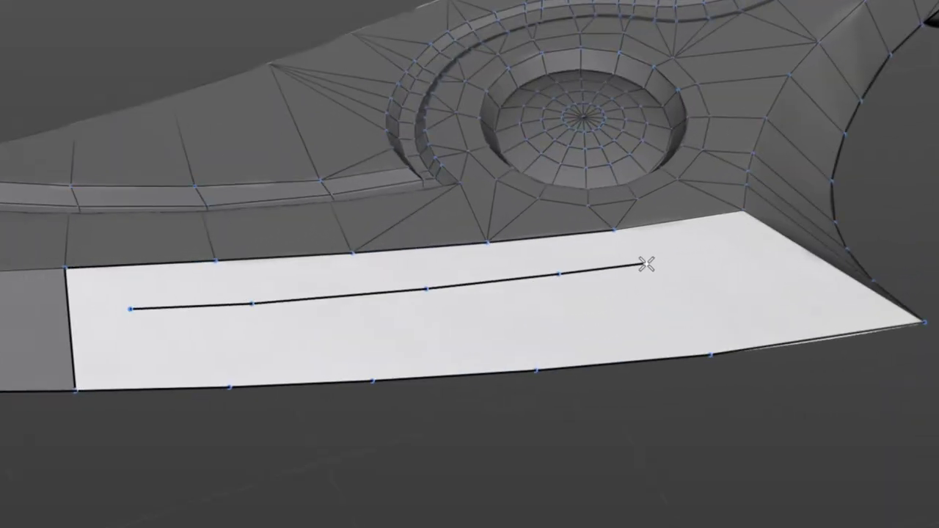
pyautogui.moveTo(646, 264); pyautogui.dragTo(767, 243)
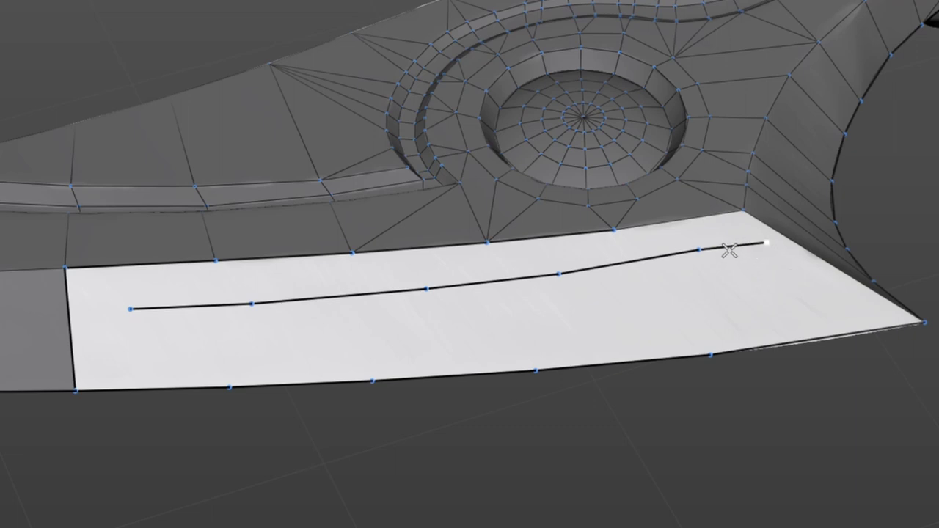
# Build one quad beneath the chain's last edge near the socket-side corner and another beneath its third edge
pyautogui.keyDown('ctrl'); pyautogui.rightClick(776, 290); pyautogui.keyUp('ctrl')
pyautogui.click(706, 297)
pyautogui.click(699, 250)
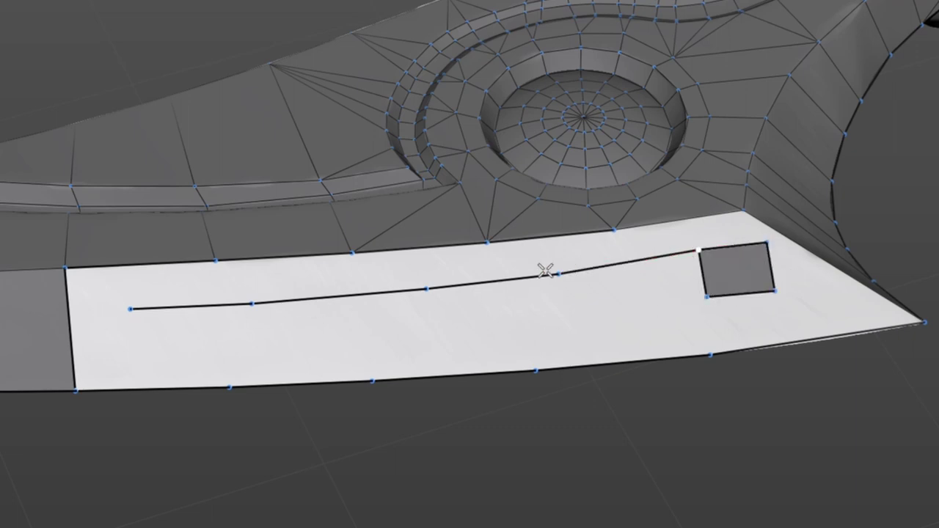
pyautogui.click(563, 319)
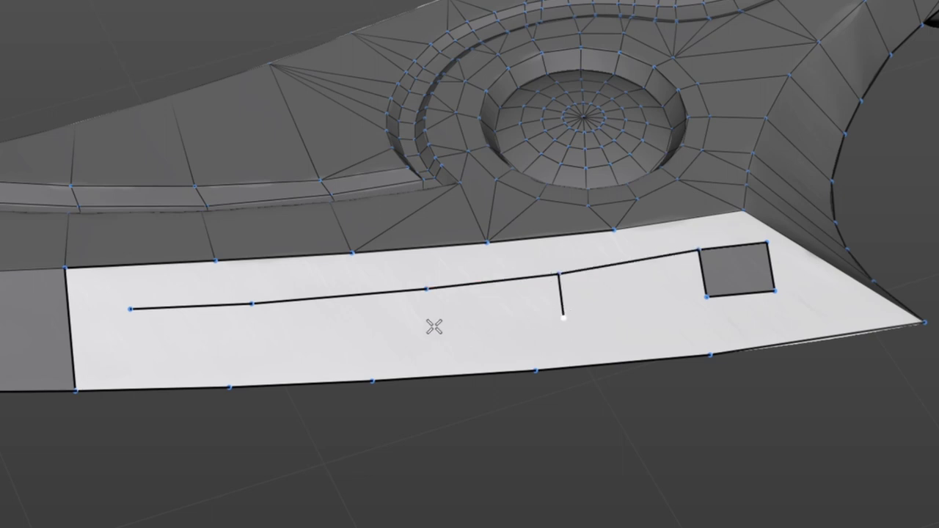
pyautogui.click(429, 326)
pyautogui.click(426, 289)
# Build a quad beneath the chain's first edge, at the end facing the blade tip
pyautogui.click(251, 302)
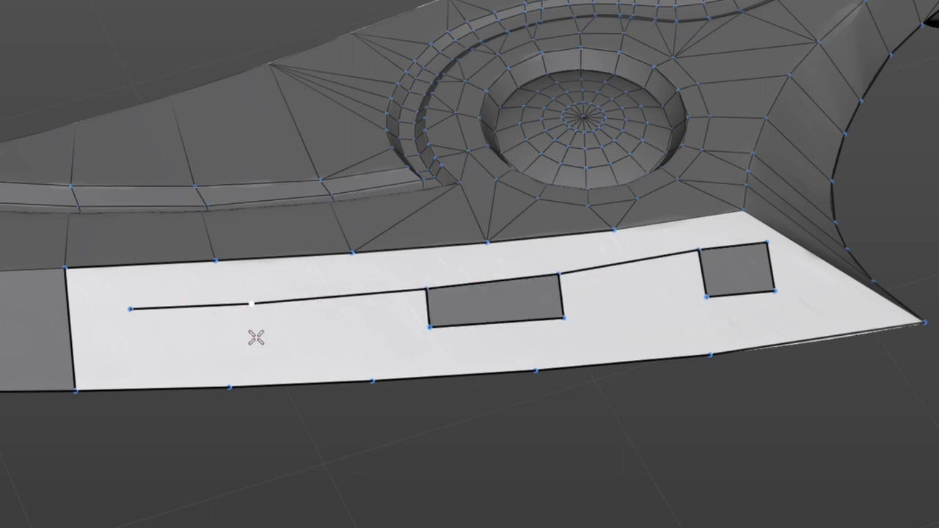
pyautogui.click(256, 338)
pyautogui.click(132, 343)
pyautogui.click(130, 308)
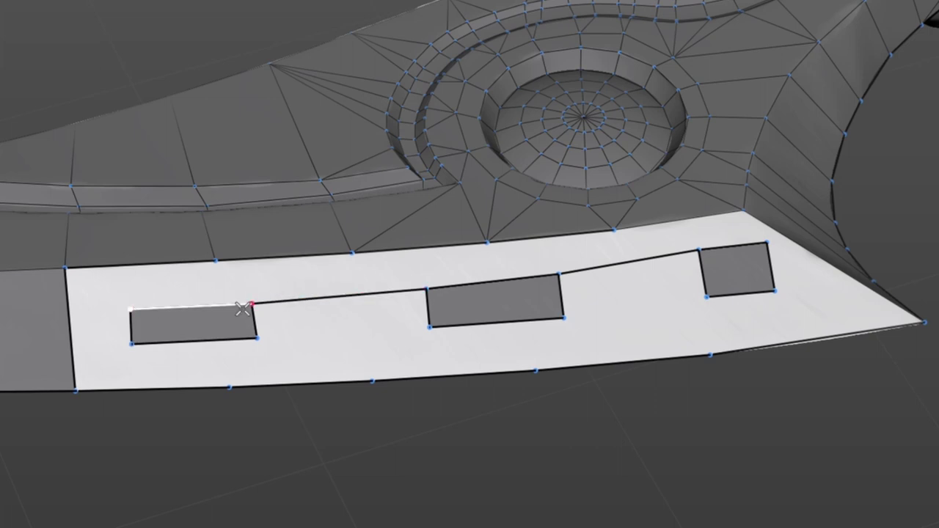
pyautogui.press('Return')
# Fill the gaps between the three separate quads by connecting their lower vertices into one continuous strip
pyautogui.press('k')
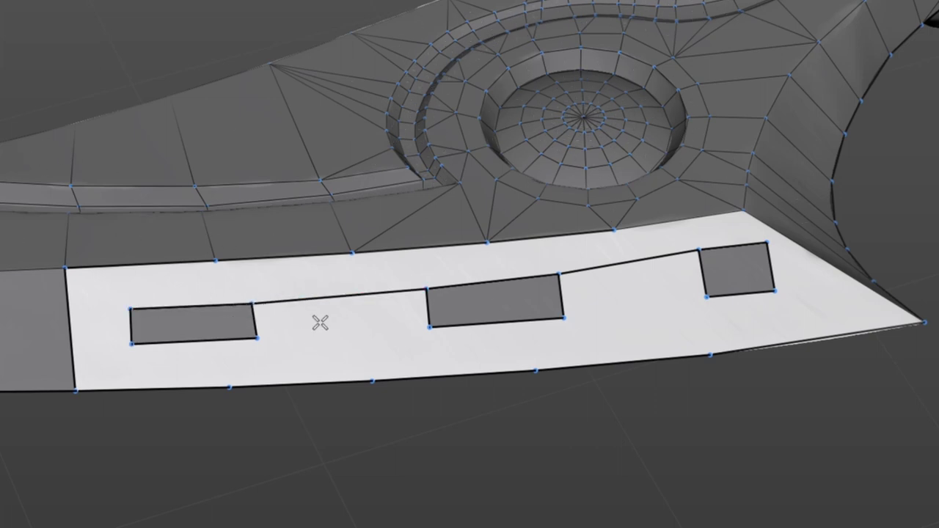
pyautogui.click(256, 337)
pyautogui.click(430, 325)
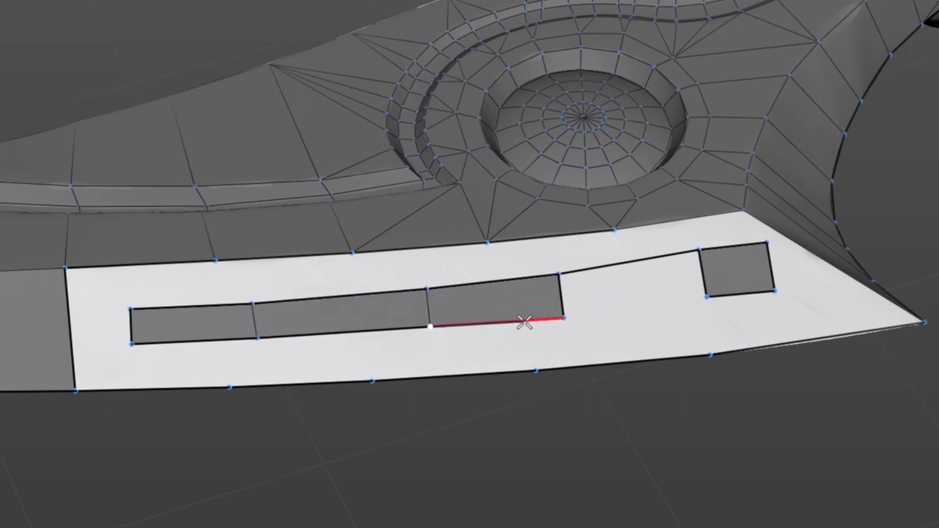
pyautogui.click(565, 317)
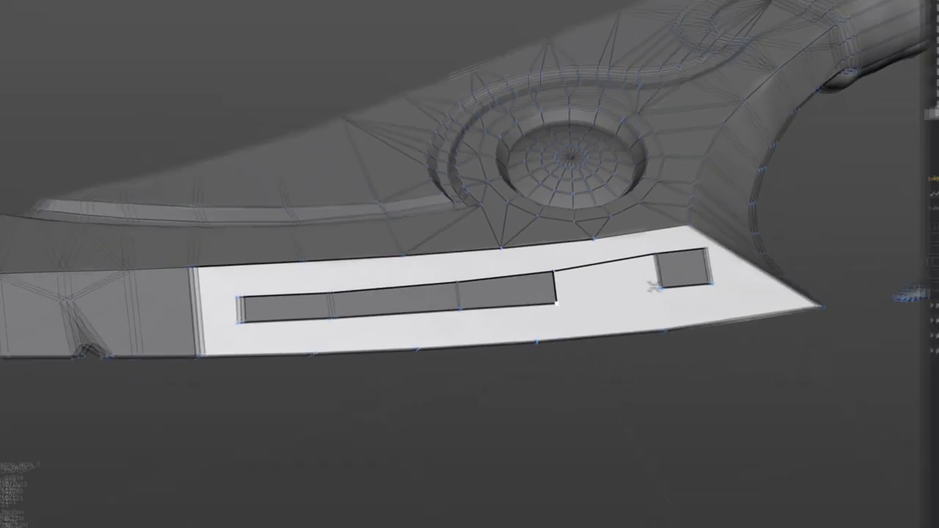
pyautogui.click(661, 288)
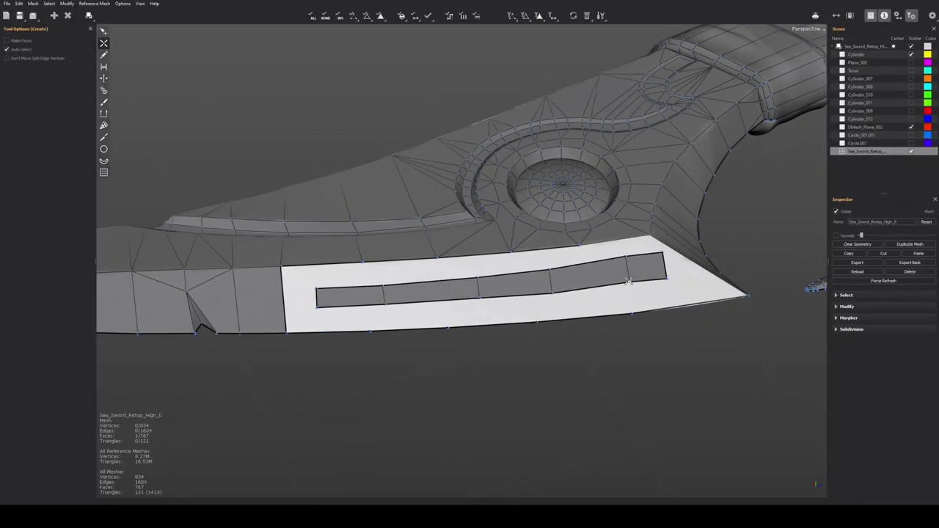
pyautogui.press('Return')
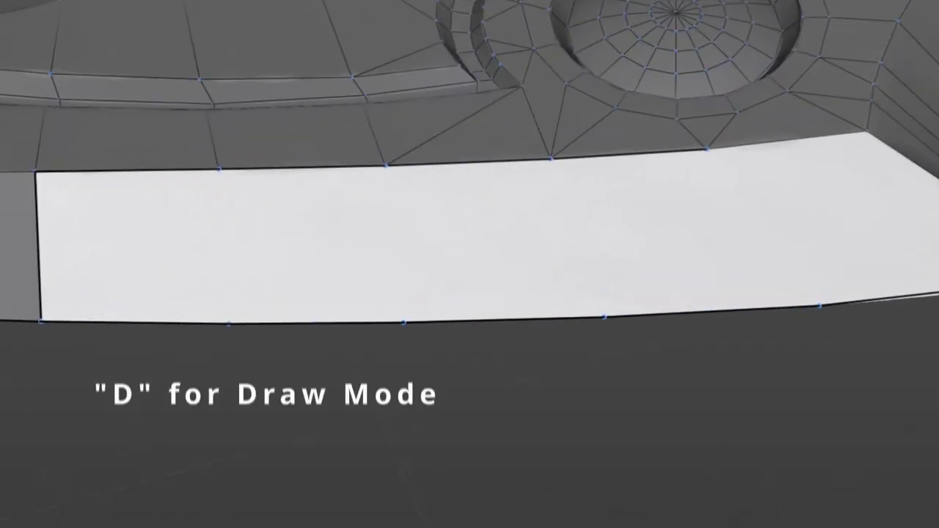
# Draw a grid of two lengthwise strokes and five crossing strokes on the open blade strip with the Draw tool
pyautogui.moveTo(152, 214); pyautogui.dragTo(546, 198)
pyautogui.moveTo(151, 272); pyautogui.dragTo(562, 253)
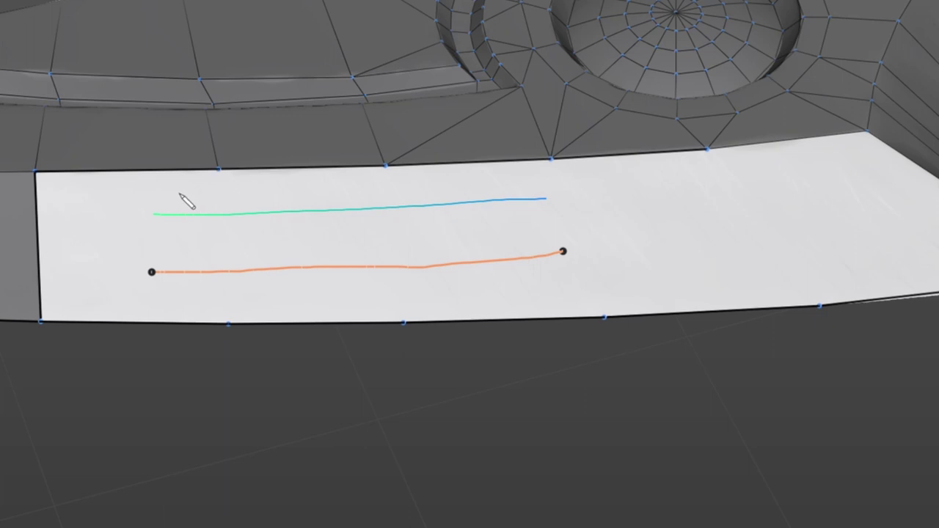
pyautogui.moveTo(181, 193); pyautogui.dragTo(168, 299)
pyautogui.moveTo(233, 190); pyautogui.dragTo(239, 301)
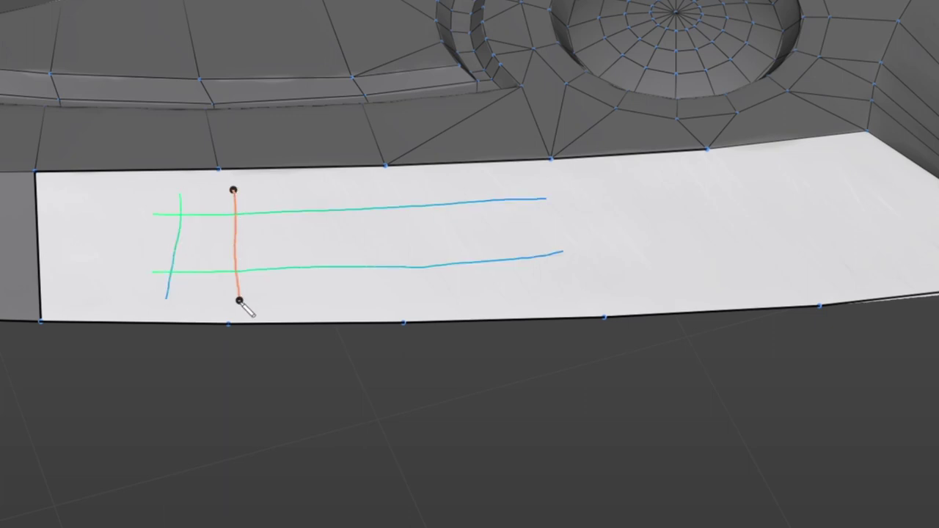
pyautogui.moveTo(298, 191); pyautogui.dragTo(318, 297)
pyautogui.moveTo(363, 191); pyautogui.dragTo(394, 293)
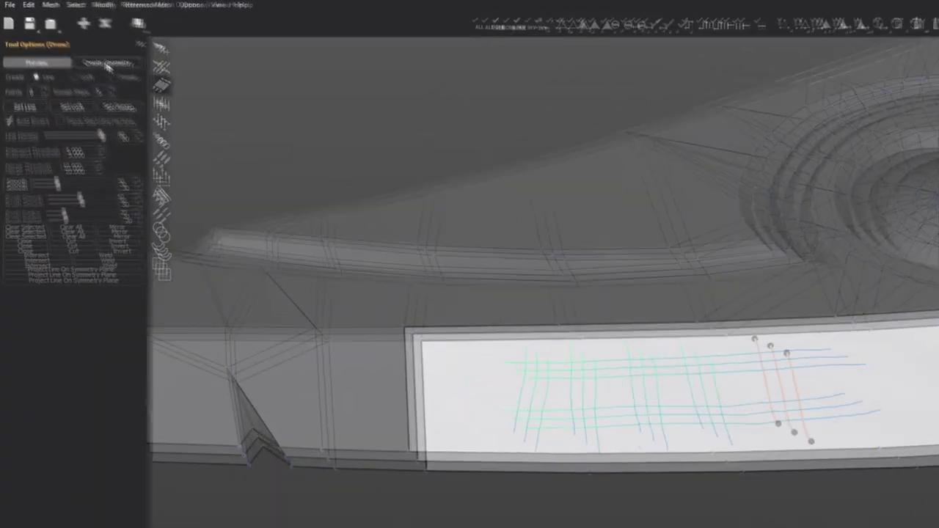
# Create the quad geometry from the drawn stroke grid and inspect the patch from a closer angle
pyautogui.click(69, 40)
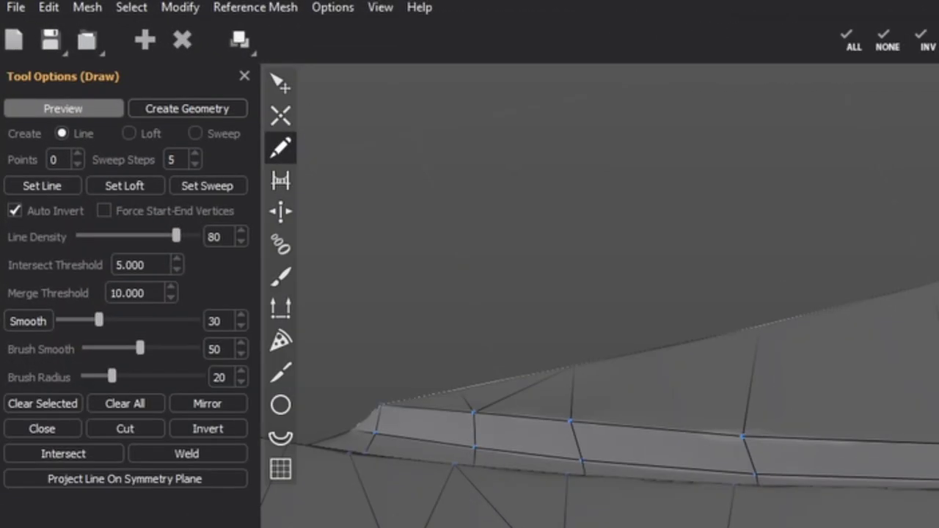
pyautogui.press('Return')
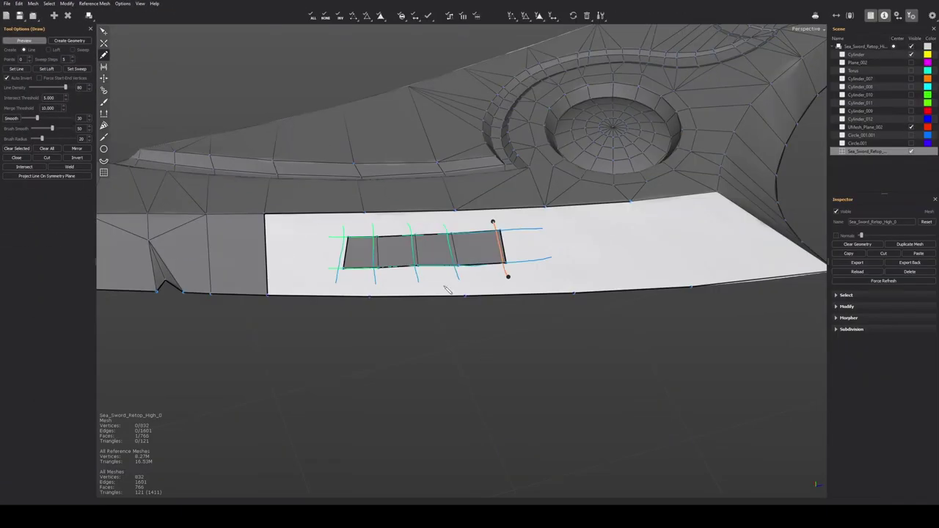
pyautogui.scroll(3, 448, 289)
pyautogui.keyDown('alt'); pyautogui.moveTo(447, 289); pyautogui.dragTo(501, 245); pyautogui.keyUp('alt')
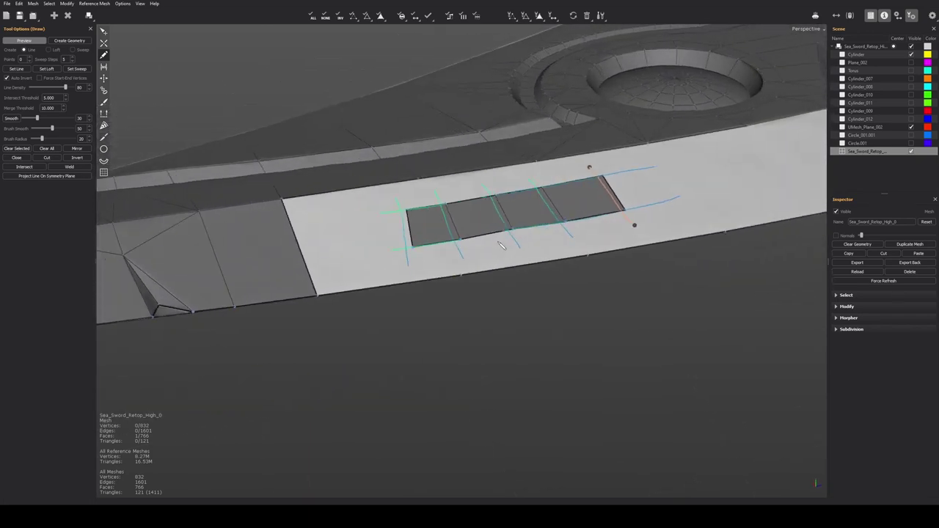
pyautogui.moveTo(501, 246); pyautogui.dragTo(479, 266, button='middle')
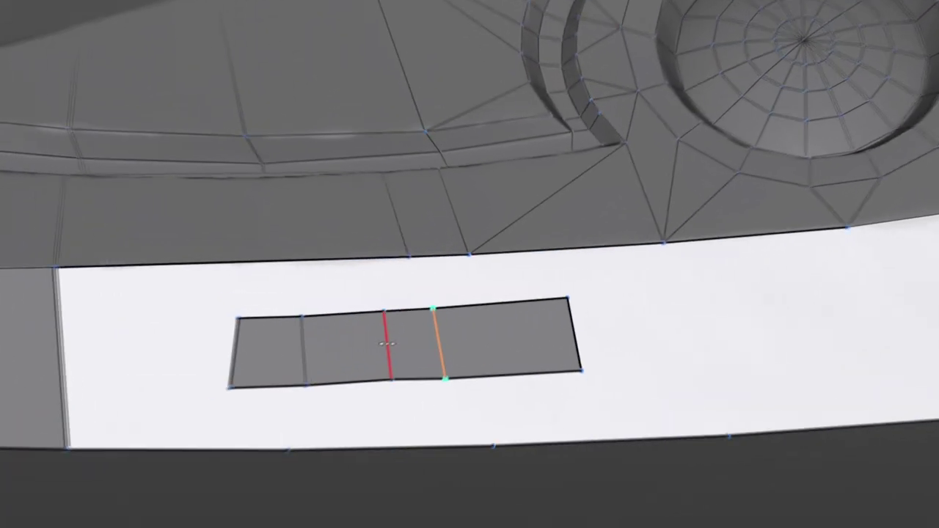
# Slide the patch's middle cross edge toward the blade tip, and try sliding the short edge on the gap's upper border
pyautogui.click(450, 311)
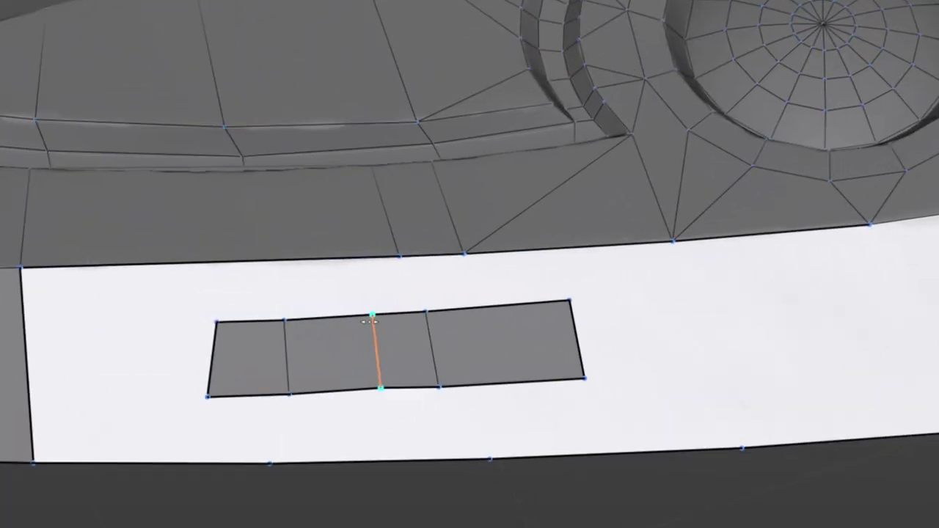
pyautogui.moveTo(372, 312); pyautogui.dragTo(333, 317, button='middle')
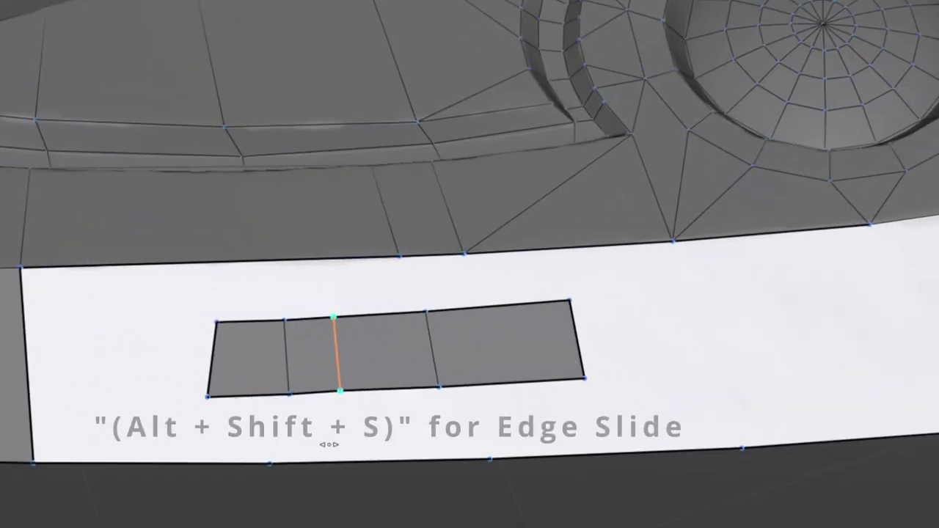
pyautogui.click(436, 255)
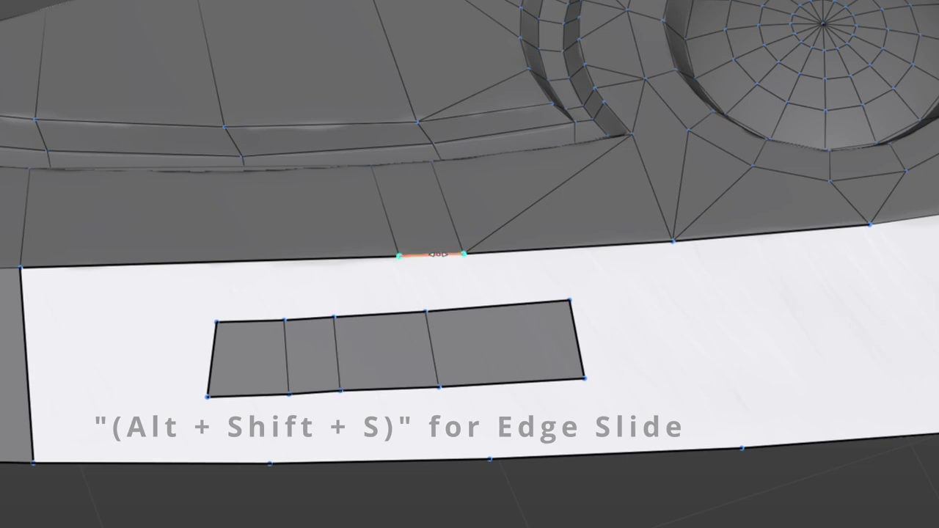
pyautogui.moveTo(464, 254); pyautogui.dragTo(450, 199, button='middle')
pyautogui.click(445, 199)
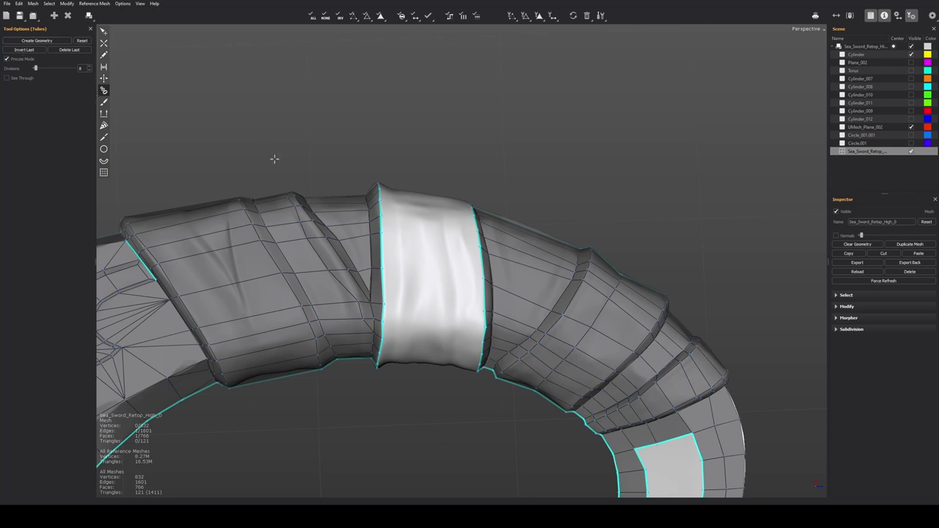
# In top view, draw three tube cross-sections across the bare band of the handle, using 8 divisions
pyautogui.scroll(-5, 440, 208)
pyautogui.keyDown('alt'); pyautogui.moveTo(439, 208); pyautogui.dragTo(449, 223); pyautogui.keyUp('alt')
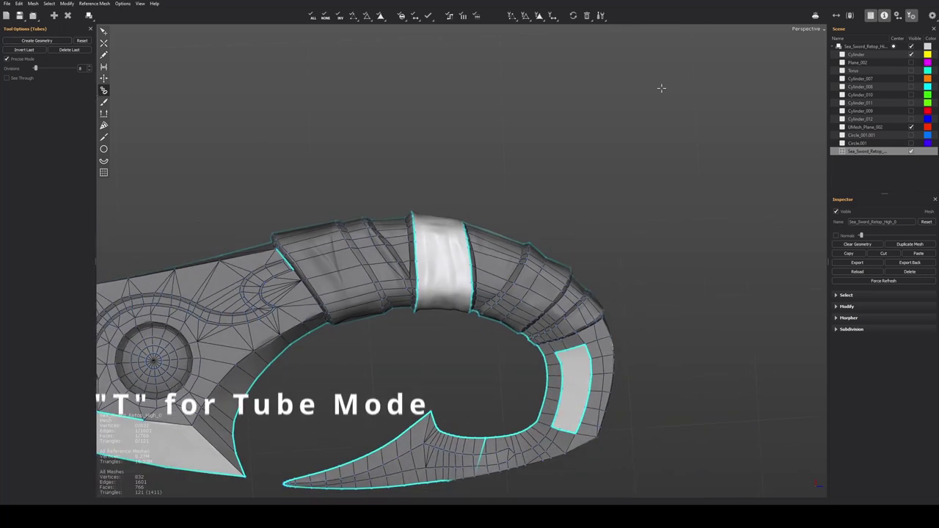
pyautogui.click(810, 74)
pyautogui.keyDown('alt'); pyautogui.moveTo(591, 299); pyautogui.dragTo(555, 189, button='middle'); pyautogui.keyUp('alt')
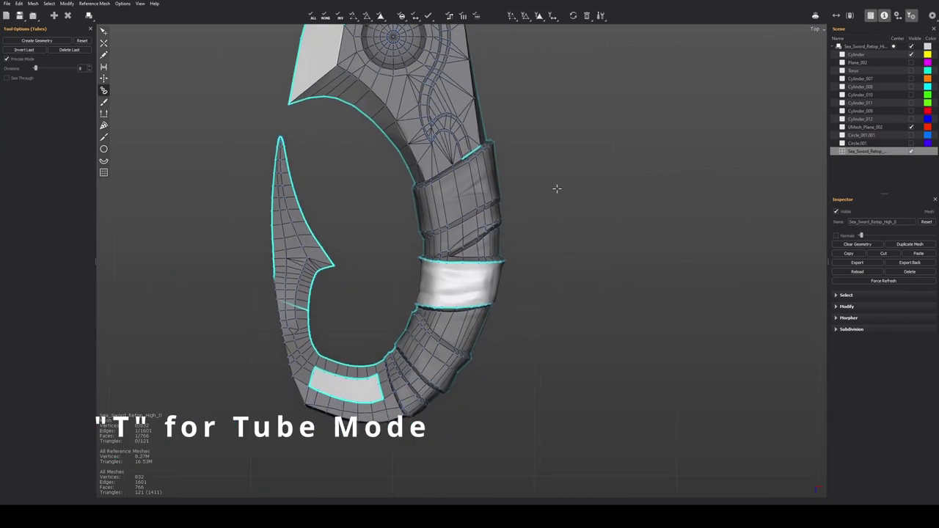
pyautogui.keyDown('alt'); pyautogui.moveTo(554, 251); pyautogui.dragTo(552, 223, button='middle'); pyautogui.keyUp('alt')
pyautogui.scroll(5, 541, 262)
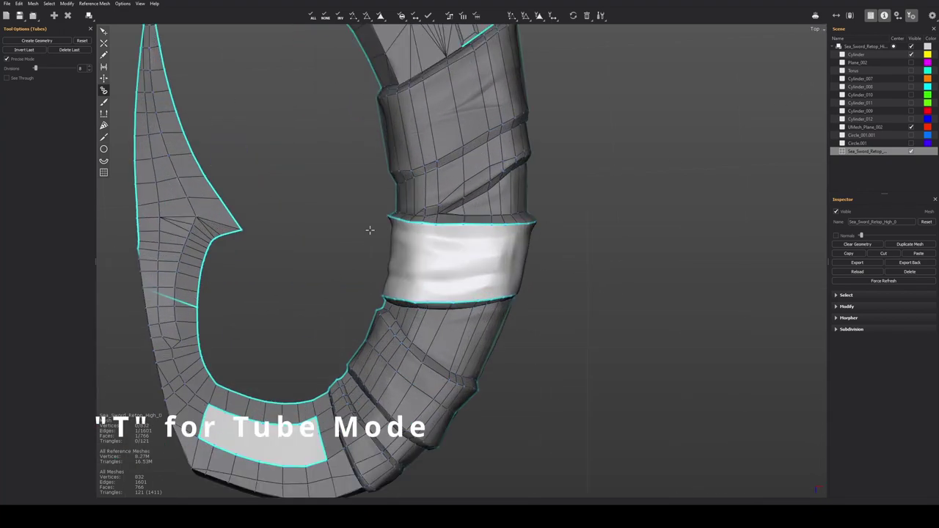
pyautogui.moveTo(370, 231); pyautogui.dragTo(582, 241)
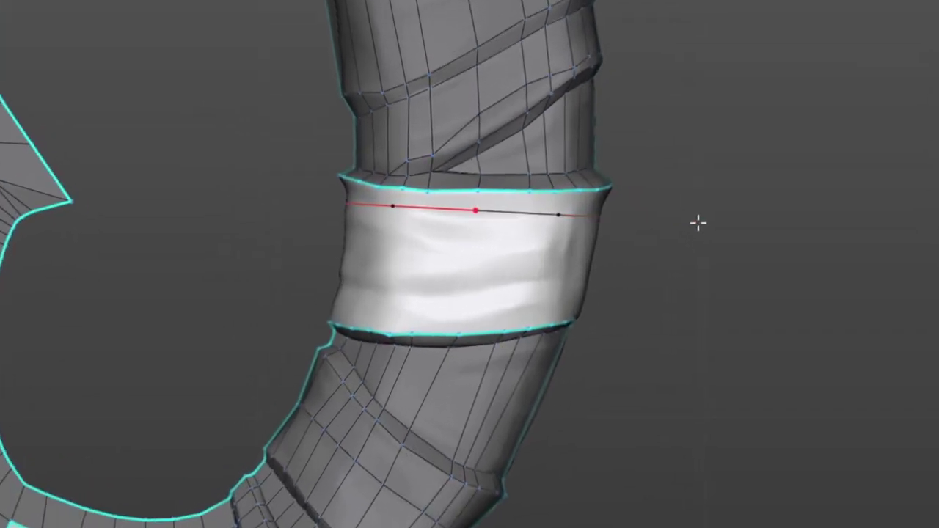
pyautogui.moveTo(327, 253); pyautogui.dragTo(587, 266)
pyautogui.moveTo(316, 300); pyautogui.dragTo(649, 296)
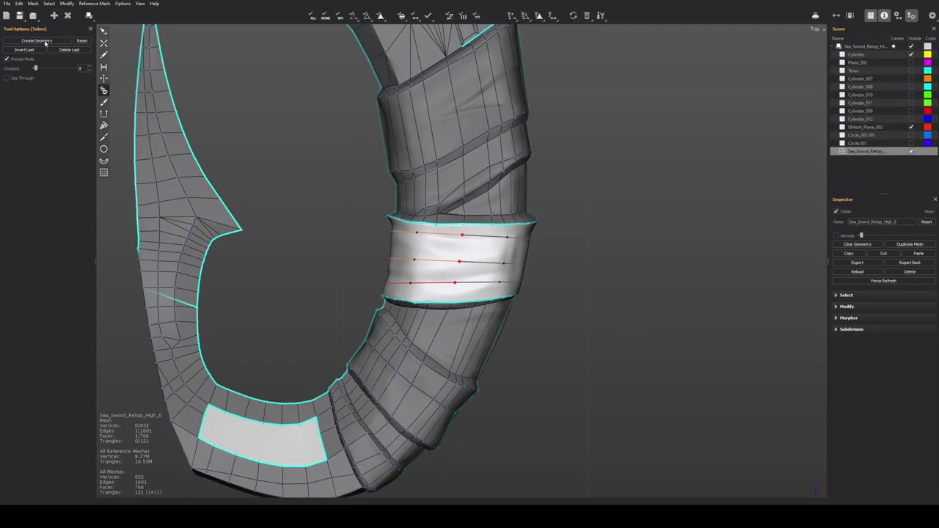
# Generate the tube geometry from the three cross-sections on the handle band and return to the perspective view
pyautogui.click(44, 41)
pyautogui.keyDown('alt'); pyautogui.moveTo(572, 287); pyautogui.dragTo(572, 315, button='middle'); pyautogui.keyUp('alt')
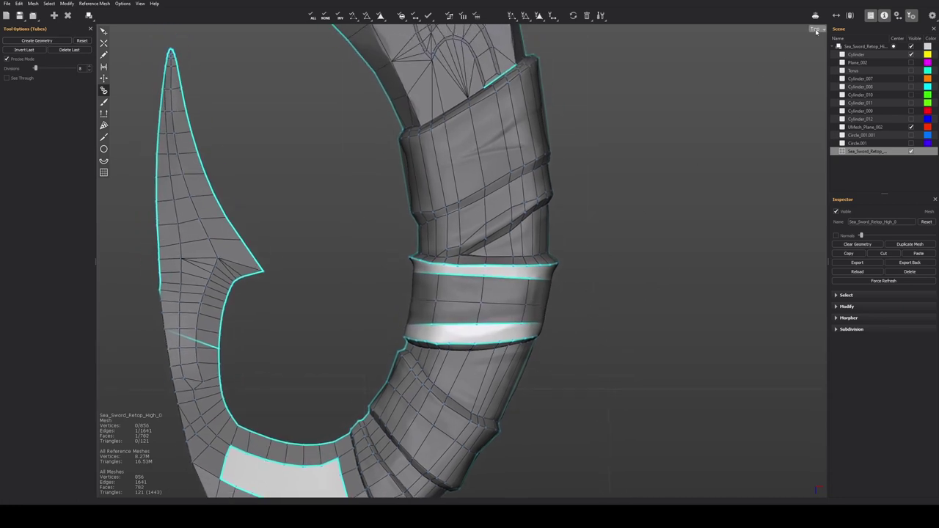
pyautogui.click(821, 38)
pyautogui.keyDown('alt'); pyautogui.moveTo(608, 235); pyautogui.dragTo(568, 179); pyautogui.keyUp('alt')
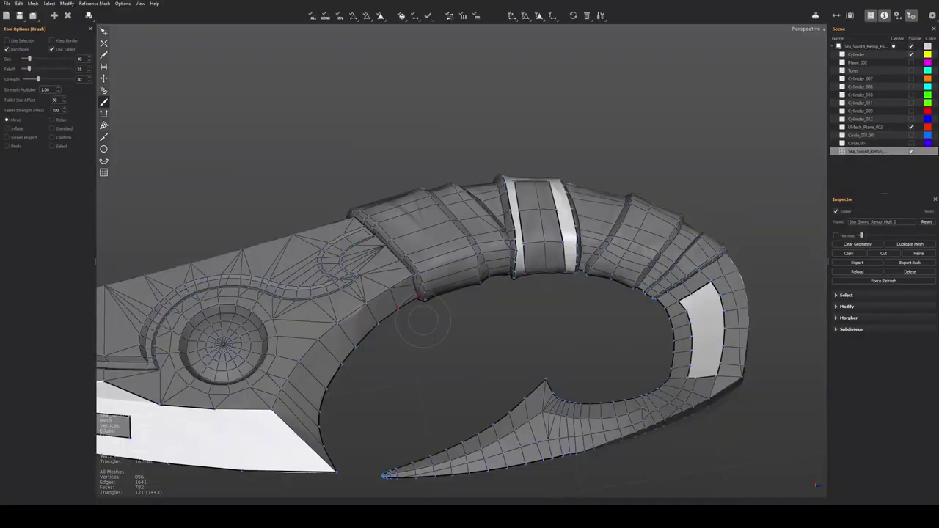
# Enlarge the Move brush to size 77 over the handle wraps
pyautogui.keyDown('alt'); pyautogui.moveTo(425, 320); pyautogui.dragTo(436, 332, button='middle'); pyautogui.keyUp('alt')
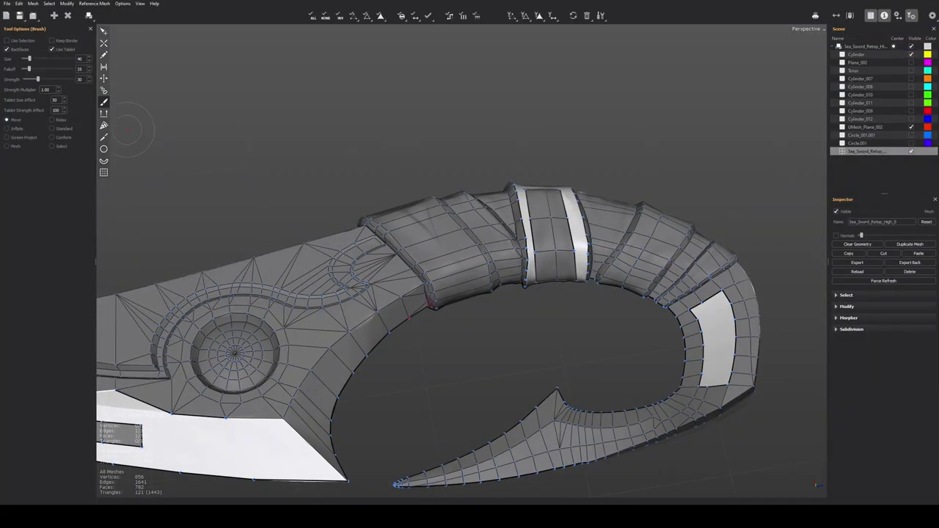
pyautogui.keyDown('alt'); pyautogui.moveTo(440, 293); pyautogui.dragTo(465, 289); pyautogui.keyUp('alt')
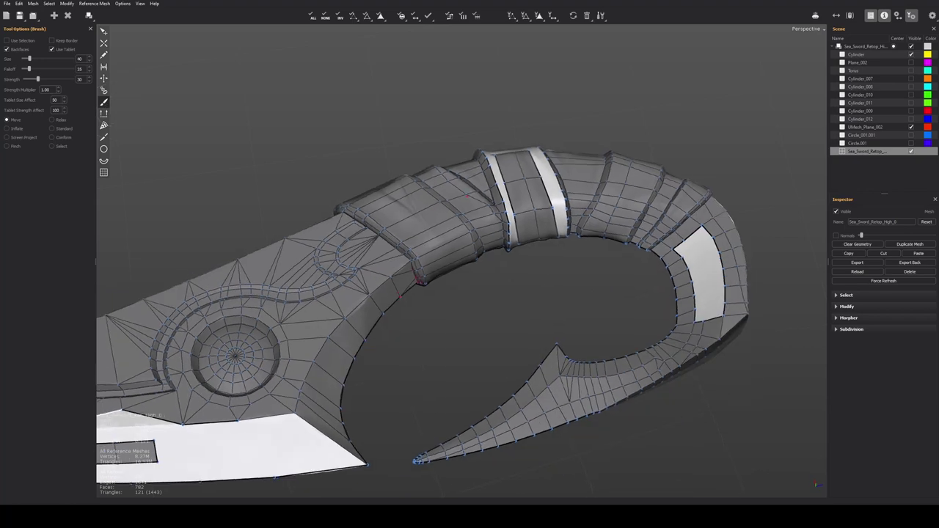
pyautogui.keyDown('alt'); pyautogui.moveTo(528, 256); pyautogui.dragTo(398, 304, button='middle'); pyautogui.keyUp('alt')
pyautogui.keyDown('alt'); pyautogui.moveTo(398, 304); pyautogui.dragTo(458, 297, button='right'); pyautogui.keyUp('alt')
pyautogui.keyDown('alt'); pyautogui.moveTo(446, 241); pyautogui.dragTo(501, 224, button='right'); pyautogui.keyUp('alt')
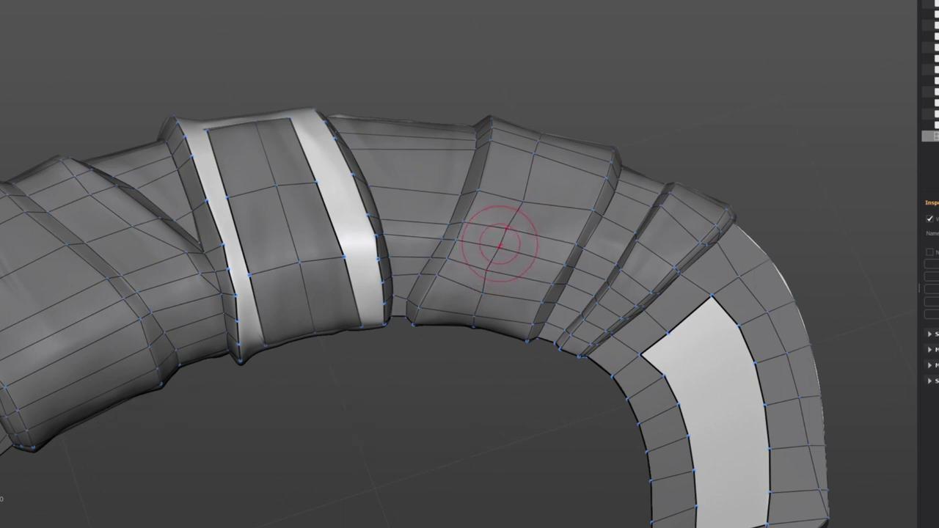
pyautogui.keyDown('ctrl'); pyautogui.moveTo(493, 239); pyautogui.dragTo(560, 240); pyautogui.keyUp('ctrl')
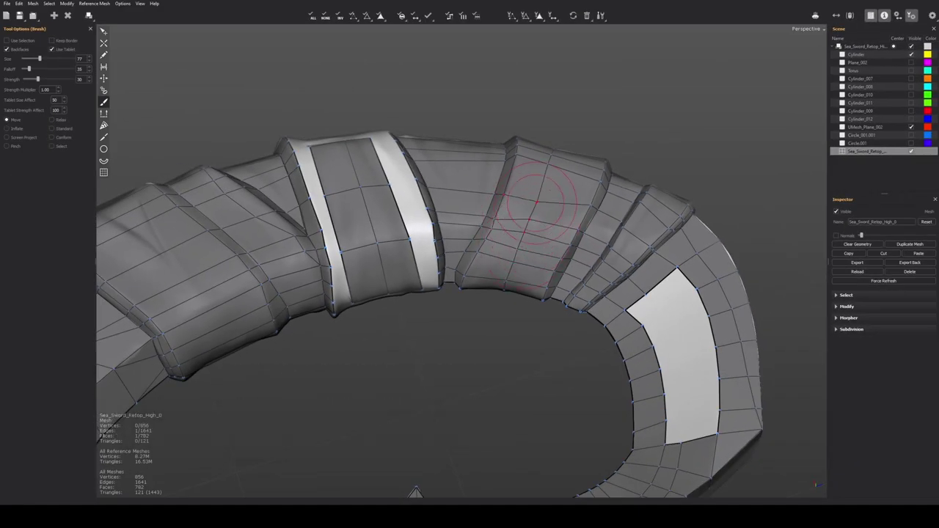
pyautogui.moveTo(520, 217)
pyautogui.keyDown('alt'); pyautogui.mouseDown()
pyautogui.moveTo(506, 173)
pyautogui.moveTo(496, 228)
pyautogui.moveTo(452, 312)
pyautogui.moveTo(454, 285)
pyautogui.moveTo(440, 288)
pyautogui.moveTo(441, 270)
pyautogui.moveTo(449, 278)
pyautogui.moveTo(462, 251)
pyautogui.moveTo(480, 262)
pyautogui.moveTo(455, 283)
pyautogui.mouseUp(); pyautogui.keyUp('alt')
pyautogui.keyDown('alt'); pyautogui.moveTo(400, 261); pyautogui.dragTo(356, 282); pyautogui.keyUp('alt')
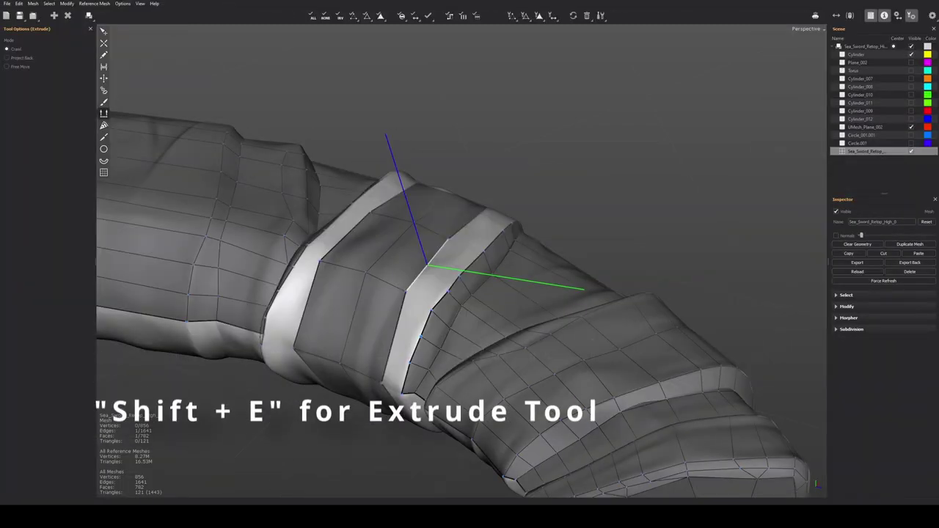
# Extrude single border edges of the patch around the handle's middle band into the bare gaps on both sides
pyautogui.moveTo(510, 278); pyautogui.dragTo(530, 281)
pyautogui.click(344, 235)
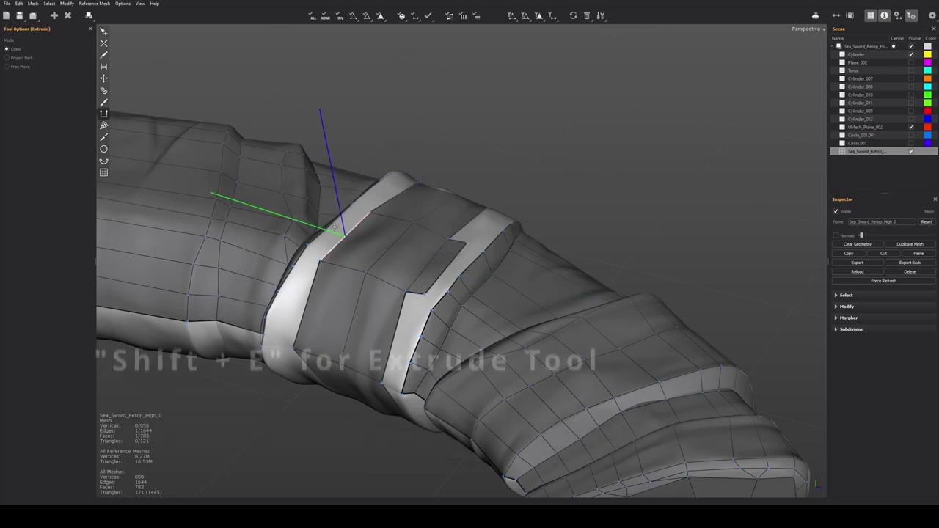
pyautogui.moveTo(328, 231); pyautogui.dragTo(317, 228)
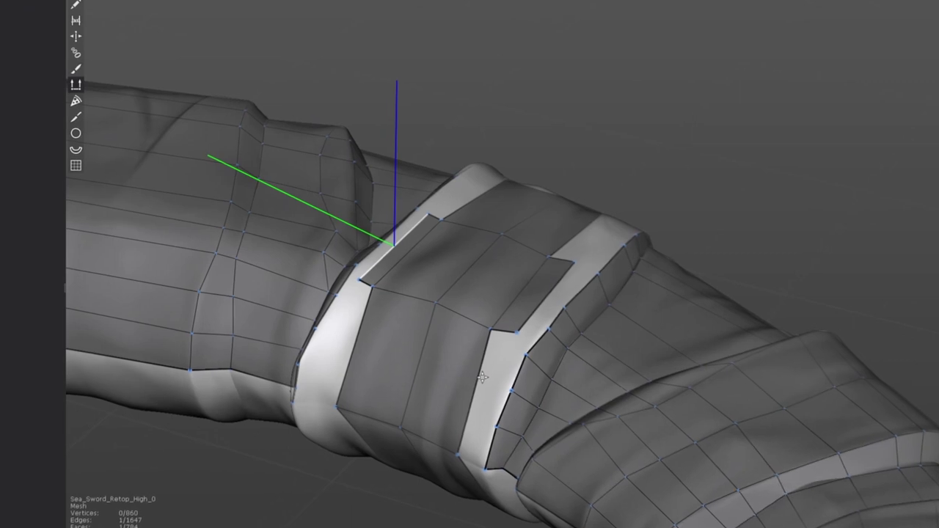
pyautogui.click(481, 378)
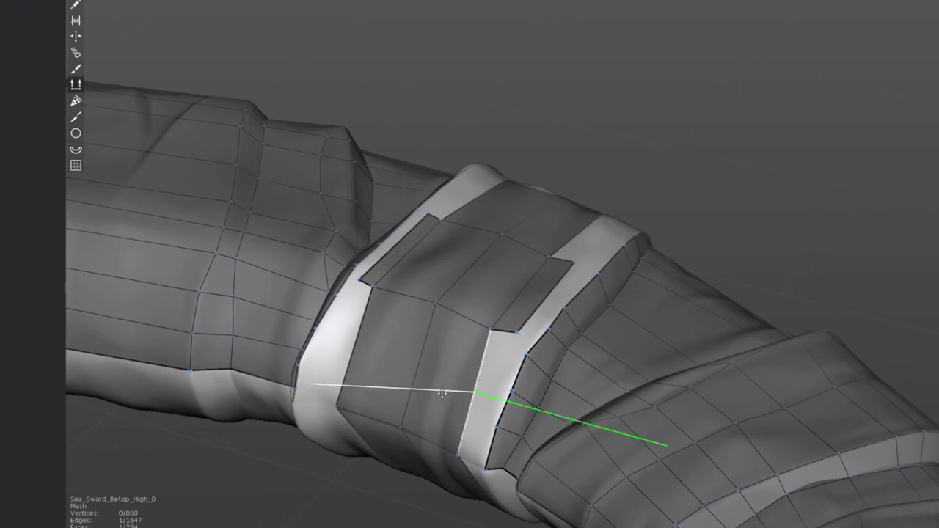
pyautogui.moveTo(442, 391)
pyautogui.mouseDown()
pyautogui.moveTo(376, 383)
pyautogui.moveTo(432, 362)
pyautogui.moveTo(406, 363)
pyautogui.moveTo(414, 377)
pyautogui.moveTo(389, 388)
pyautogui.moveTo(445, 374)
pyautogui.mouseUp()
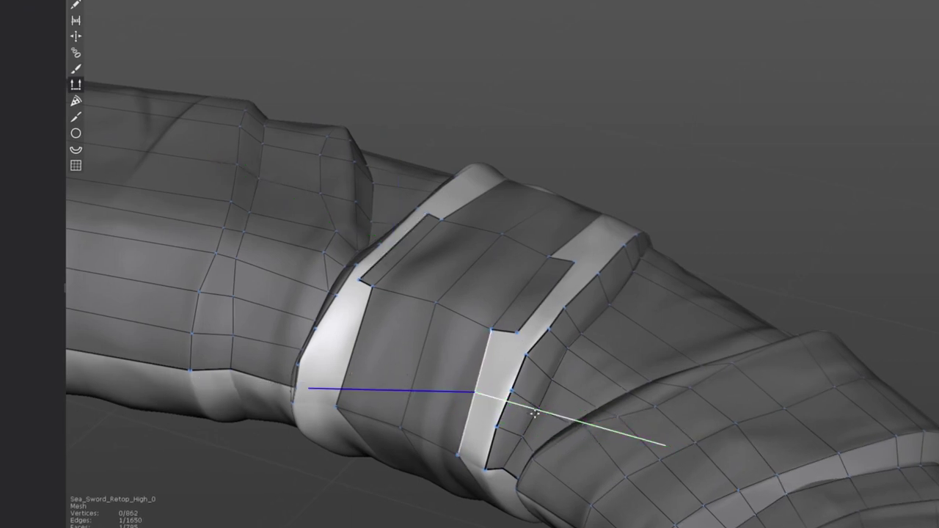
pyautogui.moveTo(531, 413); pyautogui.dragTo(547, 446)
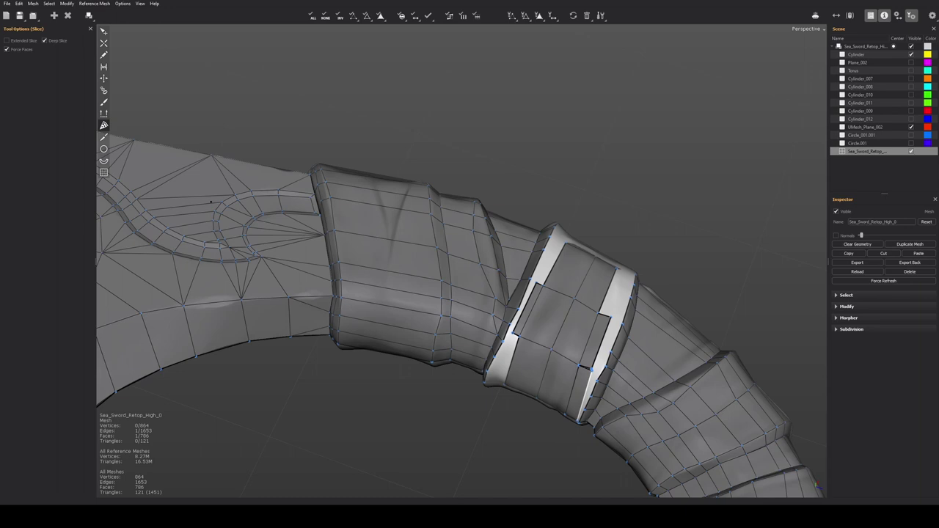
# Slice the wrap nearest the blade with three cuts across the handle and one diagonal cut
pyautogui.moveTo(399, 430); pyautogui.dragTo(359, 69)
pyautogui.moveTo(390, 128); pyautogui.dragTo(396, 381)
pyautogui.moveTo(340, 104); pyautogui.dragTo(362, 393)
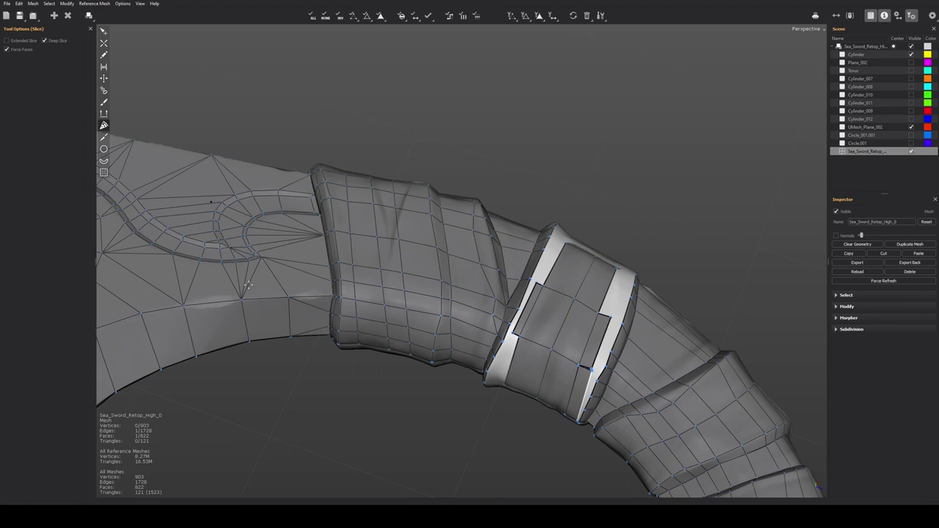
pyautogui.moveTo(445, 151); pyautogui.dragTo(299, 310)
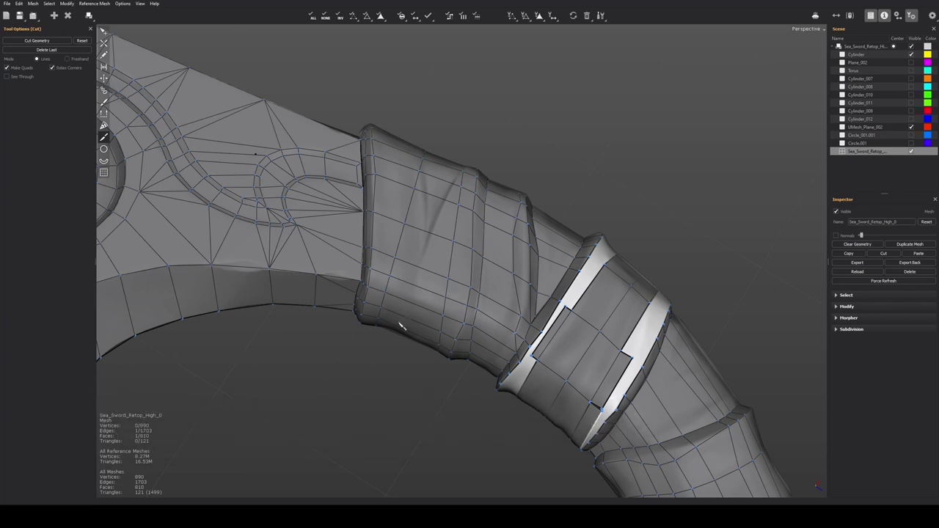
# Cut a zigzag line through the faces of the wrap nearest the blade and apply the cut
pyautogui.click(386, 293)
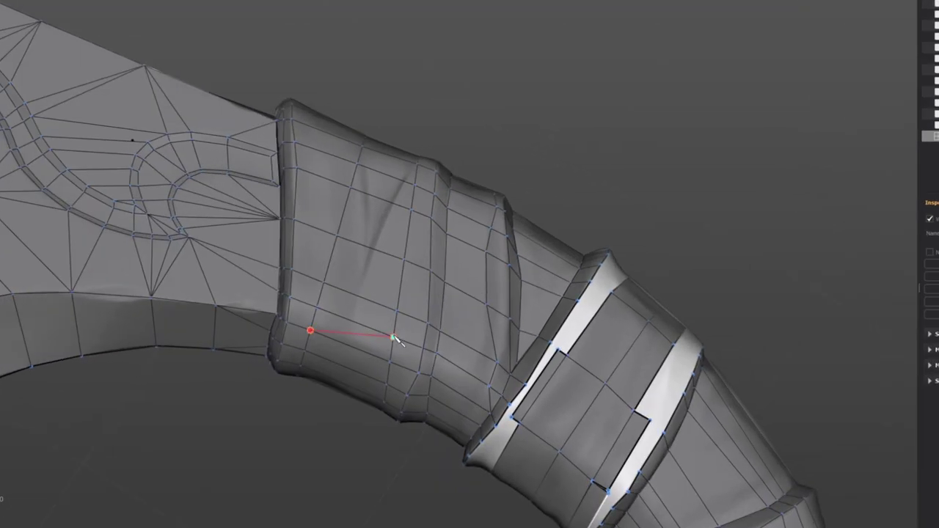
pyautogui.click(394, 337)
pyautogui.click(397, 312)
pyautogui.click(337, 236)
pyautogui.click(351, 189)
pyautogui.click(415, 186)
pyautogui.press('Return')
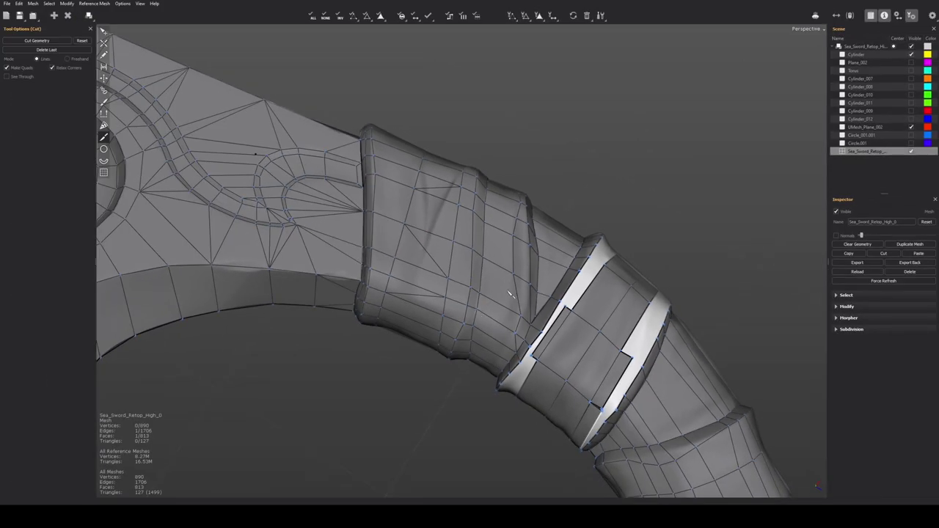
# Cut a line along the narrow strip at the wrap's fold, crossing its edges one by one, and apply it
pyautogui.keyDown('alt'); pyautogui.moveTo(511, 294); pyautogui.dragTo(465, 259, button='middle'); pyautogui.keyUp('alt')
pyautogui.keyDown('alt'); pyautogui.moveTo(465, 260); pyautogui.dragTo(425, 256, button='right'); pyautogui.keyUp('alt')
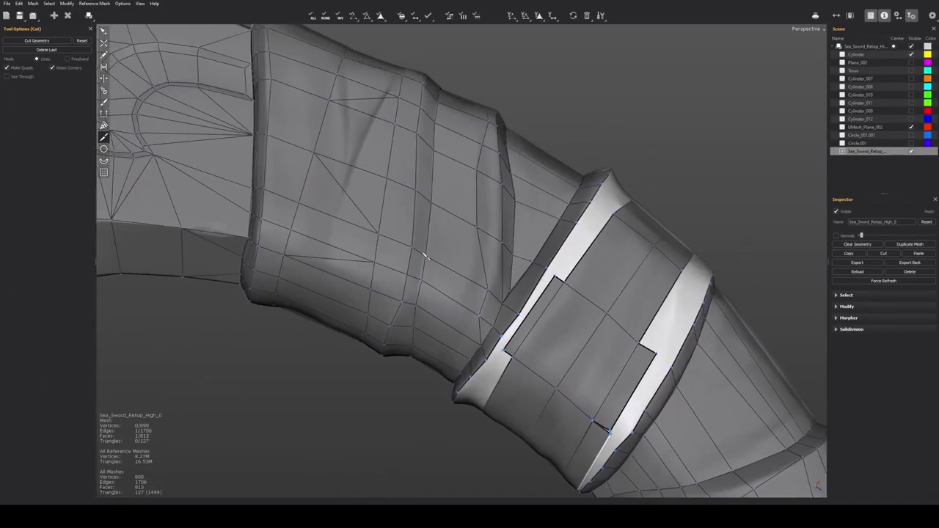
pyautogui.scroll(2, 418, 272)
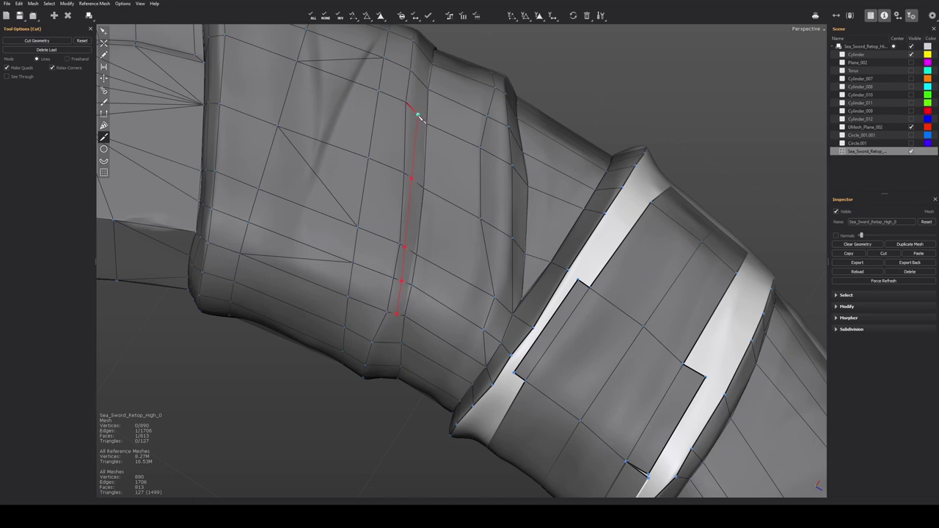
pyautogui.press('Return')
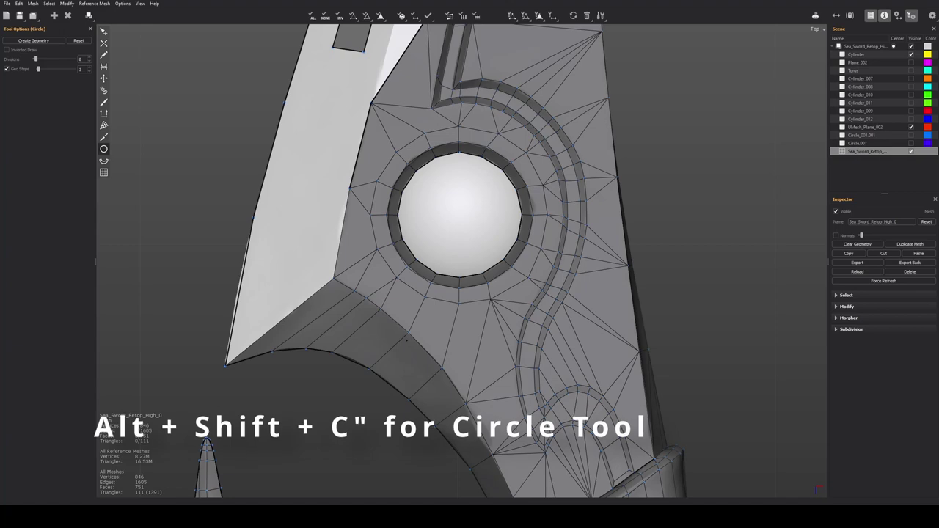
# In top view, draw a circle centred on the bare round dome, with 13 divisions and 3 geo steps
pyautogui.moveTo(459, 213); pyautogui.dragTo(526, 226)
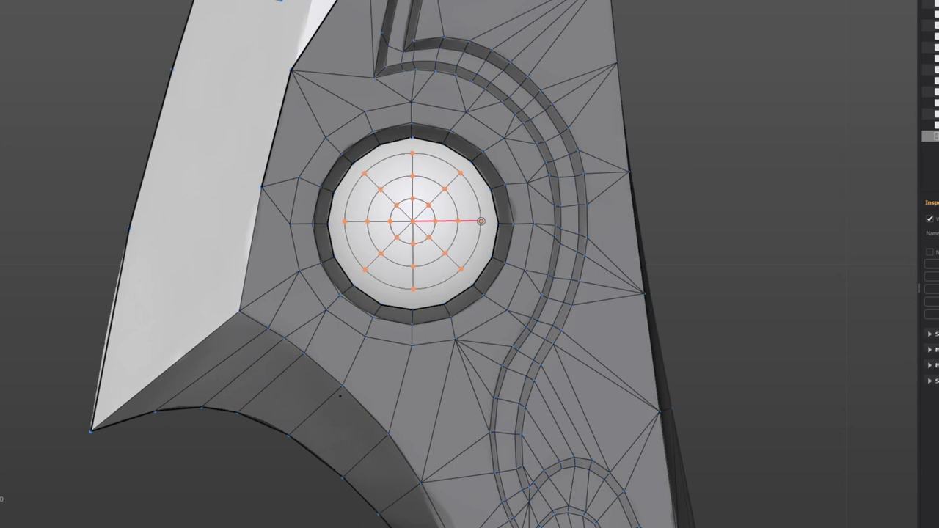
pyautogui.scroll(5, 481, 221)
pyautogui.scroll(-4, 484, 220)
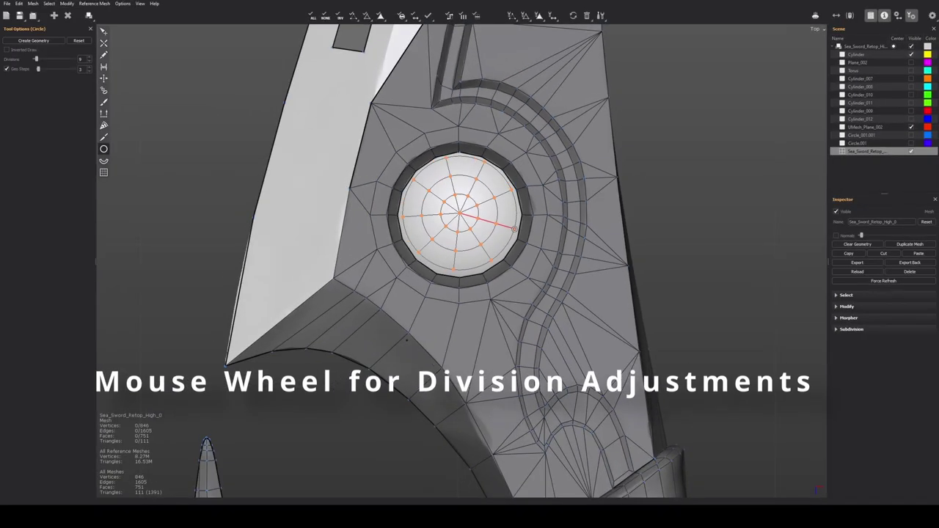
pyautogui.scroll(4, 517, 227)
pyautogui.moveTo(539, 220)
pyautogui.keyDown('alt'); pyautogui.mouseDown(button='middle')
pyautogui.moveTo(533, 223)
pyautogui.moveTo(543, 226)
pyautogui.moveTo(541, 208)
pyautogui.moveTo(541, 222)
pyautogui.mouseUp(button='middle'); pyautogui.keyUp('alt')
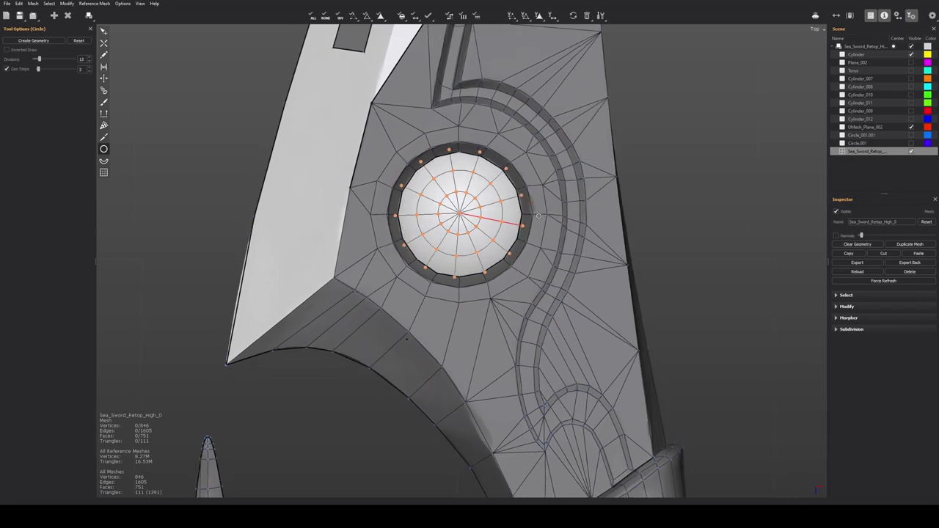
pyautogui.keyDown('alt'); pyautogui.moveTo(541, 221); pyautogui.dragTo(563, 213, button='right'); pyautogui.keyUp('alt')
pyautogui.keyDown('alt'); pyautogui.moveTo(563, 213); pyautogui.dragTo(565, 223, button='middle'); pyautogui.keyUp('alt')
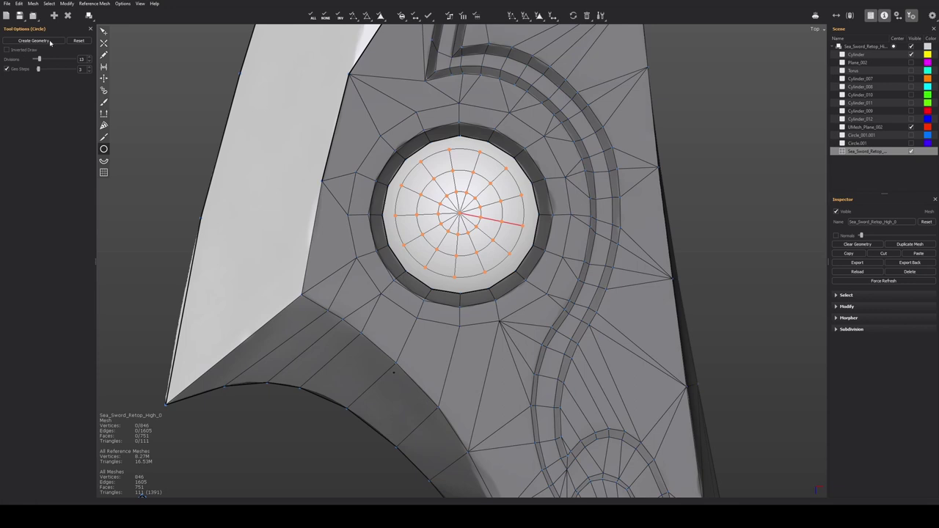
# Generate the circle's geometry on the round dome and return to the perspective view
pyautogui.click(34, 41)
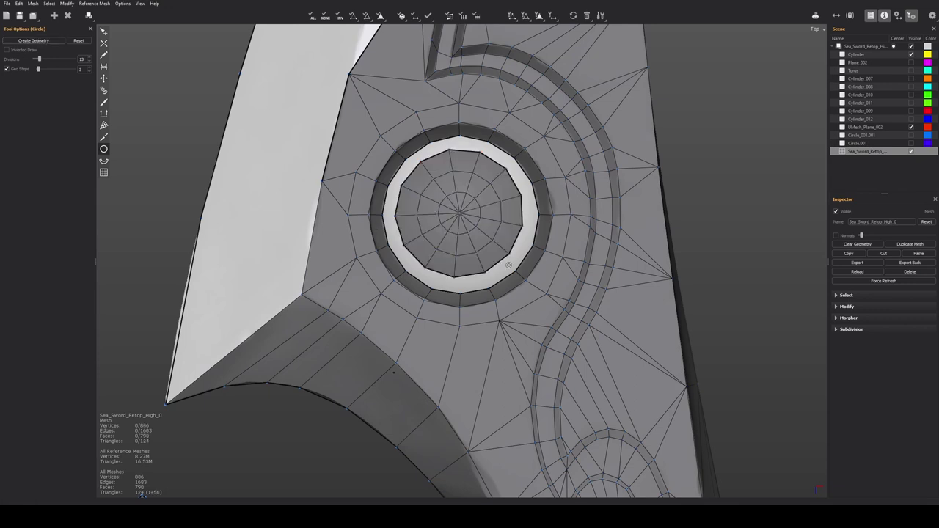
pyautogui.keyDown('alt'); pyautogui.moveTo(497, 257); pyautogui.dragTo(504, 310, button='middle'); pyautogui.keyUp('alt')
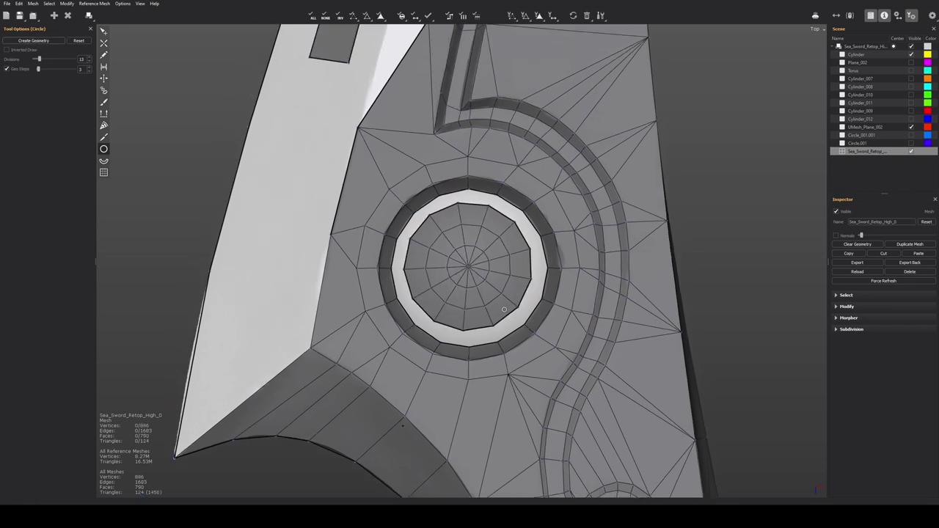
pyautogui.click(815, 30)
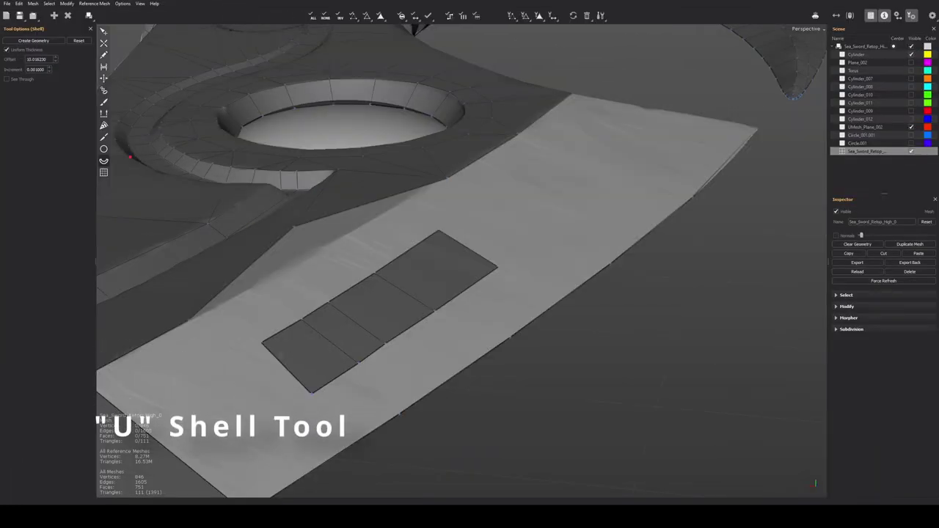
# Generate a uniform-thickness shell from the four-face strip on the bare blade surface, and undo it
pyautogui.click(104, 162)
pyautogui.moveTo(498, 267); pyautogui.dragTo(506, 248)
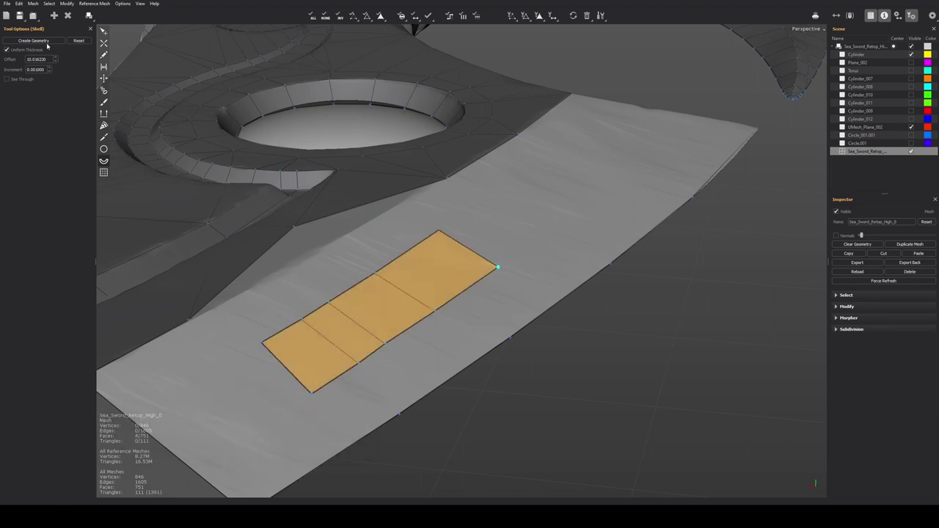
pyautogui.click(33, 41)
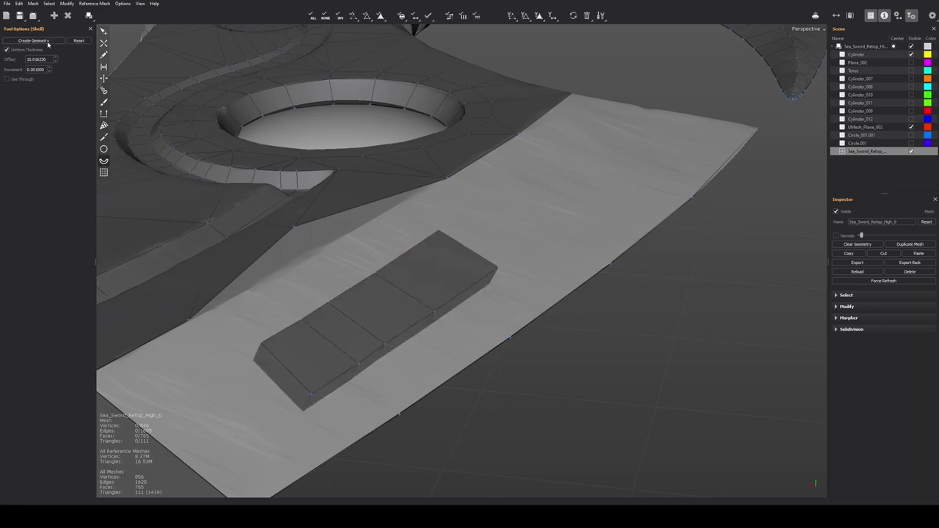
pyautogui.keyDown('alt'); pyautogui.moveTo(454, 298); pyautogui.dragTo(457, 304); pyautogui.keyUp('alt')
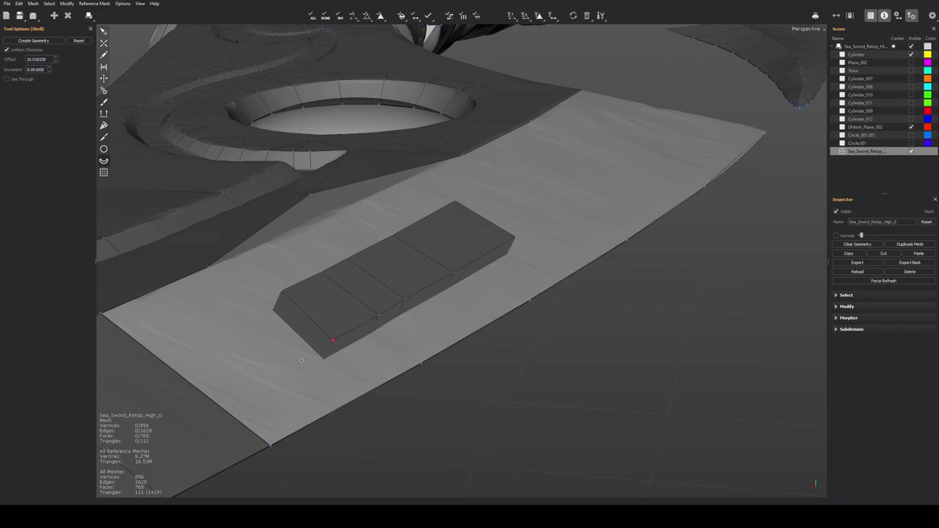
pyautogui.hotkey('ctrl', 'z')
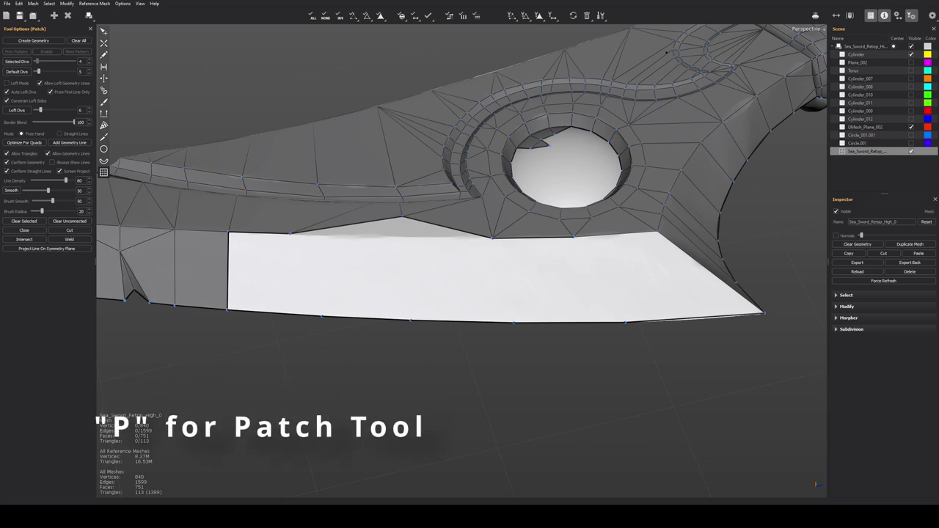
# With the Patch tool, draw two long parallel lines on the bare blade surface and close both ends with short lines
pyautogui.moveTo(278, 257); pyautogui.dragTo(541, 265)
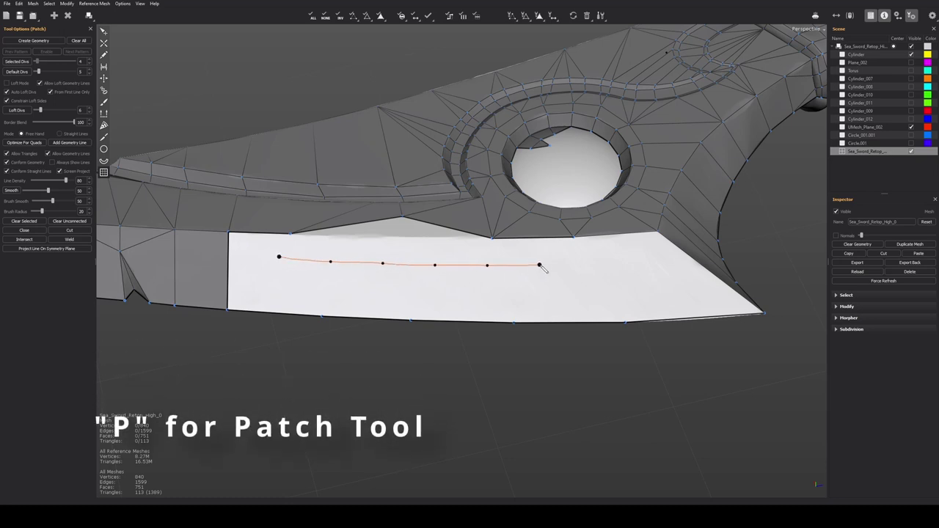
pyautogui.moveTo(277, 289); pyautogui.dragTo(545, 296)
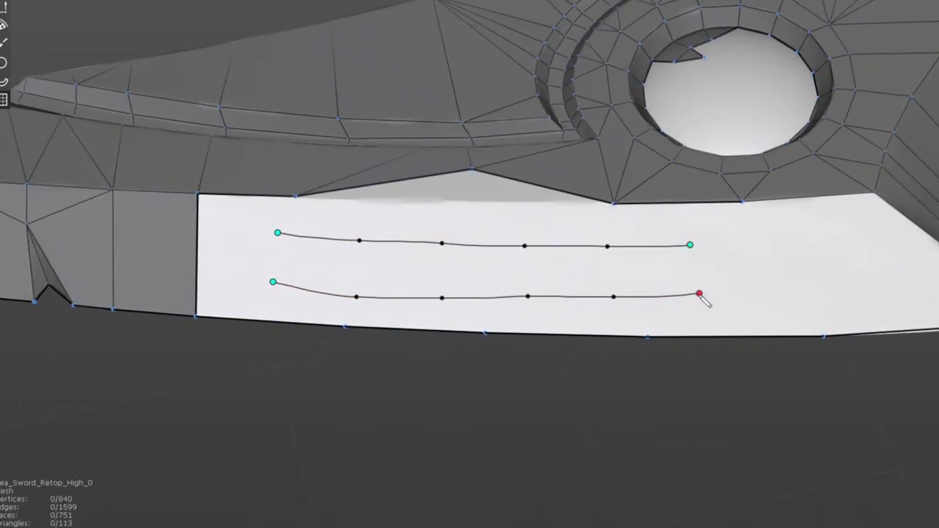
pyautogui.moveTo(700, 293); pyautogui.dragTo(691, 245)
pyautogui.moveTo(278, 233); pyautogui.dragTo(273, 281)
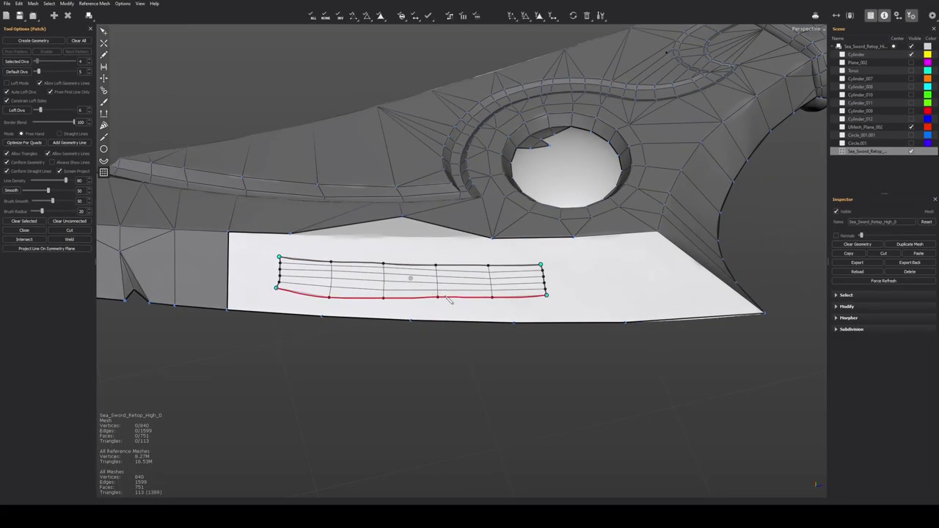
# Set both long sides of the patch to 4 divisions and the short side nearer the dome to 3
pyautogui.keyDown('ctrl'); pyautogui.scroll(-3, 449, 299); pyautogui.keyUp('ctrl')
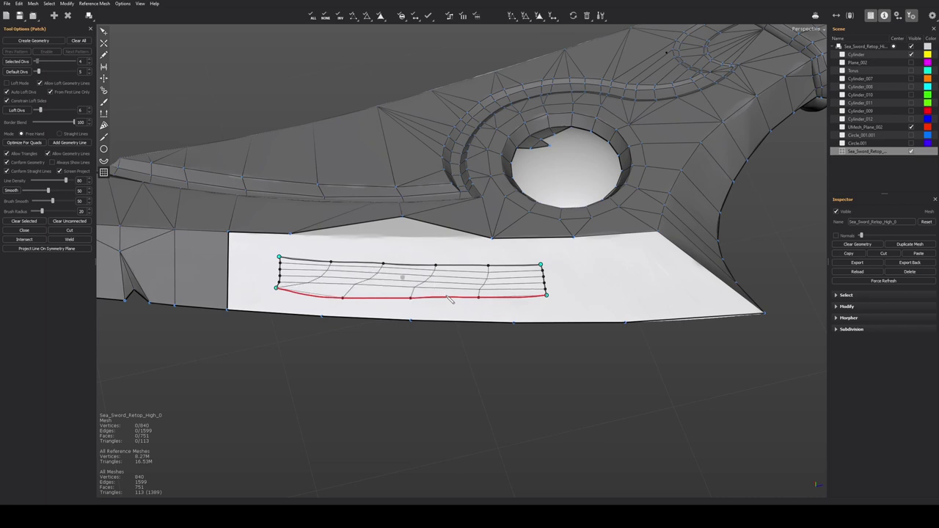
pyautogui.keyDown('ctrl'); pyautogui.scroll(1, 449, 297); pyautogui.keyUp('ctrl')
pyautogui.keyDown('ctrl'); pyautogui.scroll(-1, 452, 270); pyautogui.keyUp('ctrl')
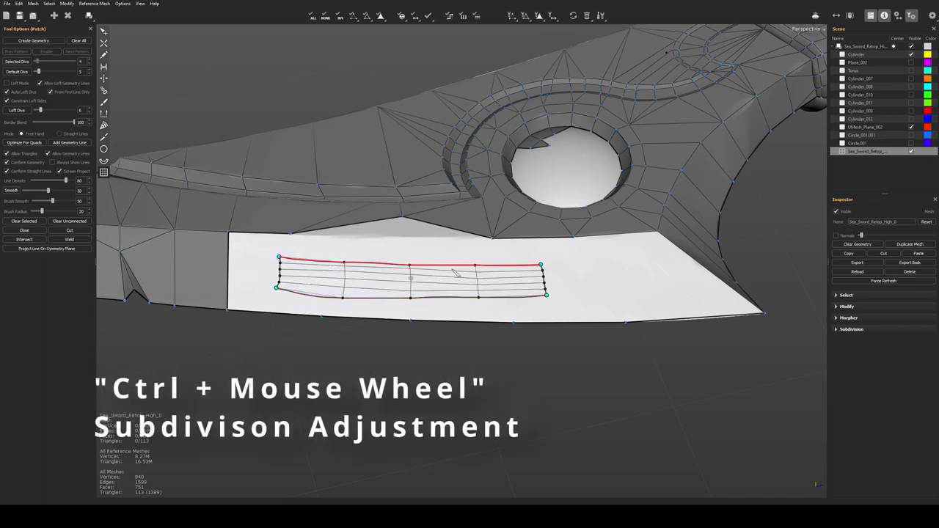
pyautogui.keyDown('ctrl'); pyautogui.scroll(-2, 545, 282); pyautogui.keyUp('ctrl')
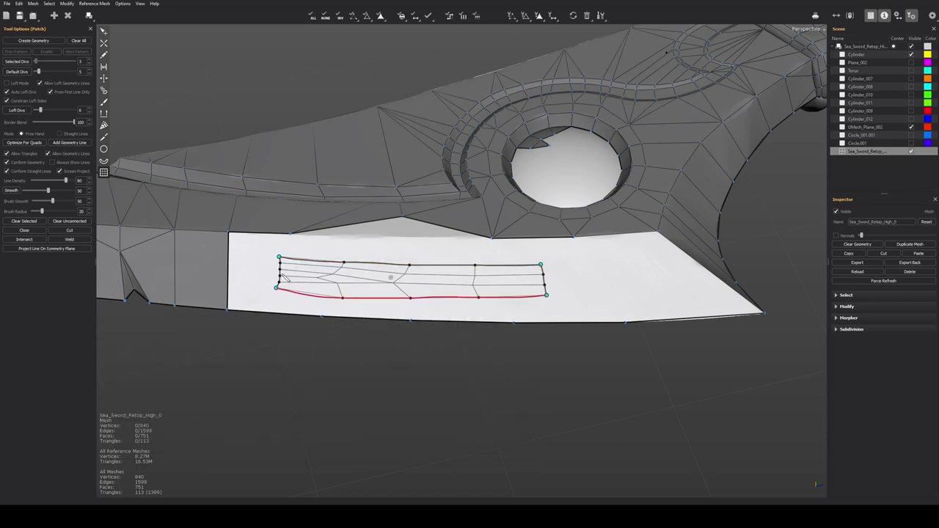
pyautogui.keyDown('ctrl'); pyautogui.scroll(-1, 280, 276); pyautogui.keyUp('ctrl')
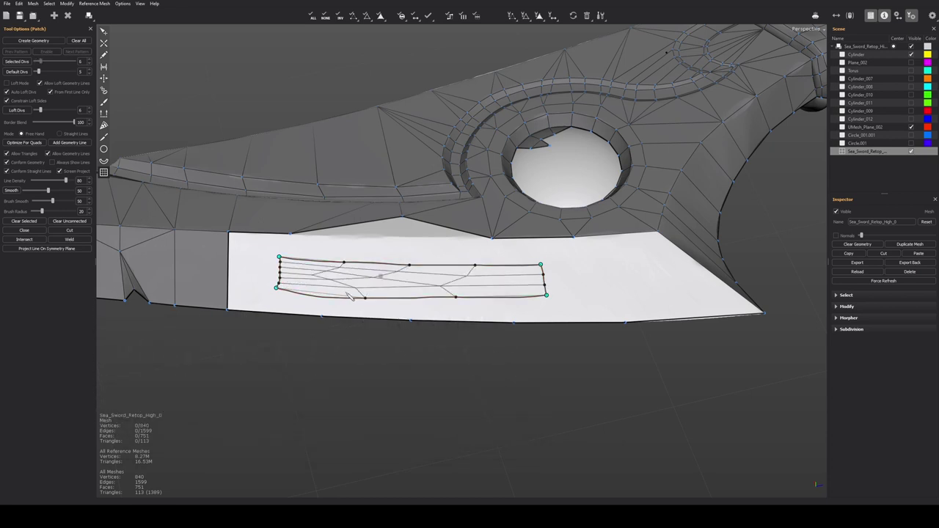
pyautogui.keyDown('ctrl'); pyautogui.scroll(1, 366, 300); pyautogui.keyUp('ctrl')
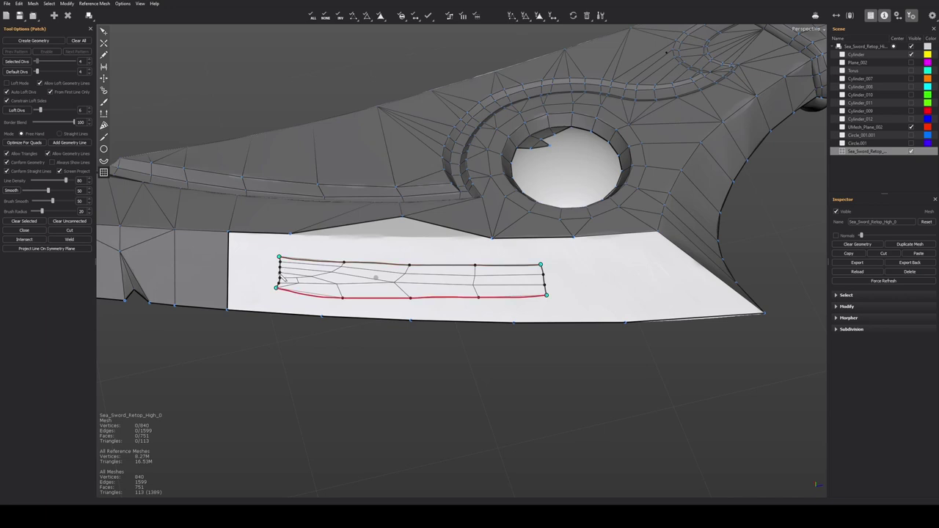
# Undo the recent division changes, and set the patch's remaining short side to 3 divisions and its lower long side to 4
pyautogui.hotkey('ctrl', 'z')
pyautogui.hotkey('ctrl', 'z')
pyautogui.hotkey('ctrl', 'z')
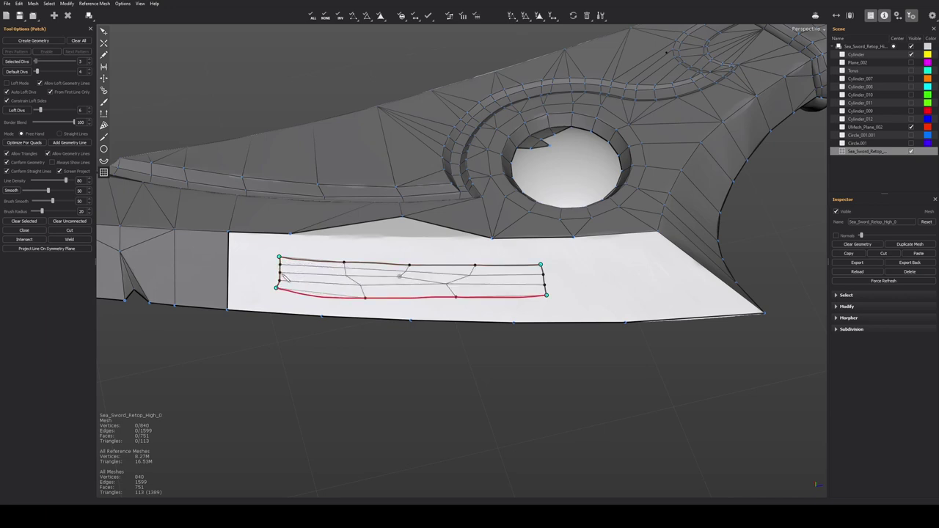
pyautogui.hotkey('ctrl', 'z')
pyautogui.hotkey('ctrl', 'y')
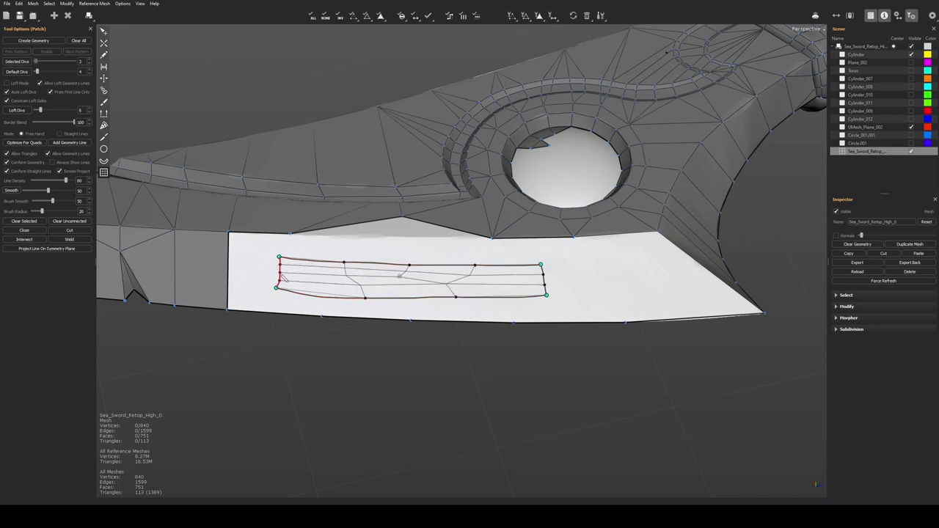
pyautogui.keyDown('ctrl'); pyautogui.scroll(-1, 280, 274); pyautogui.keyUp('ctrl')
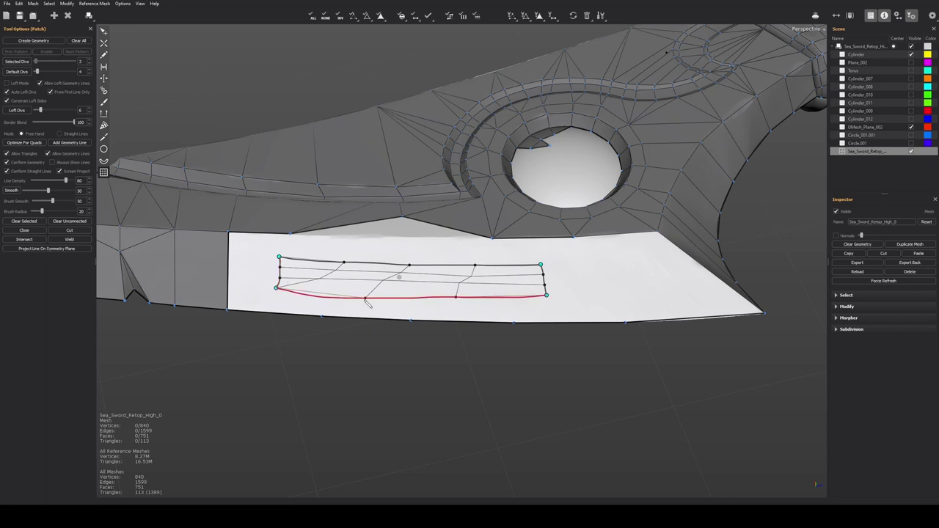
pyautogui.keyDown('ctrl'); pyautogui.scroll(-1, 365, 299); pyautogui.keyUp('ctrl')
pyautogui.keyDown('ctrl'); pyautogui.scroll(2, 365, 299); pyautogui.keyUp('ctrl')
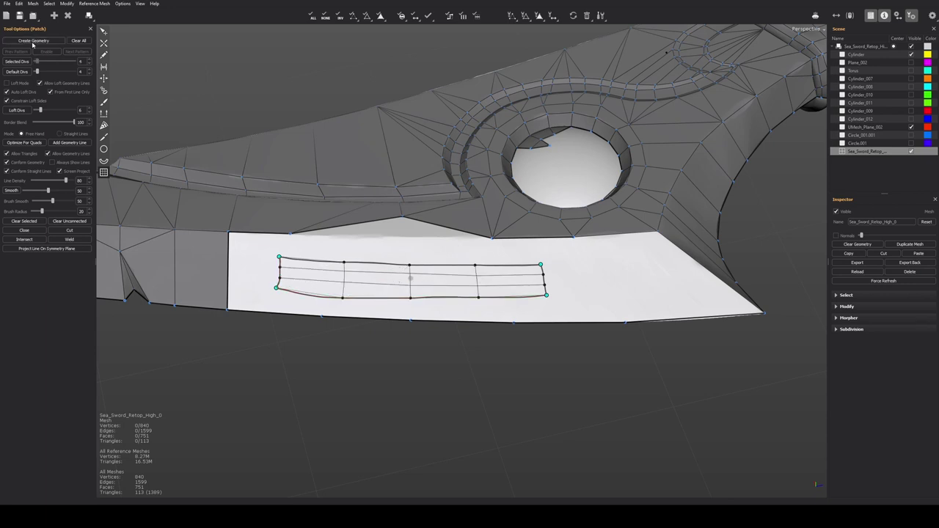
# Generate the patch geometry from the drawn lines on the bare blade surface
pyautogui.click(33, 44)
pyautogui.keyDown('alt'); pyautogui.moveTo(560, 293); pyautogui.dragTo(462, 305, button='middle'); pyautogui.keyUp('alt')
pyautogui.keyDown('alt'); pyautogui.moveTo(470, 303); pyautogui.dragTo(520, 276); pyautogui.keyUp('alt')
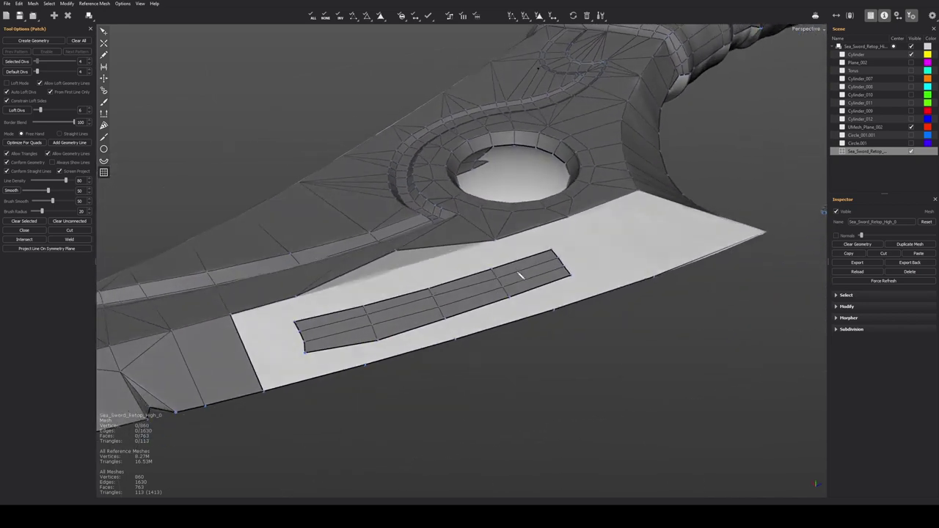
pyautogui.moveTo(519, 275); pyautogui.dragTo(468, 301, button='middle')
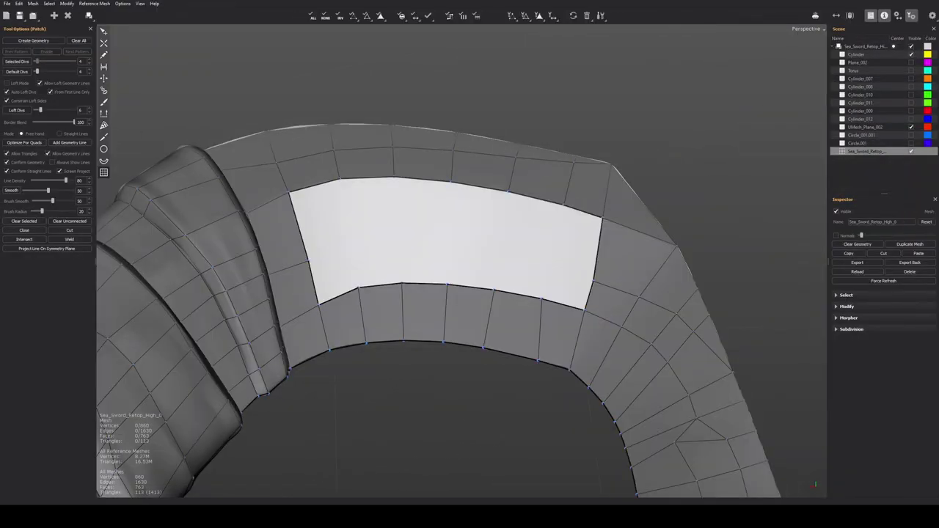
# With the Create tool, place a row of five connected vertices lengthwise through the middle of the bare gap in the curved hook
pyautogui.click(103, 67)
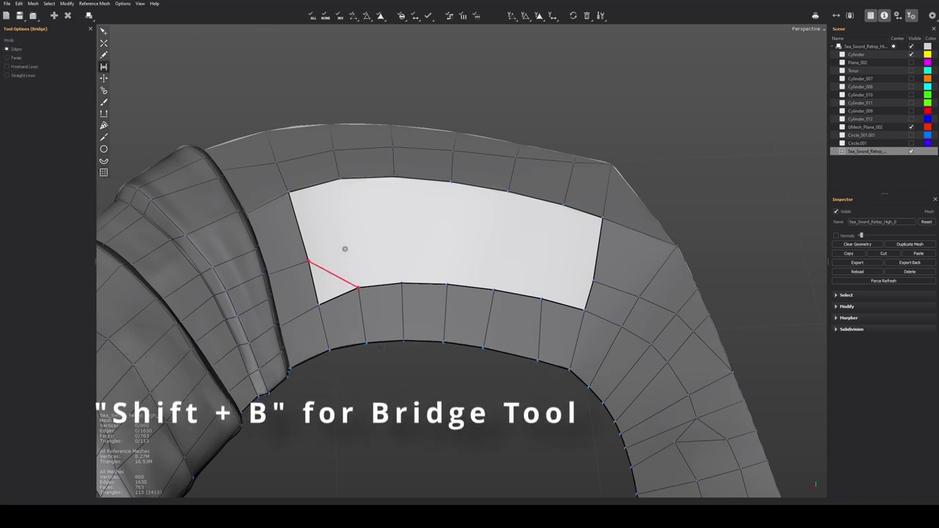
pyautogui.click(104, 44)
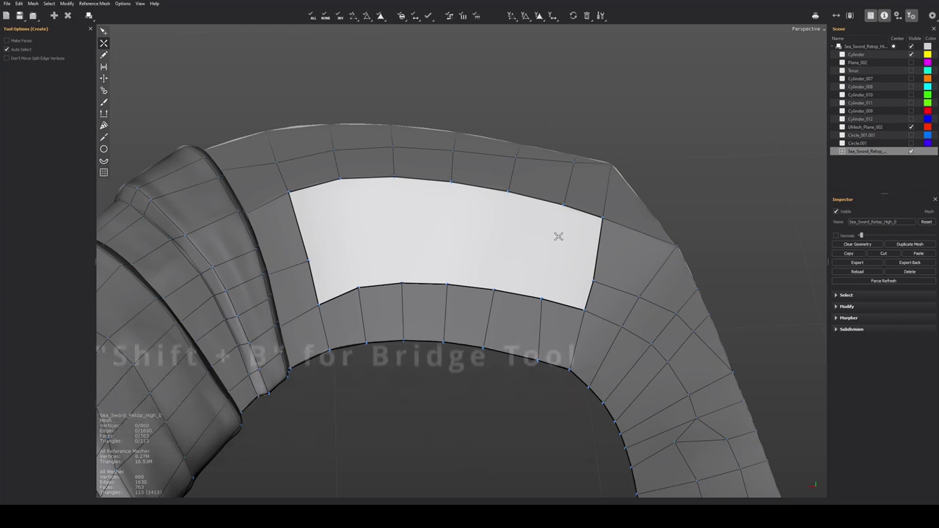
pyautogui.click(348, 245)
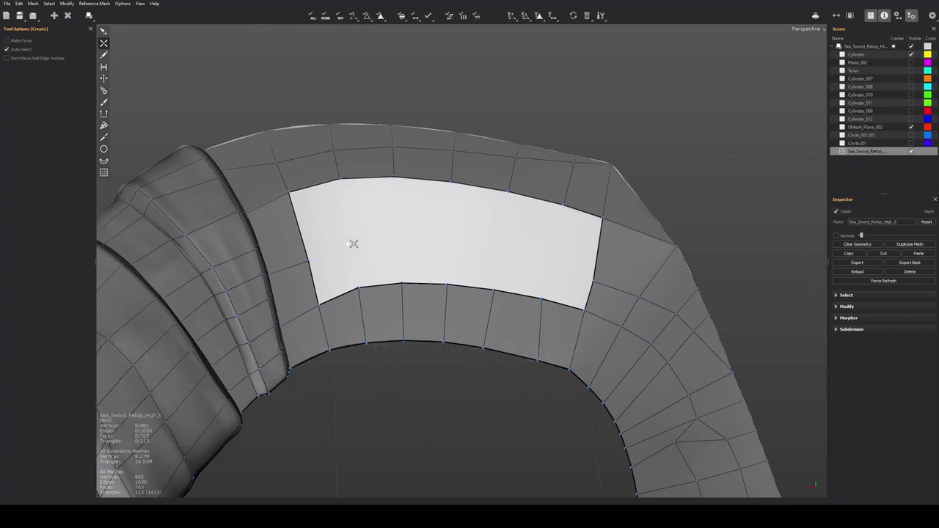
pyautogui.click(394, 239)
pyautogui.click(441, 239)
pyautogui.click(446, 238)
pyautogui.click(501, 245)
# Bridge the new edge row to both long borders of the gap in the hook and fill the remaining openings at both ends
pyautogui.click(104, 68)
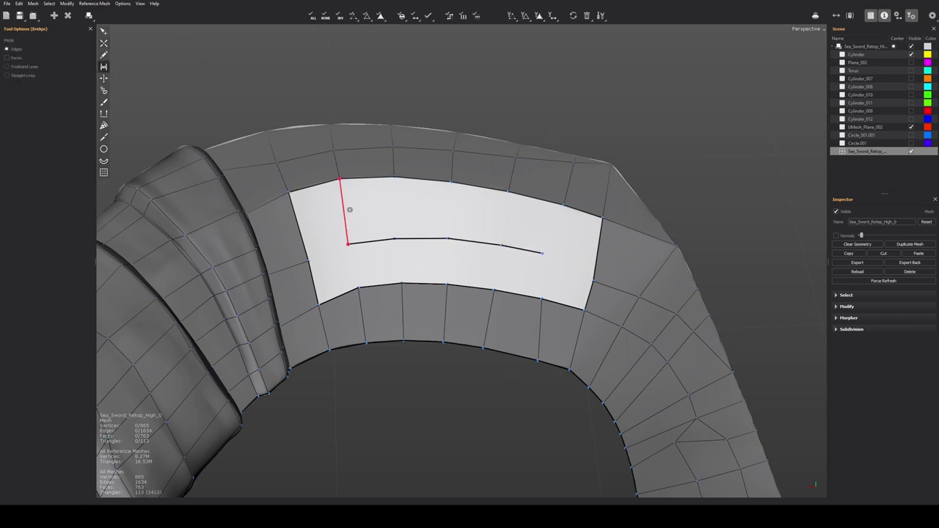
pyautogui.moveTo(349, 210); pyautogui.dragTo(579, 242)
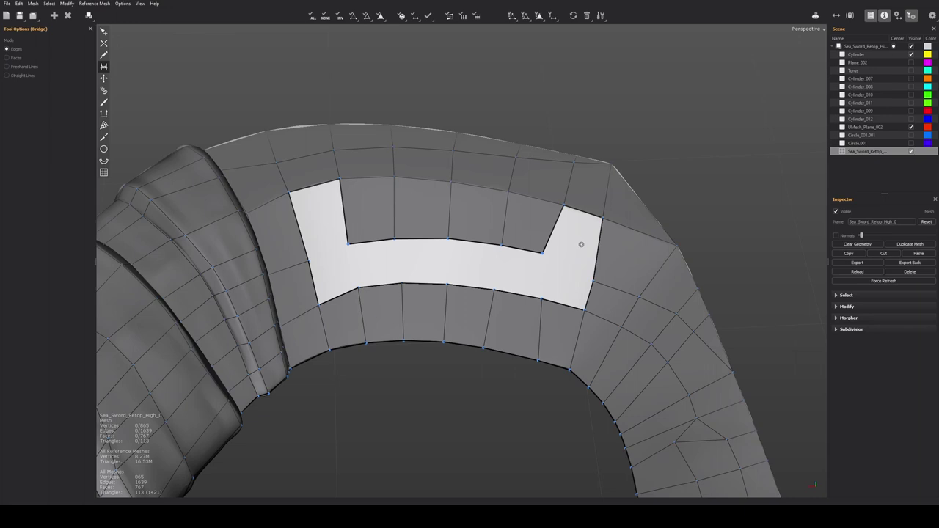
pyautogui.moveTo(545, 273); pyautogui.dragTo(349, 266)
pyautogui.click(332, 259)
pyautogui.click(570, 259)
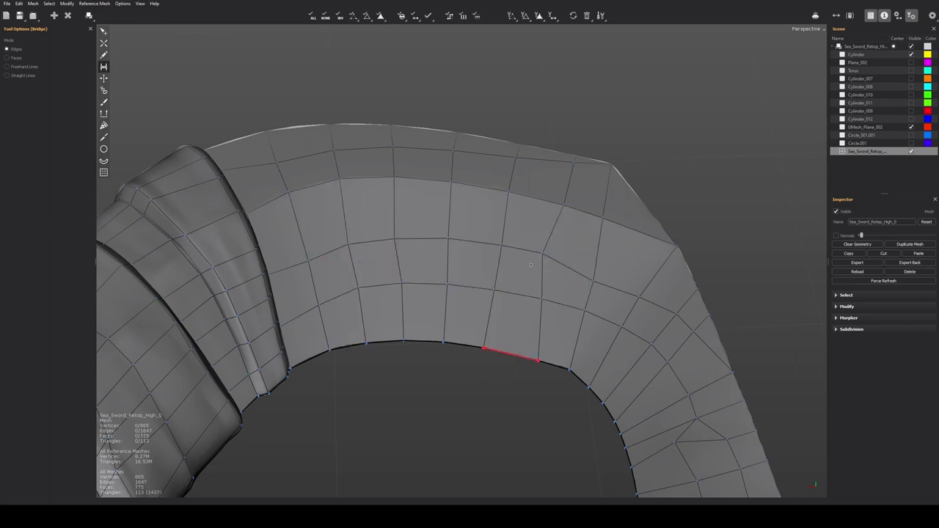
# Examine the filled hook area, the wrapped handle and the whole sword for mesh coverage and remaining bare areas
pyautogui.scroll(-1, 449, 284)
pyautogui.scroll(-4, 449, 284)
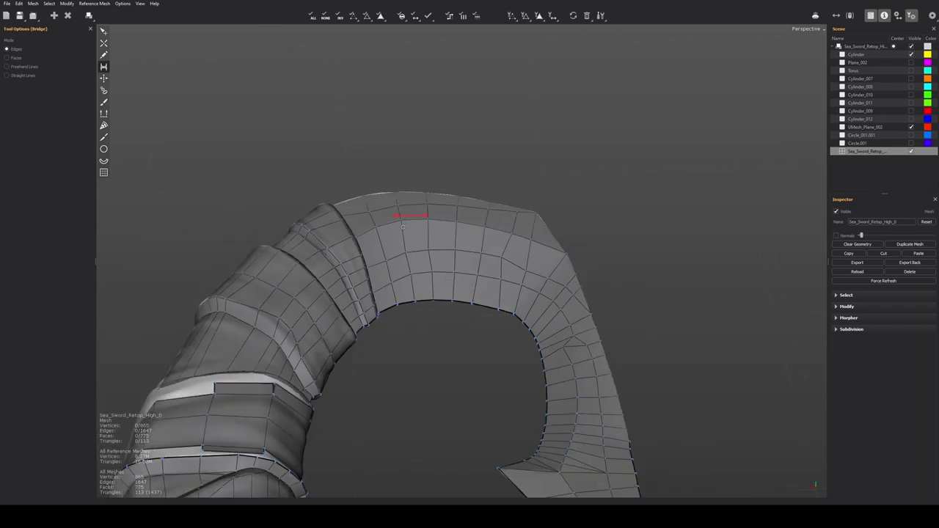
pyautogui.keyDown('alt'); pyautogui.moveTo(402, 227); pyautogui.dragTo(408, 330); pyautogui.keyUp('alt')
pyautogui.scroll(-1, 410, 333)
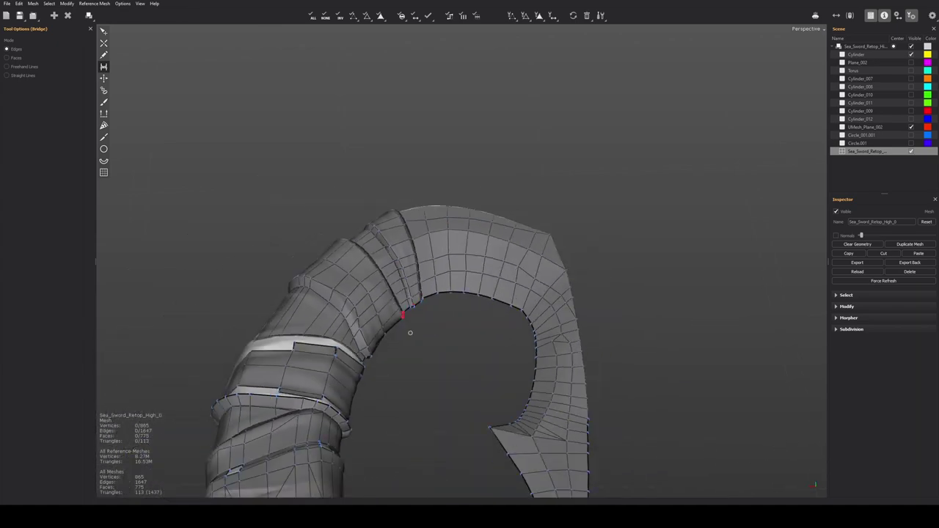
pyautogui.scroll(1, 412, 332)
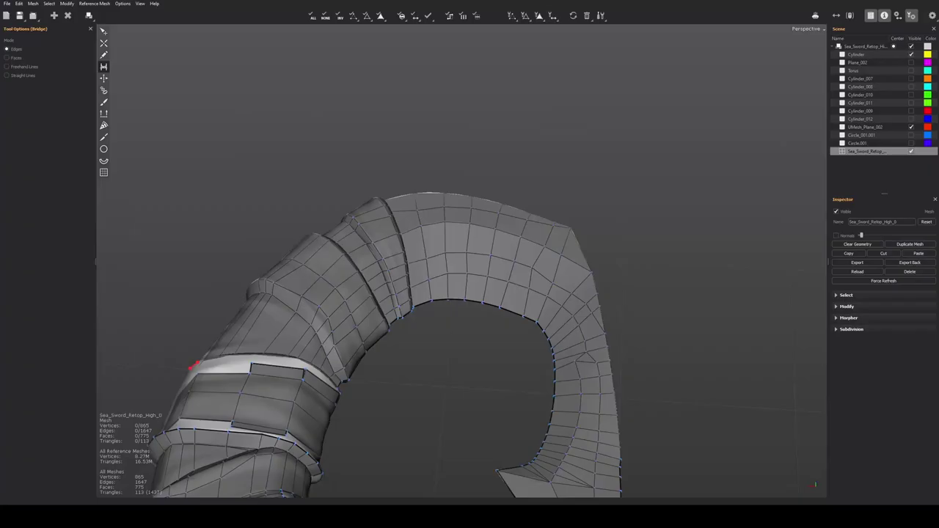
pyautogui.scroll(-3, 420, 296)
pyautogui.scroll(-3, 420, 296)
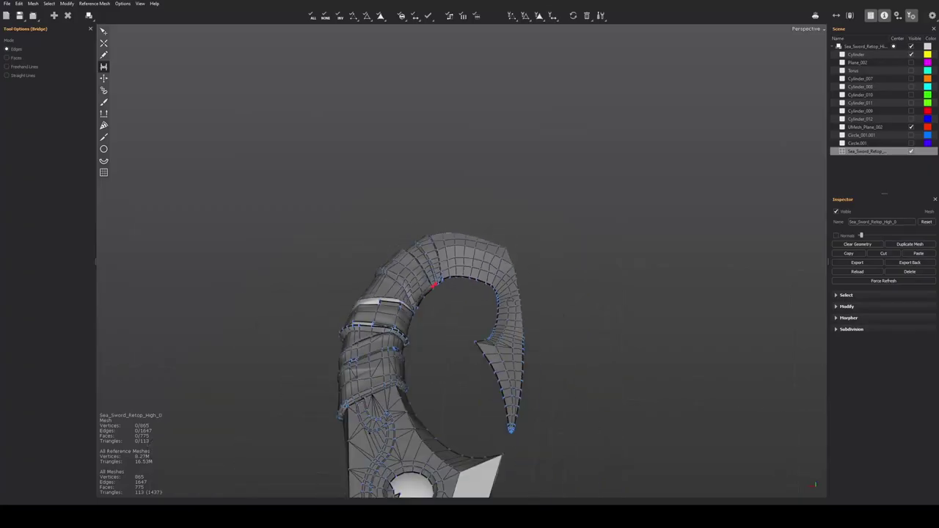
pyautogui.keyDown('alt'); pyautogui.moveTo(421, 297); pyautogui.dragTo(582, 96, button='middle'); pyautogui.keyUp('alt')
pyautogui.keyDown('alt'); pyautogui.moveTo(581, 95); pyautogui.dragTo(468, 199); pyautogui.keyUp('alt')
pyautogui.scroll(-5, 484, 217)
pyautogui.scroll(2, 491, 239)
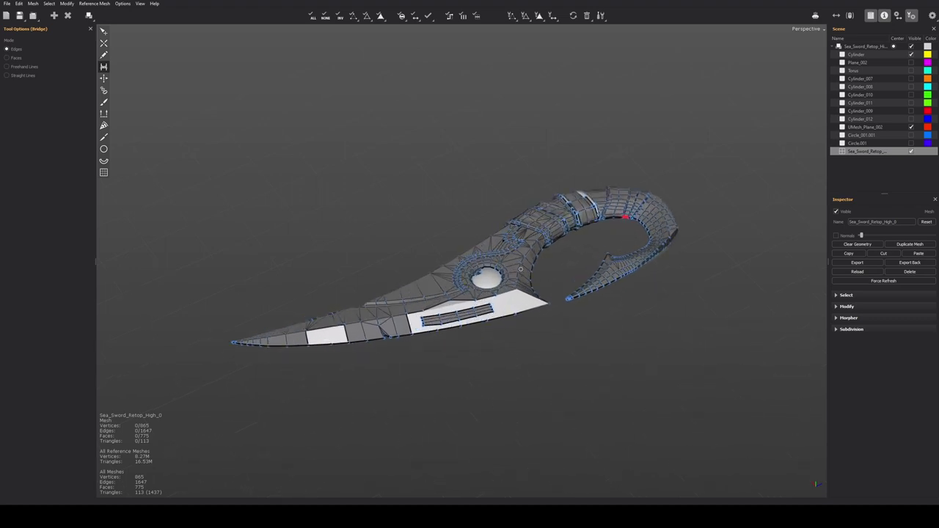